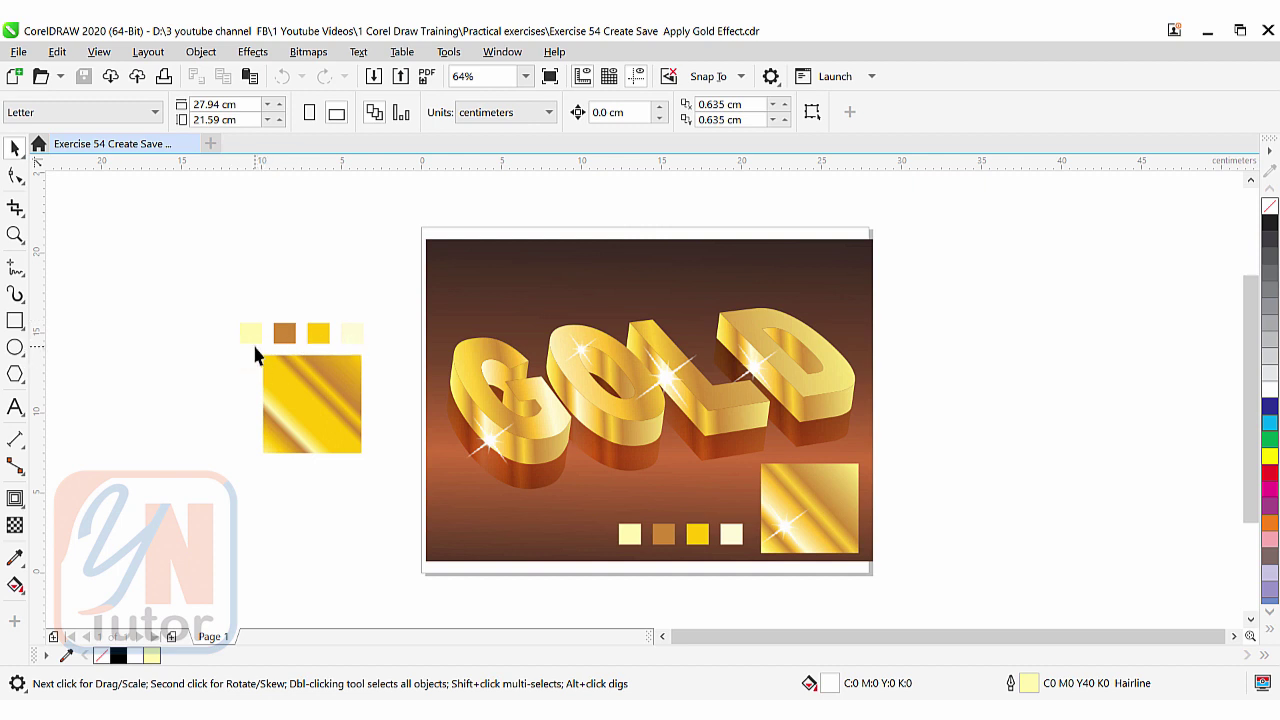
Zoom from 64% to 125% on the gold swatches and the sample square.
scroll(262, 340, up, 2)
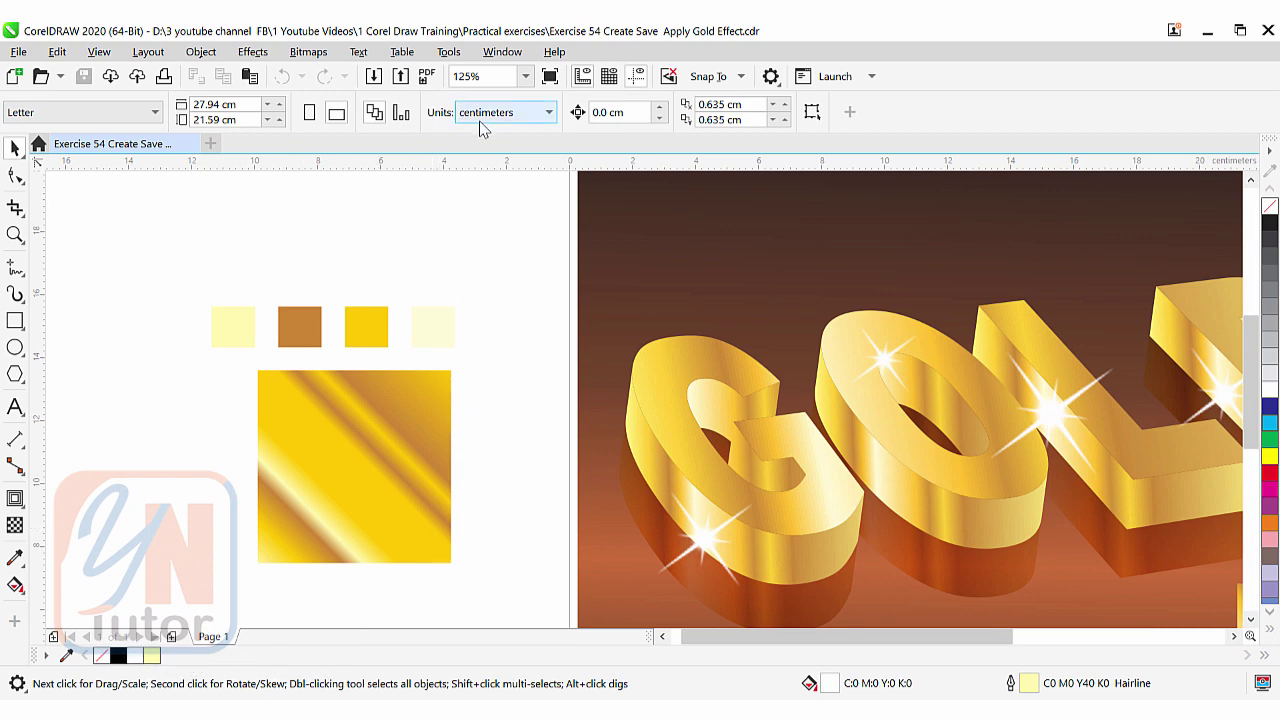
click(505, 54)
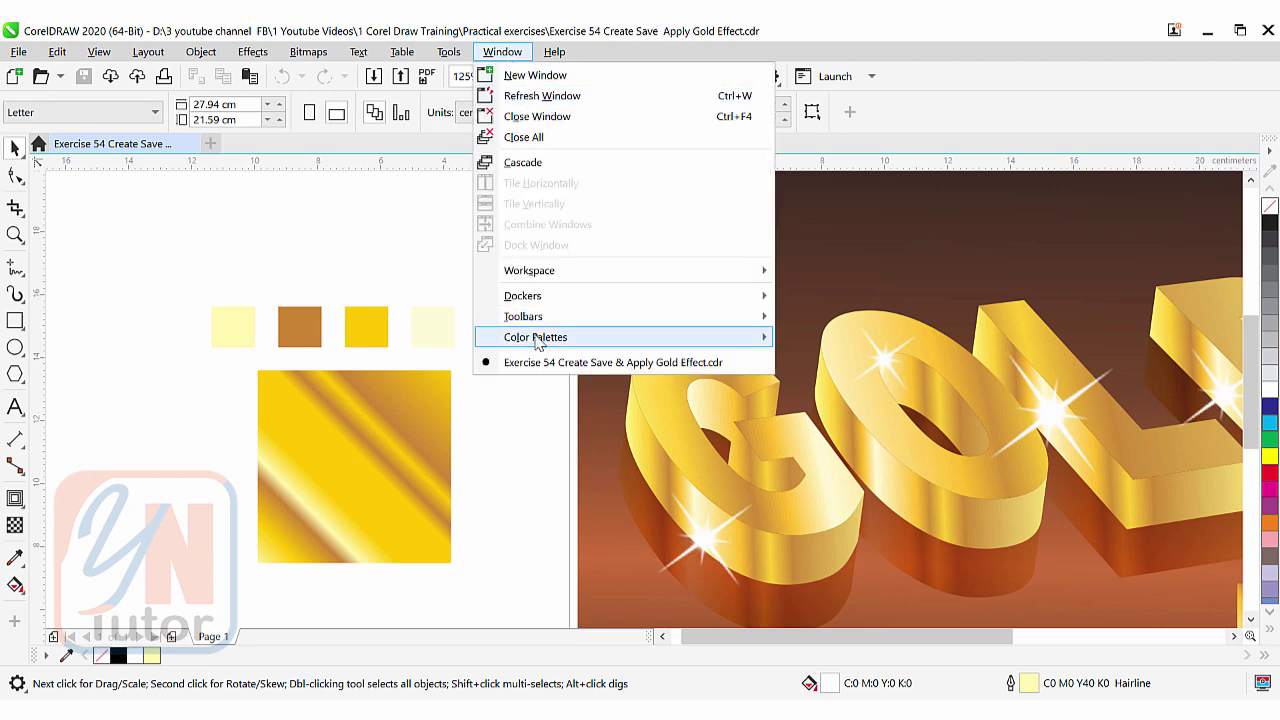
mouse_move(539, 342)
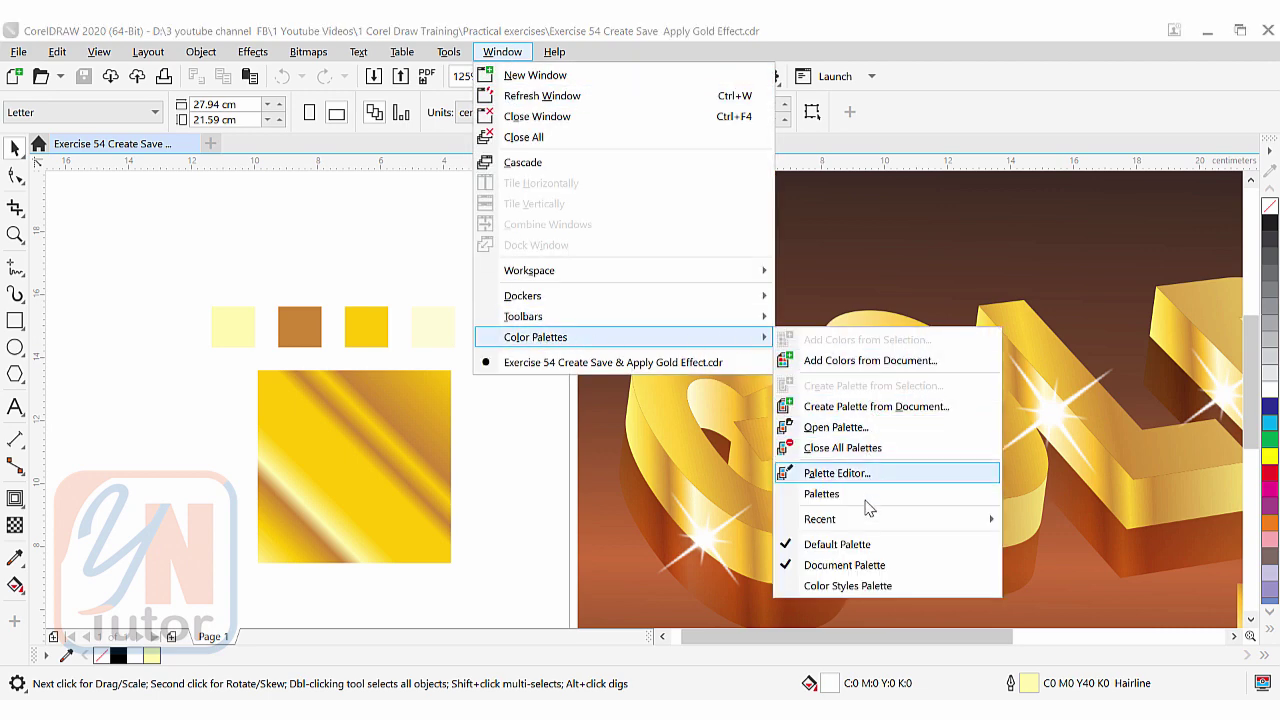
click(795, 566)
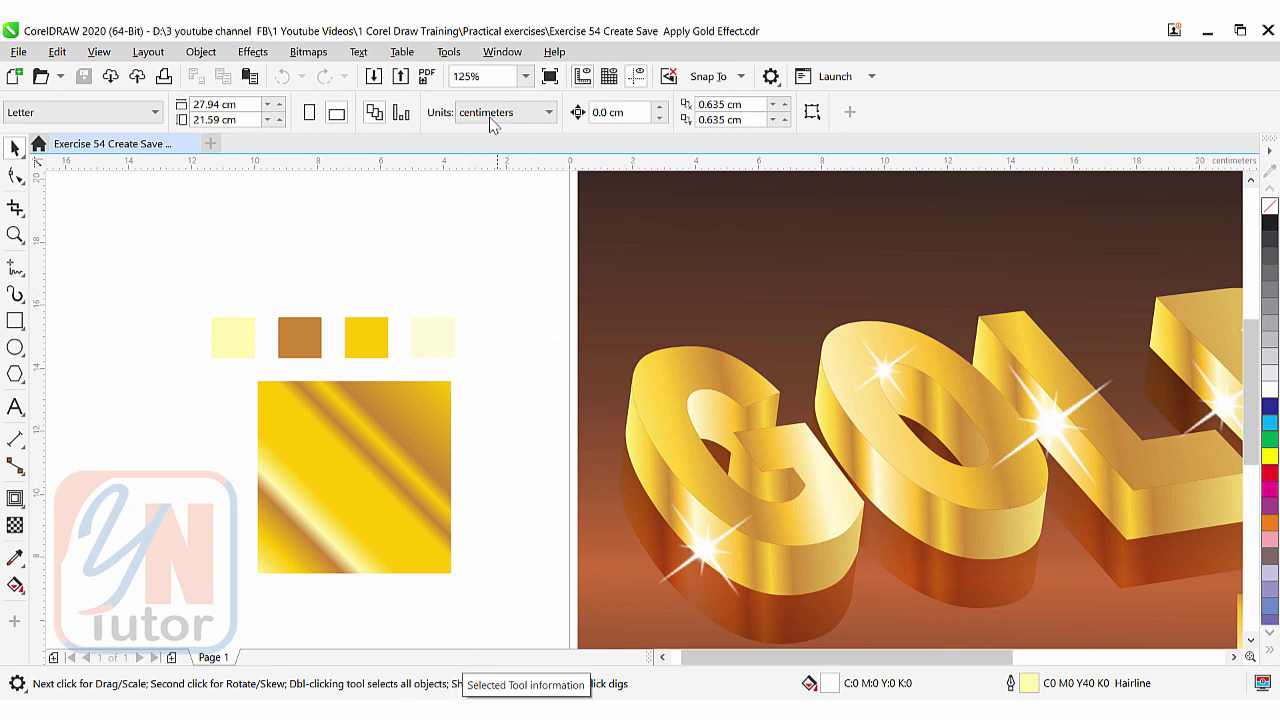
click(502, 53)
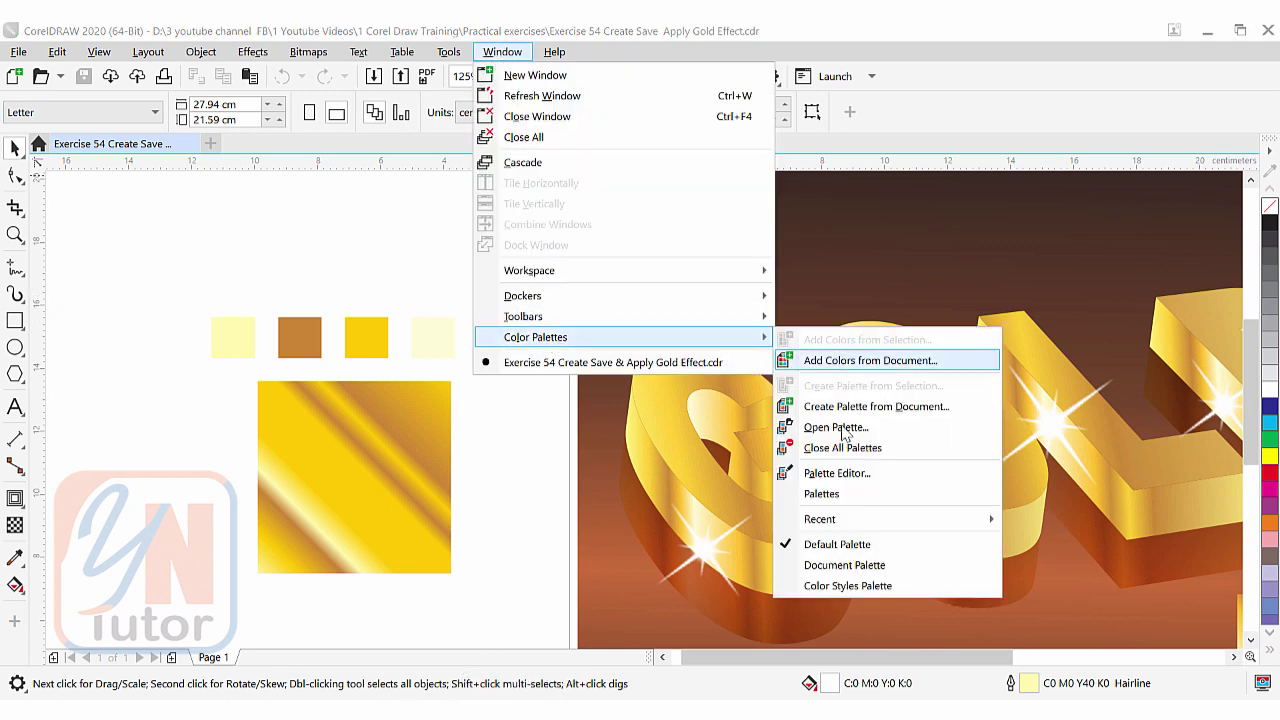
click(815, 568)
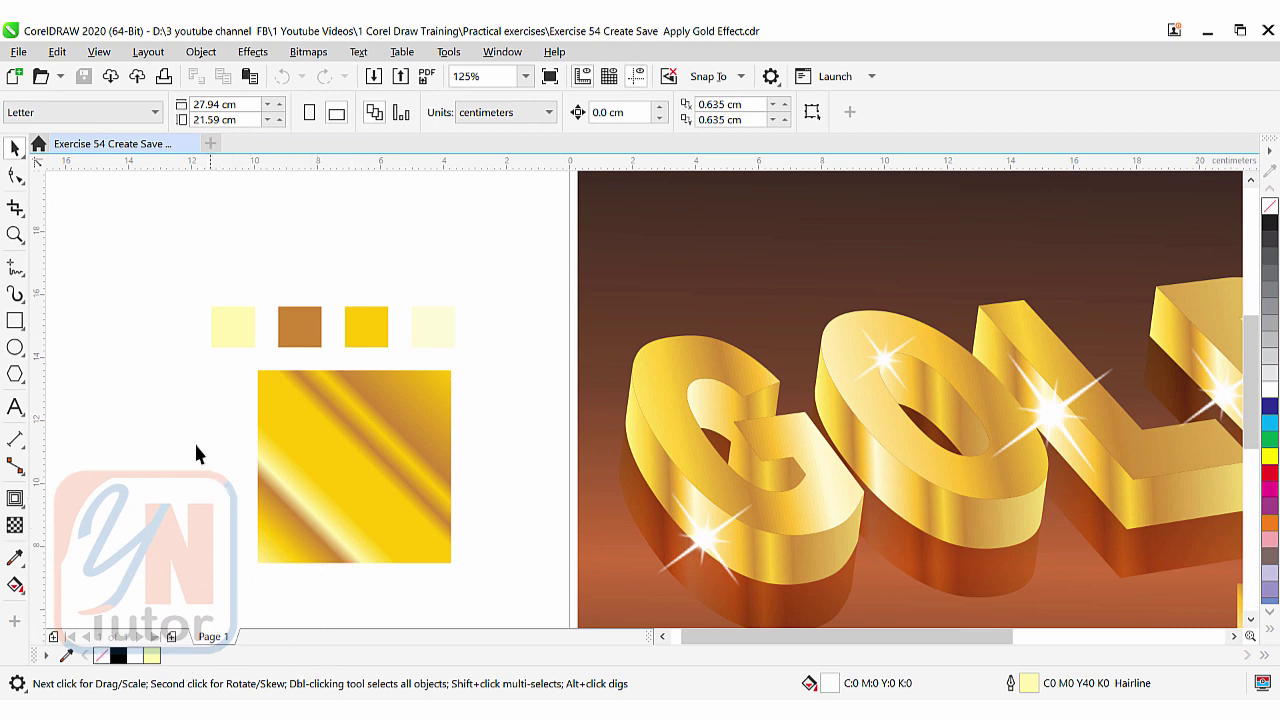
Draw a small square left of the swatches and fill it with Chalk (C0 M0 Y40 K0).
click(15, 321)
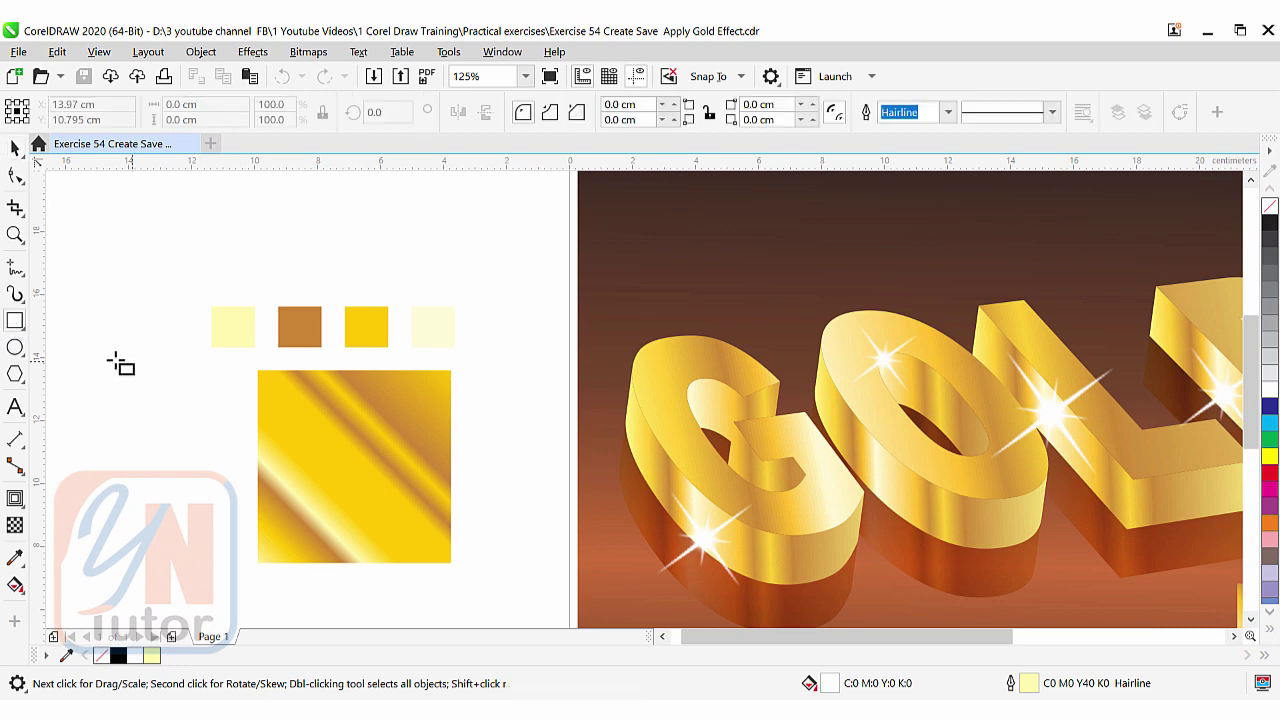
drag(88, 351, 130, 397)
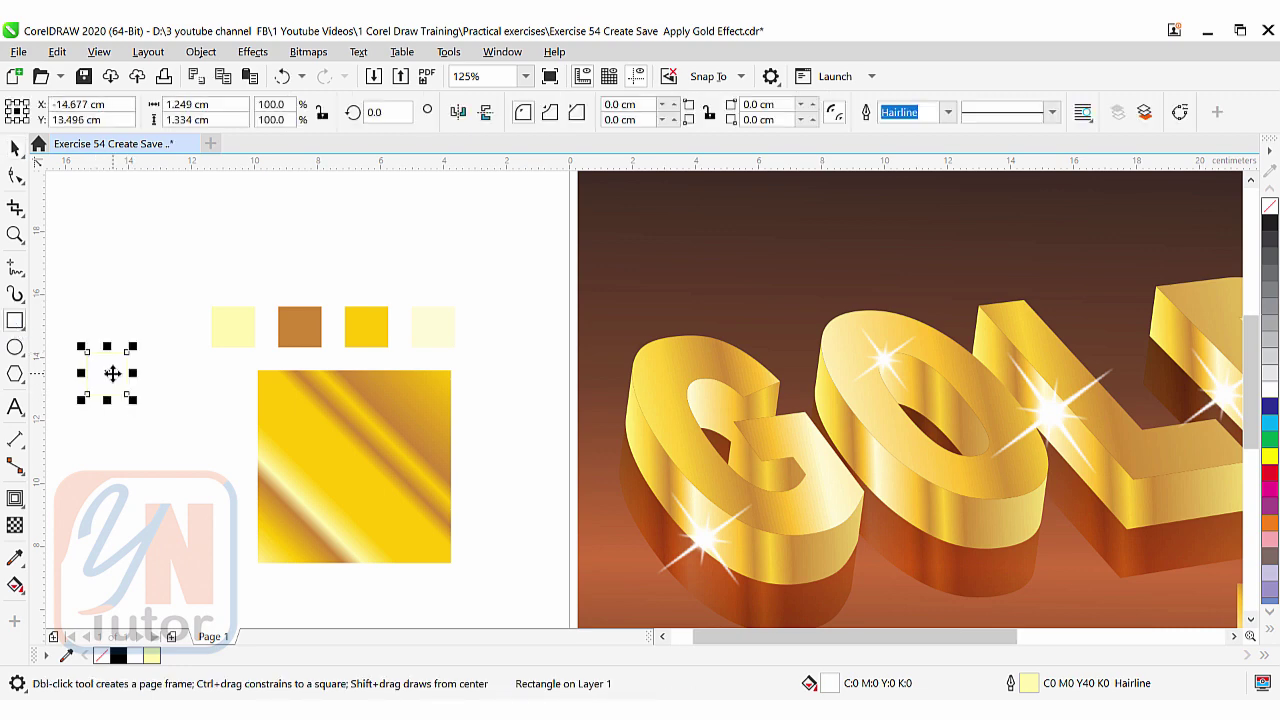
click(1270, 373)
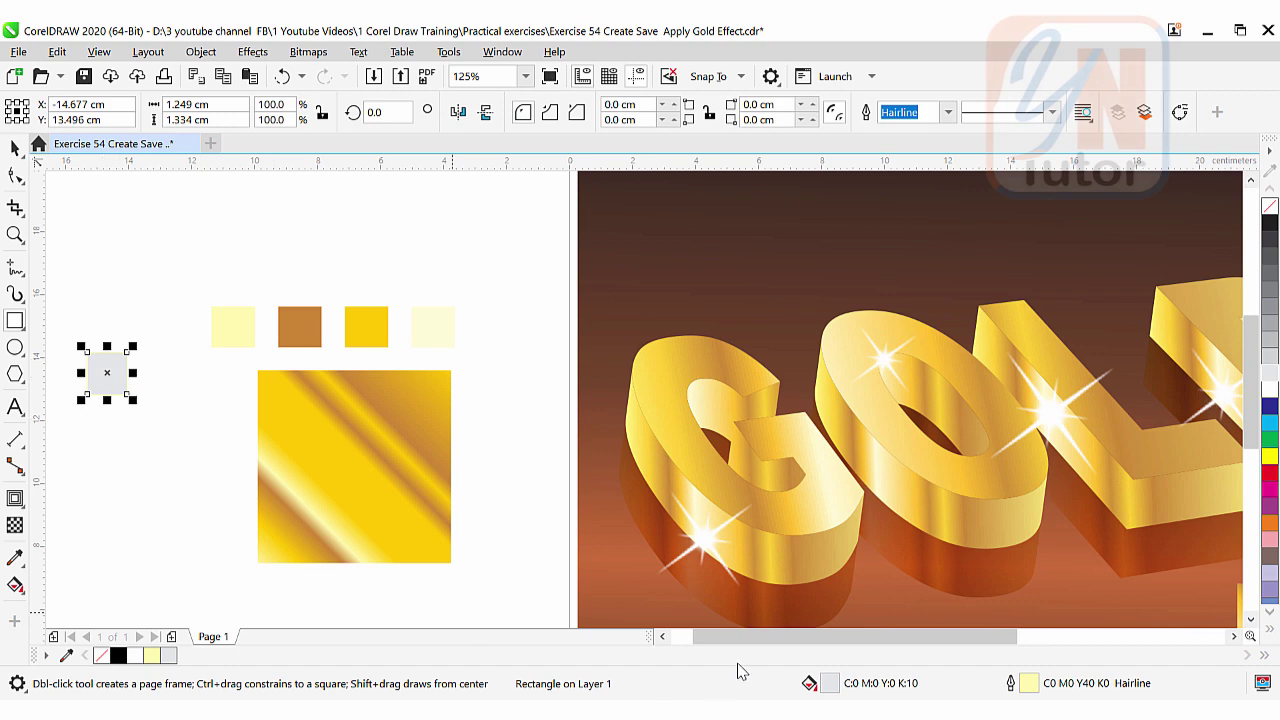
double_click(809, 684)
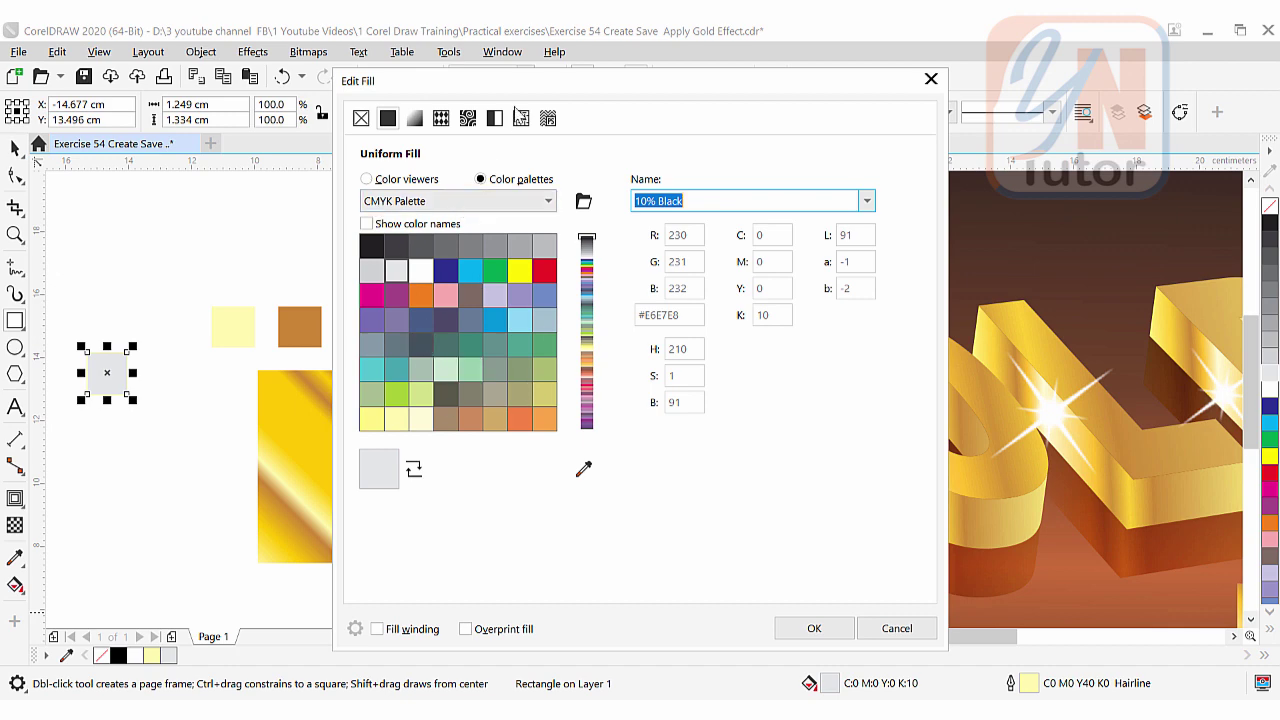
drag(540, 90, 752, 103)
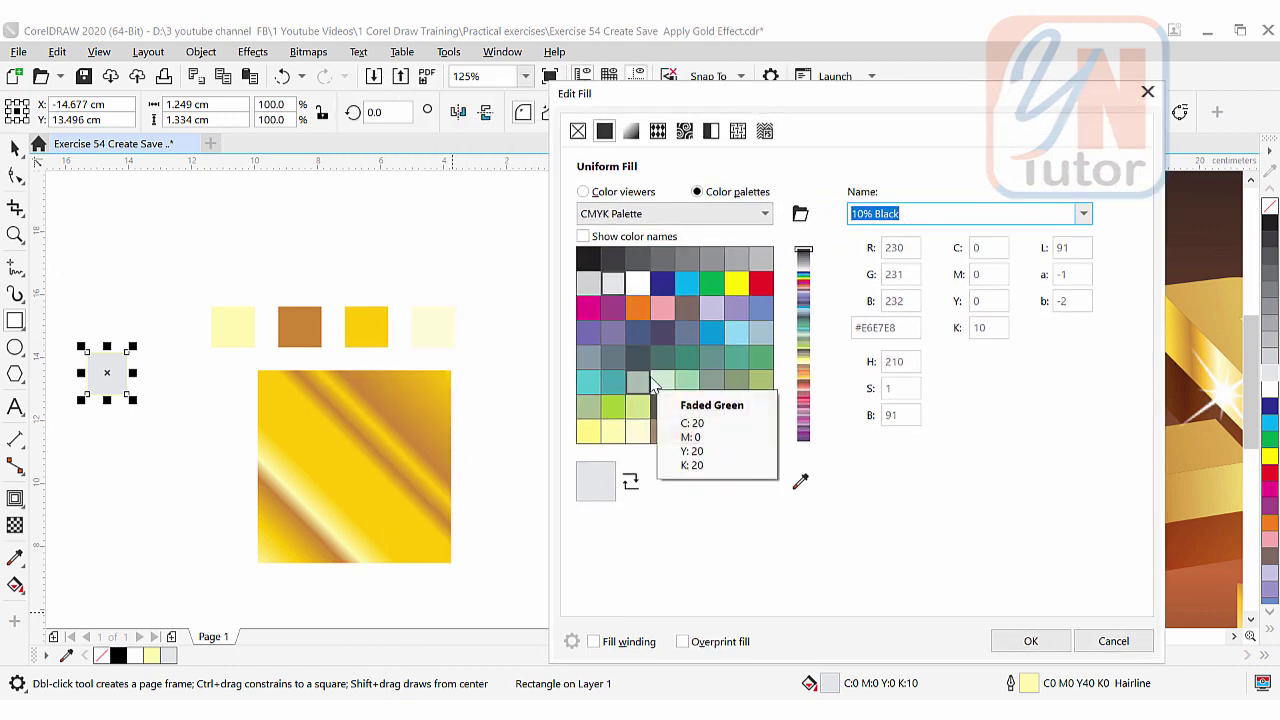
click(615, 432)
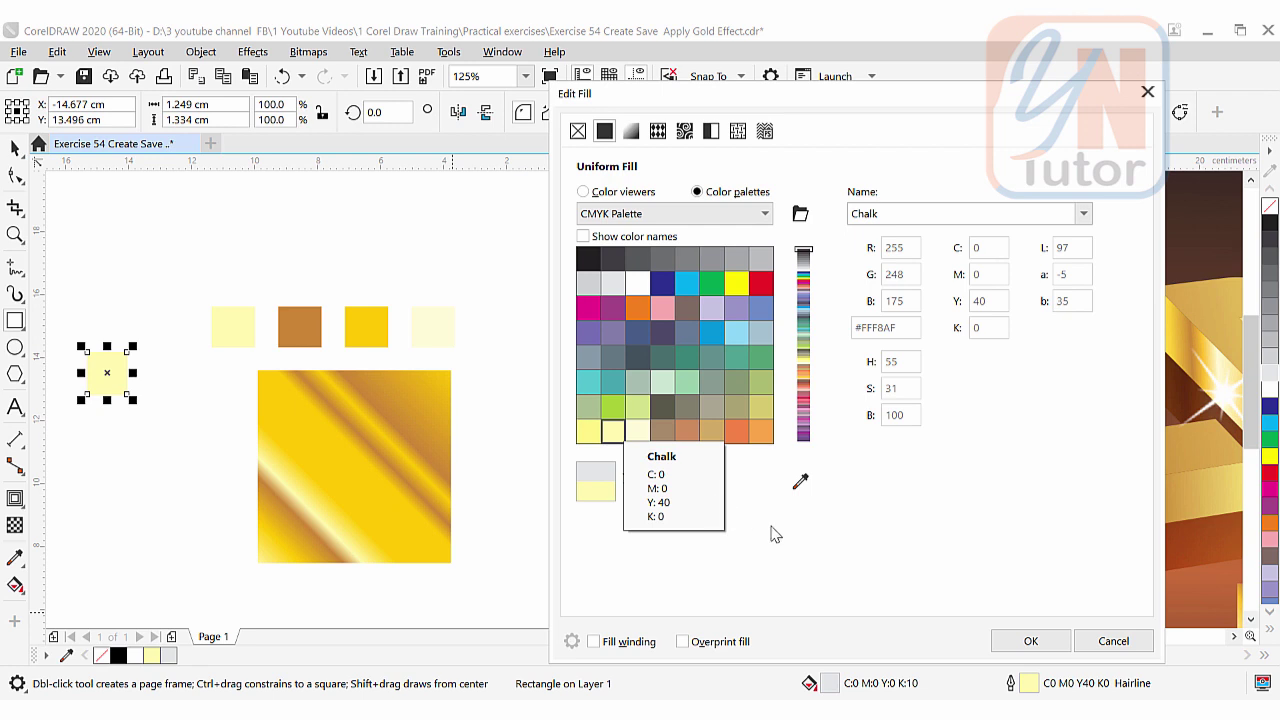
click(1028, 643)
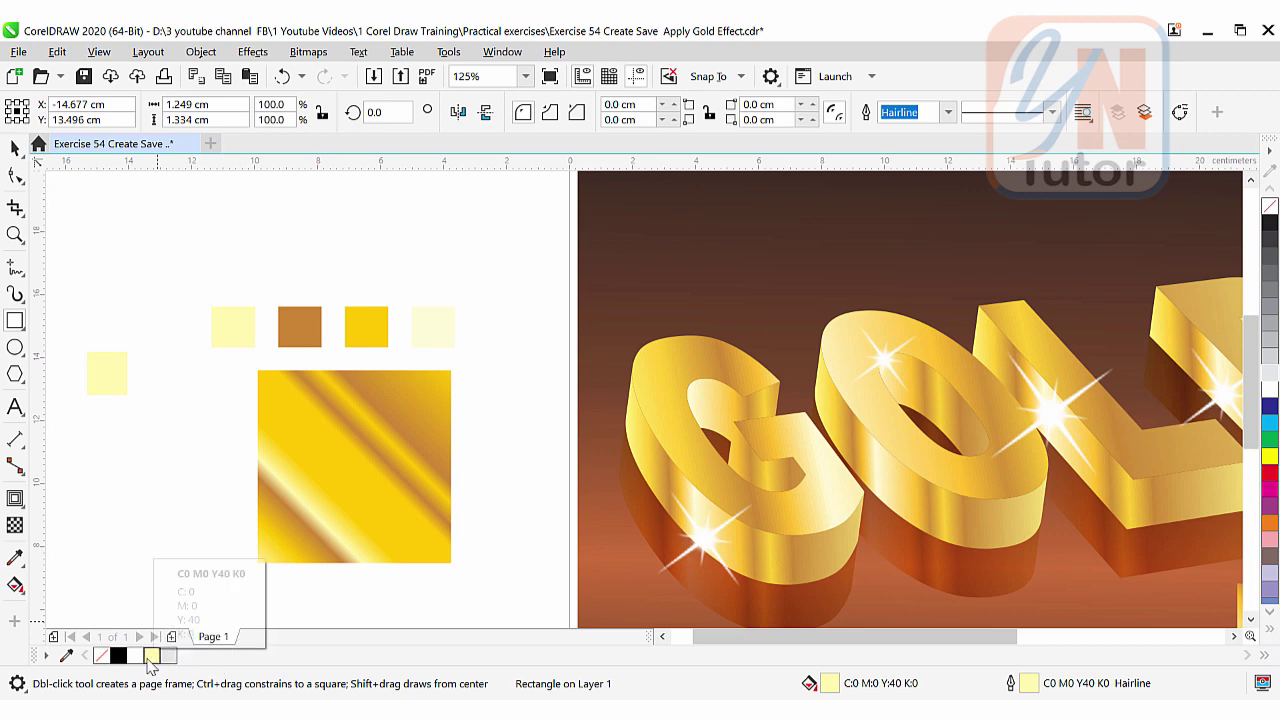
Refill the small square with brown-gold C18 M51 Y92 K3 by shifting Brick Red's hue to 30.
key(space)
click(122, 385)
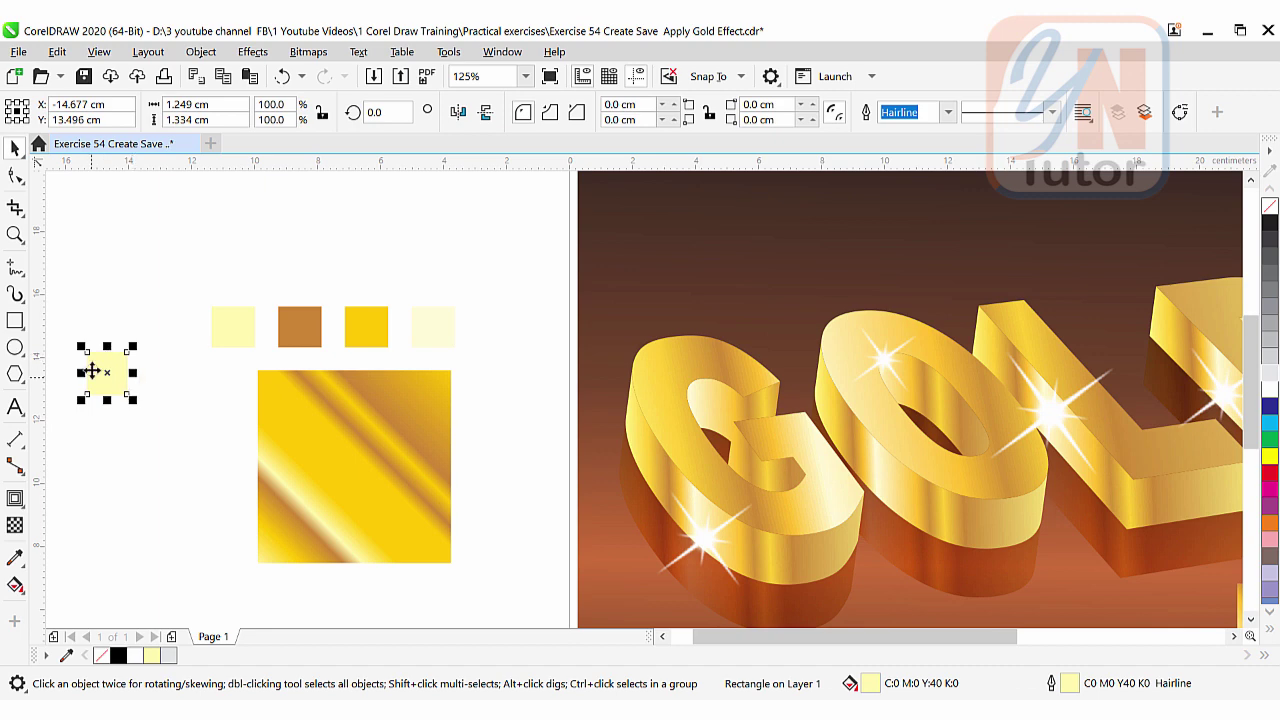
double_click(850, 683)
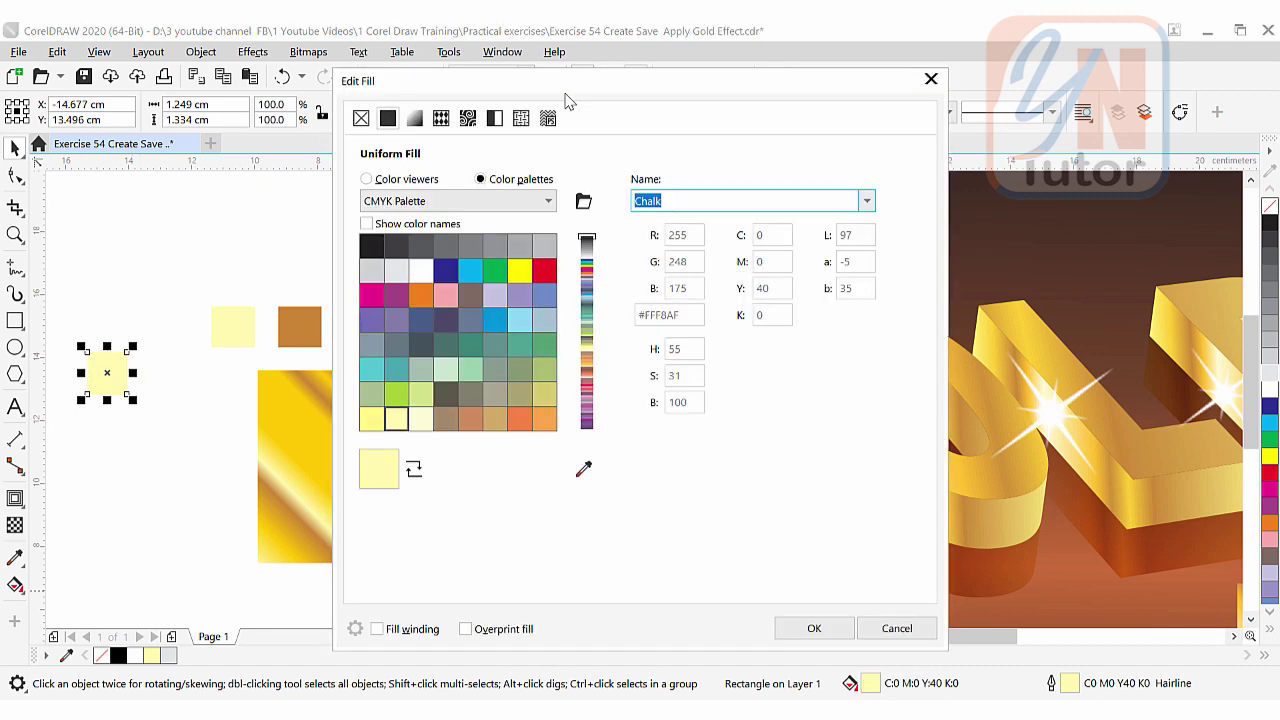
drag(568, 95, 712, 93)
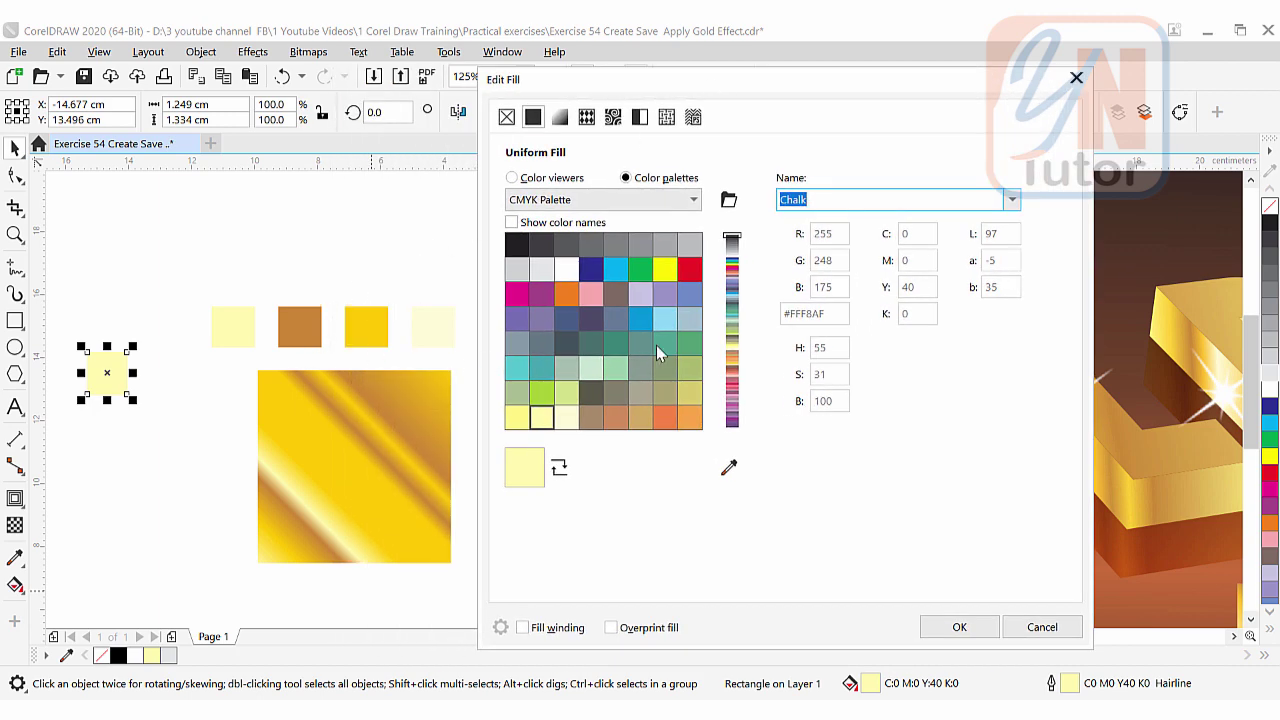
scroll(645, 362, down, 3)
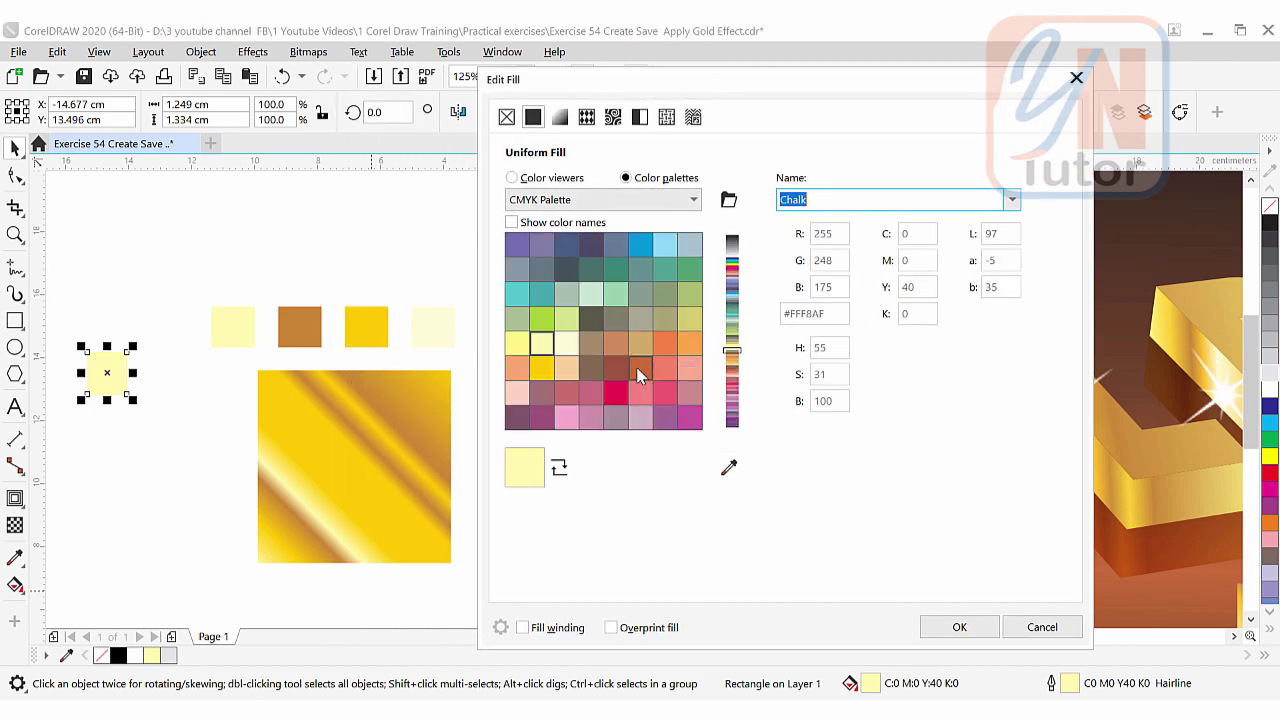
click(640, 370)
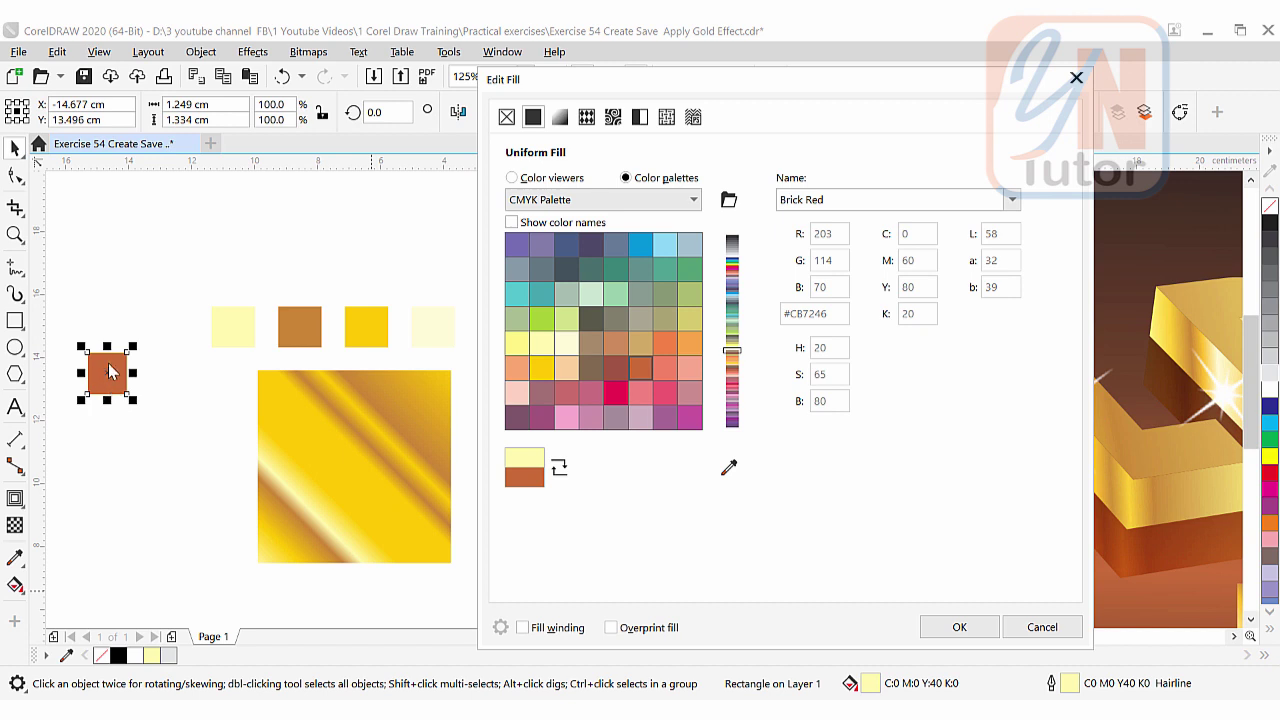
click(512, 178)
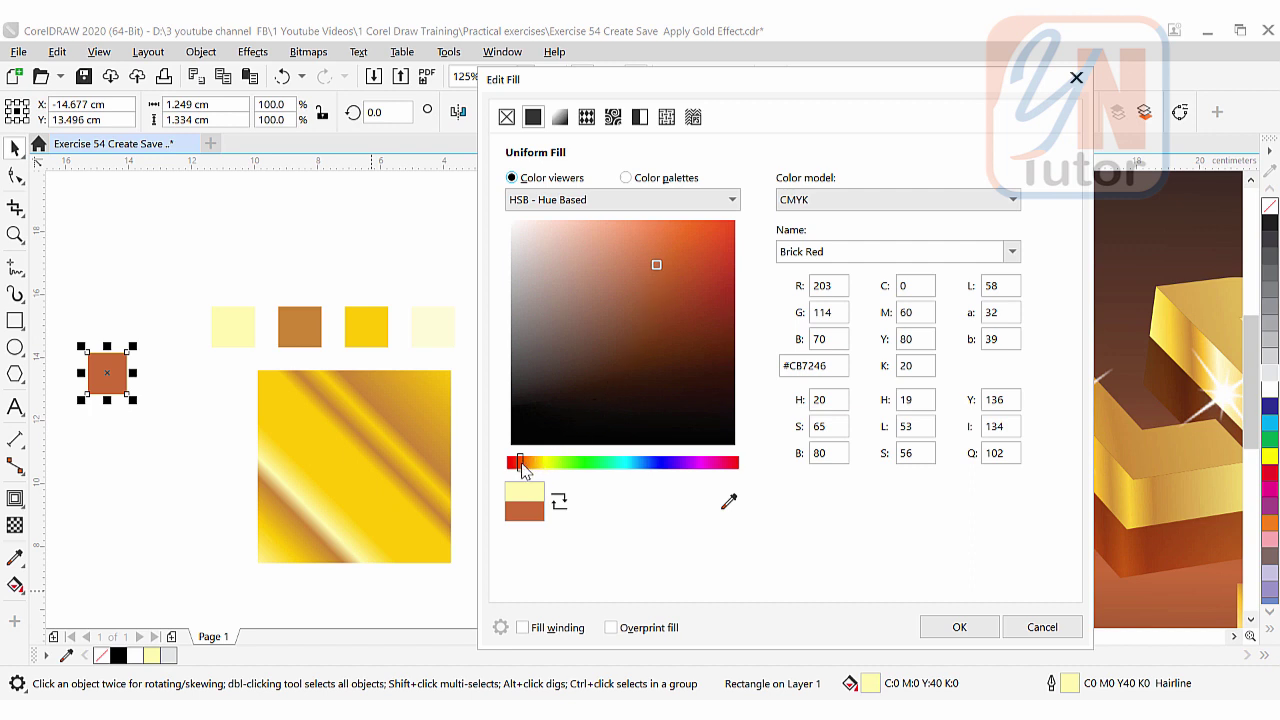
drag(522, 465, 528, 465)
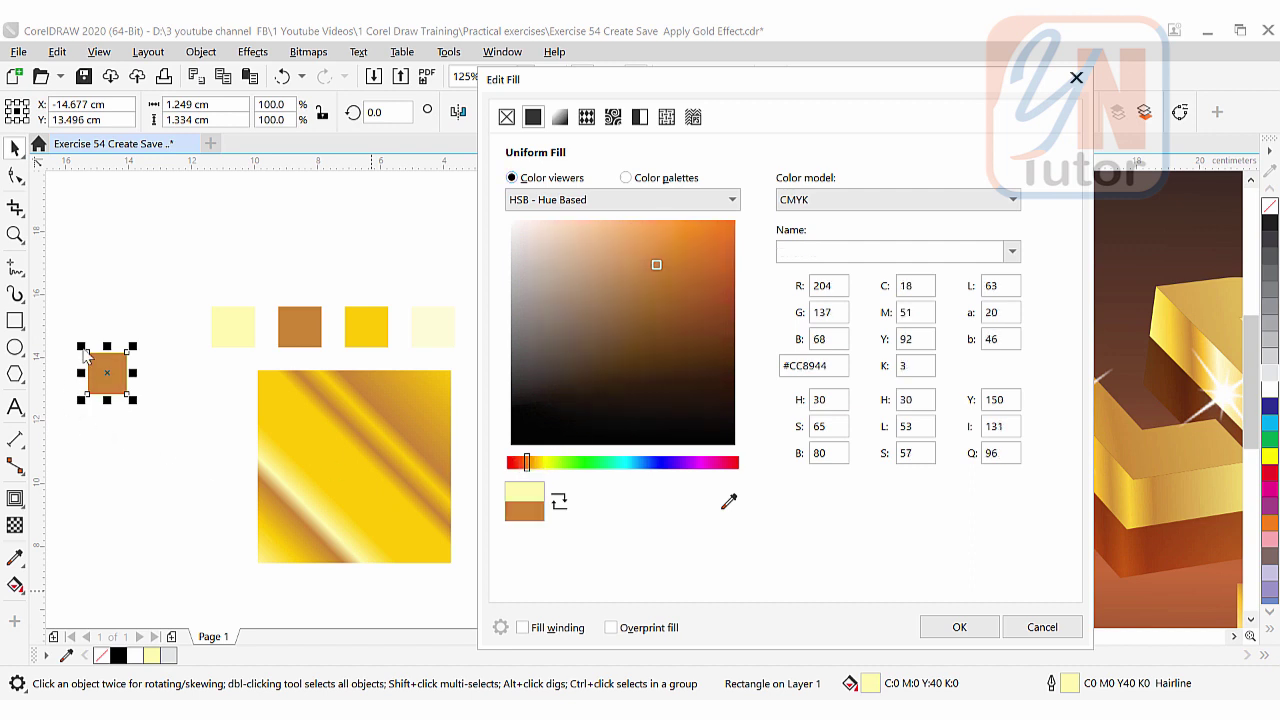
click(951, 630)
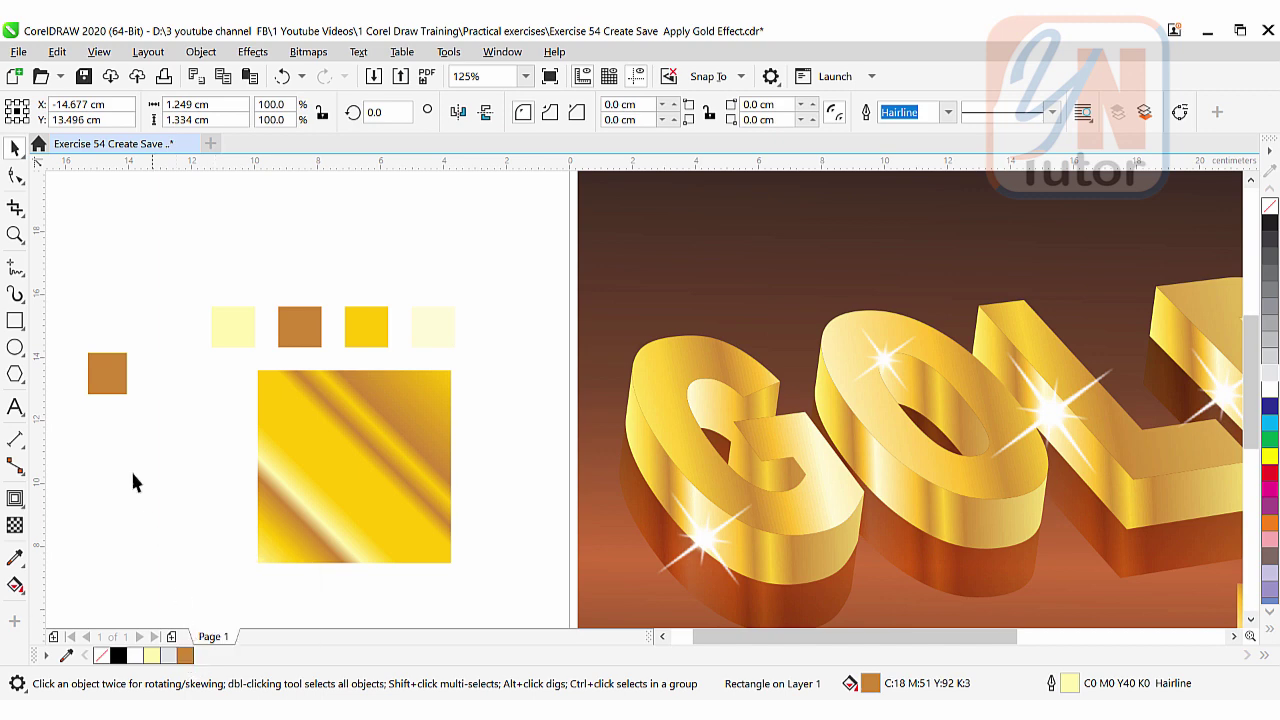
Fill the small square with Deep Yellow from the CMYK palette.
click(120, 372)
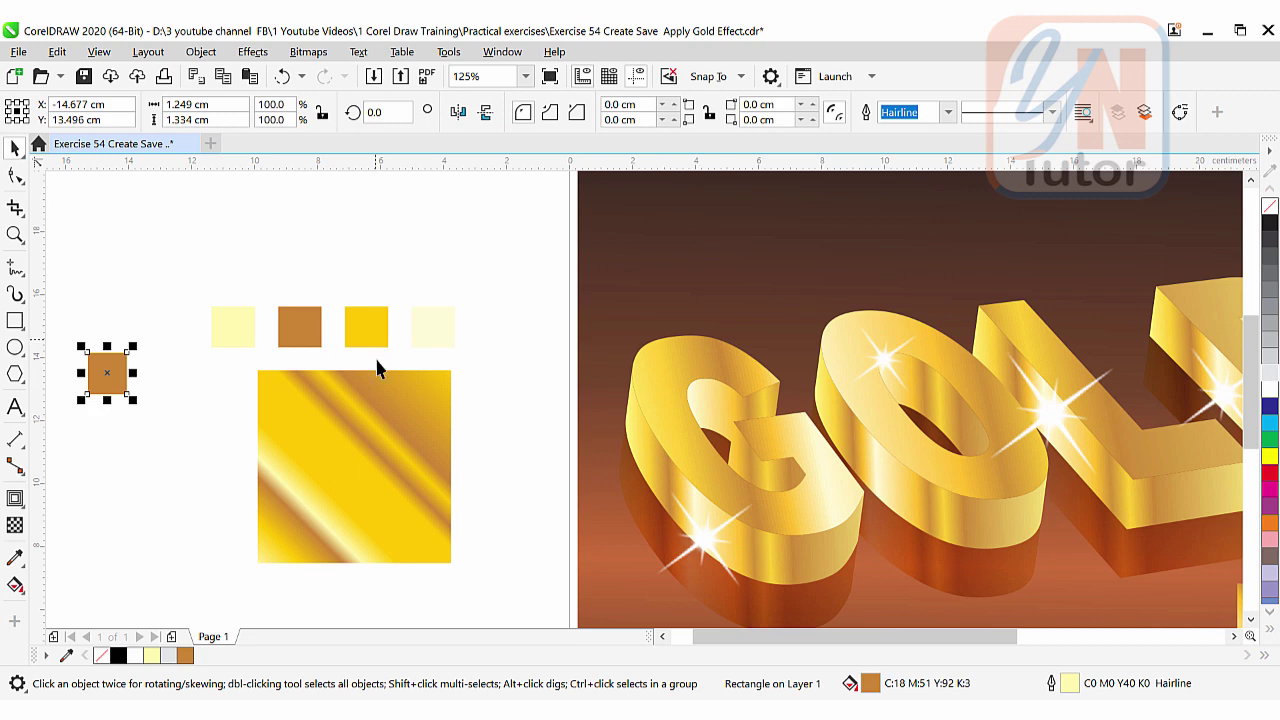
double_click(853, 686)
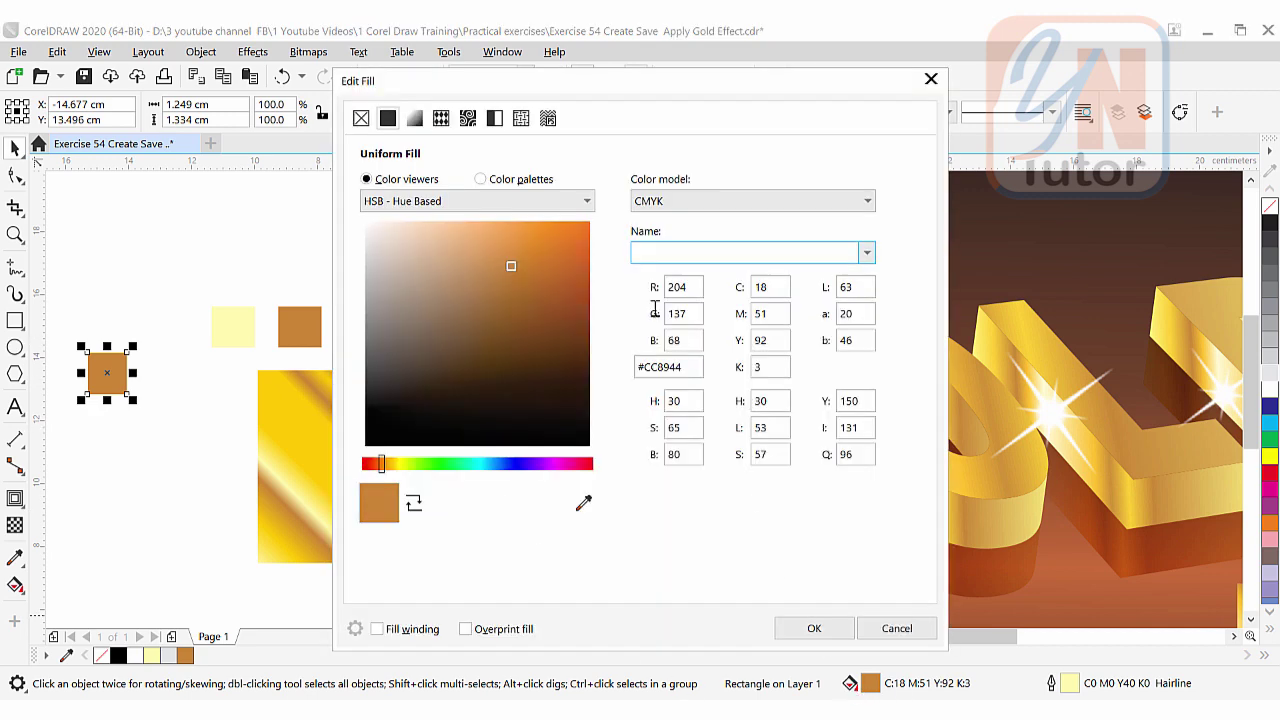
drag(567, 95, 730, 95)
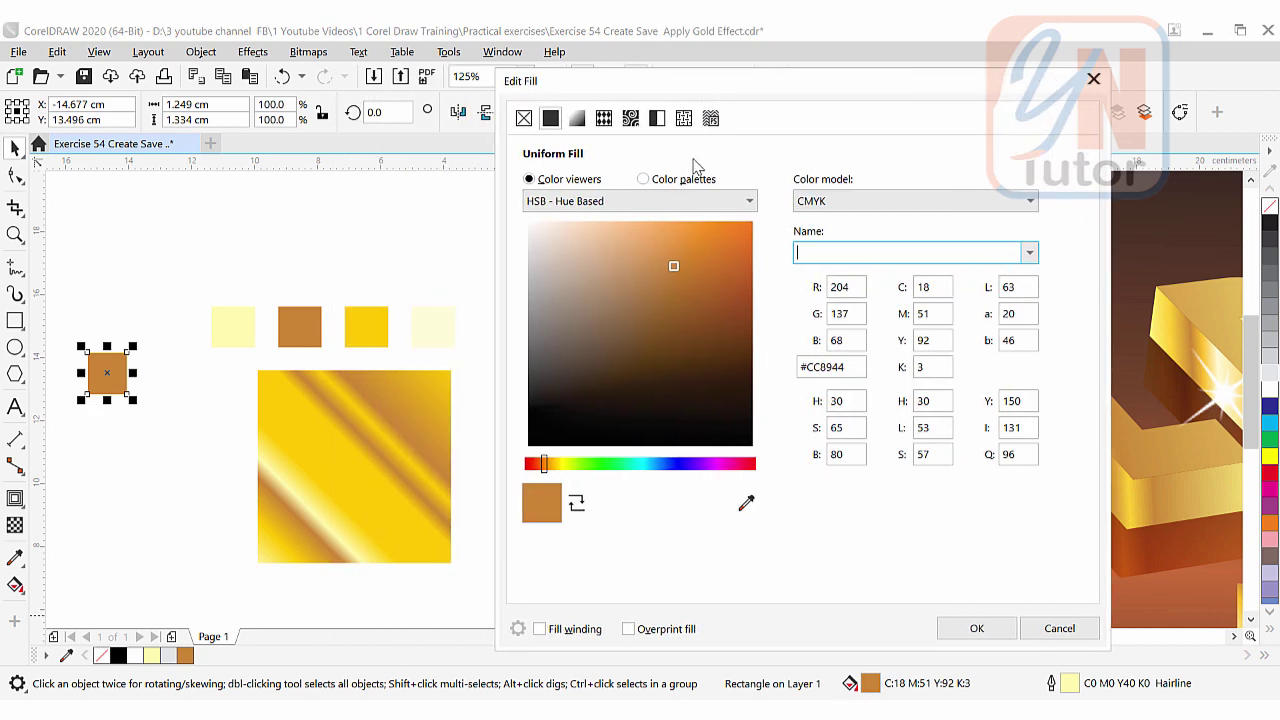
click(667, 184)
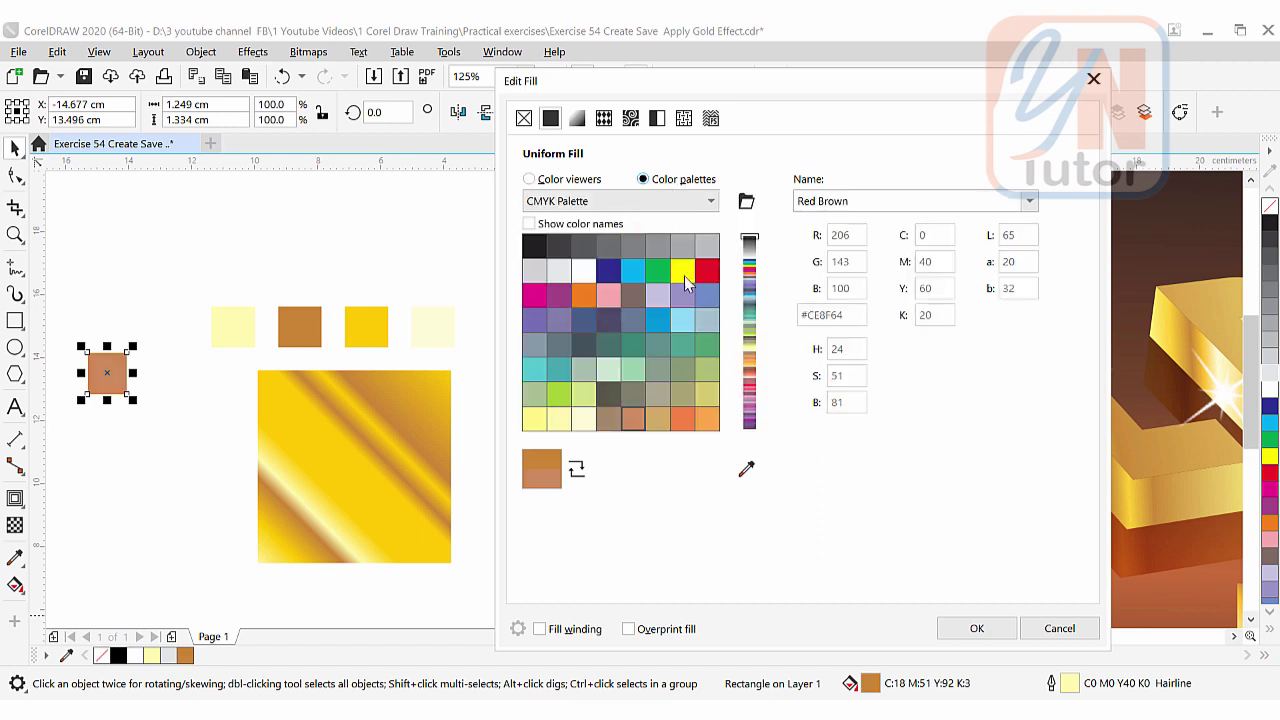
scroll(640, 320, down, 3)
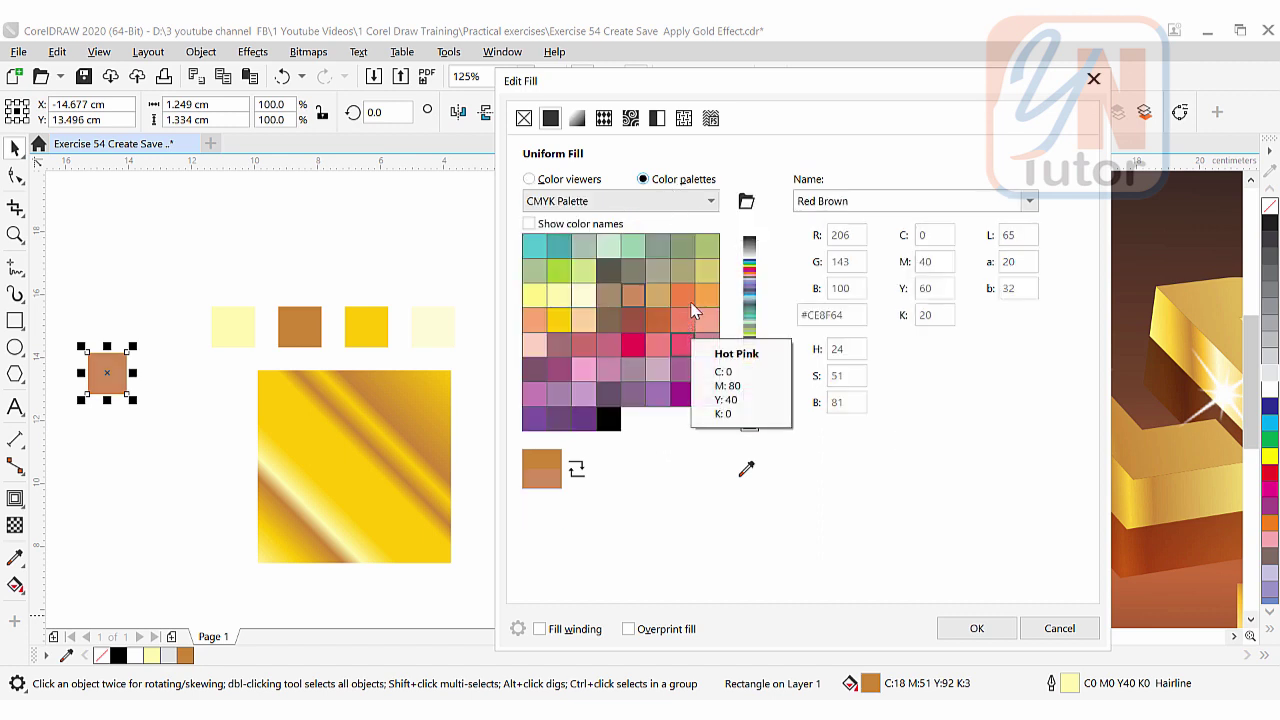
click(558, 320)
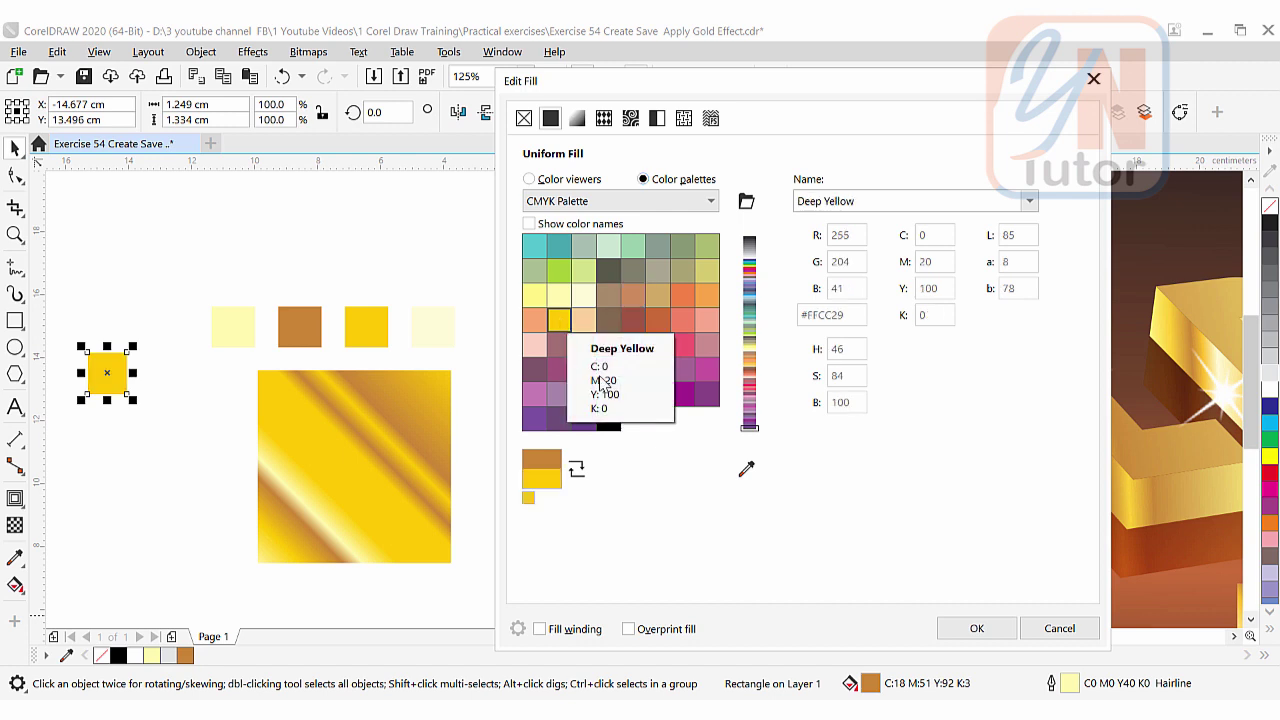
click(977, 630)
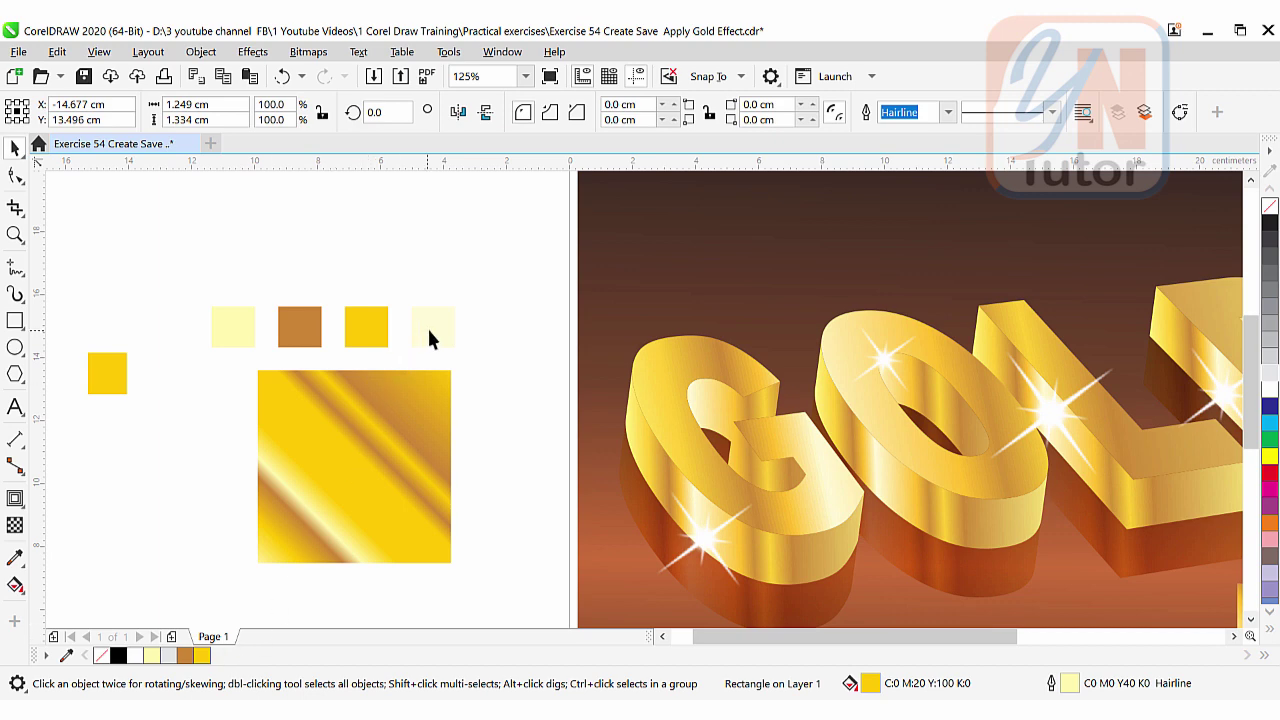
Change the small square's fill to Pale Yellow (C0 M0 Y20 K0).
click(113, 390)
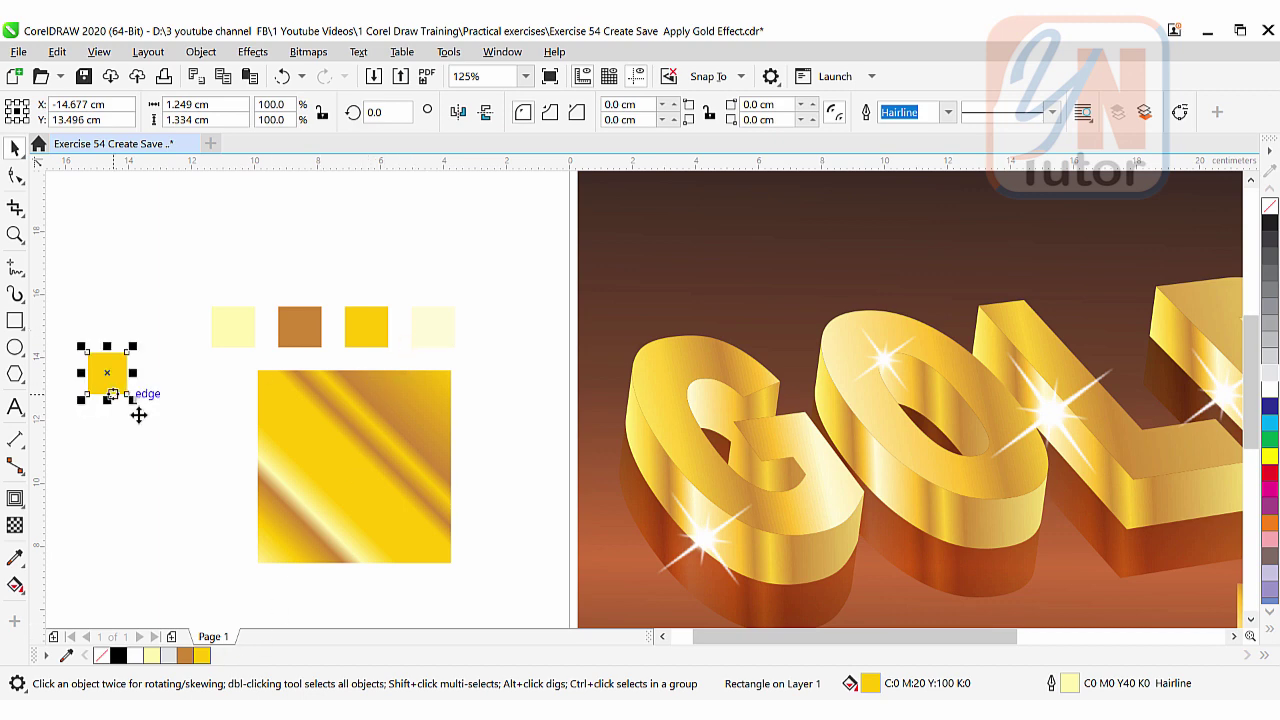
double_click(849, 684)
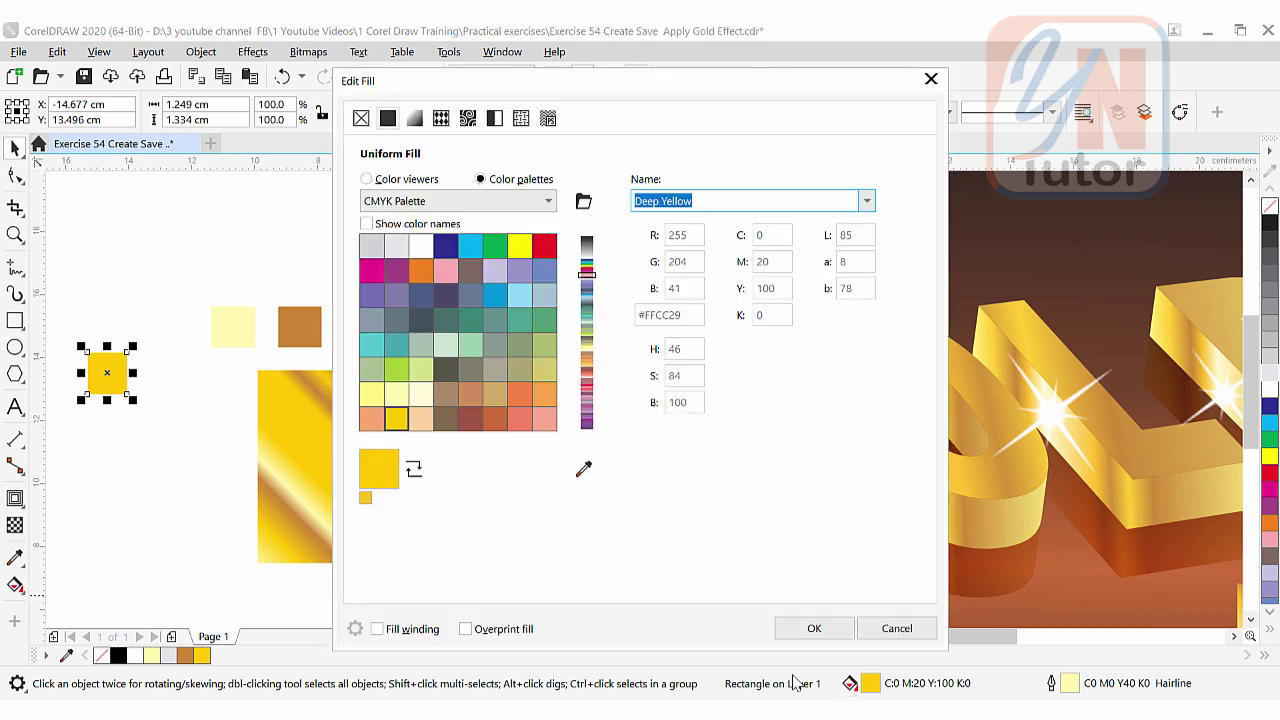
click(422, 396)
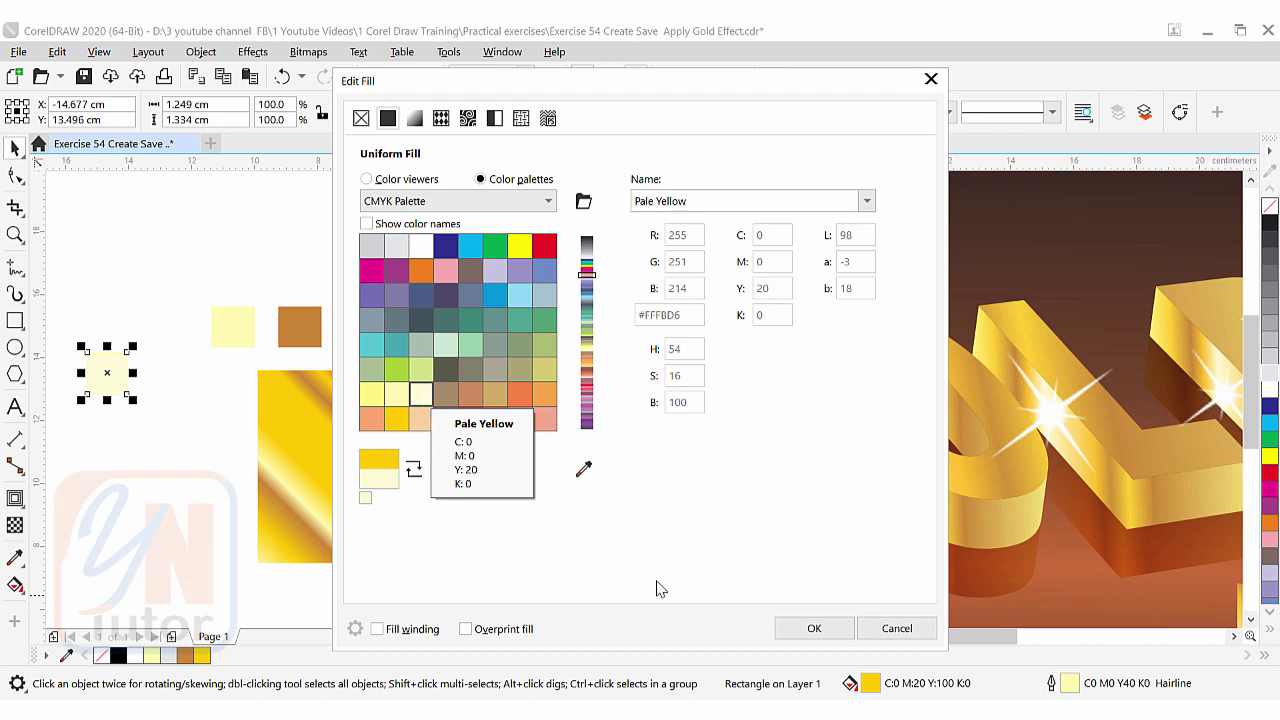
click(816, 630)
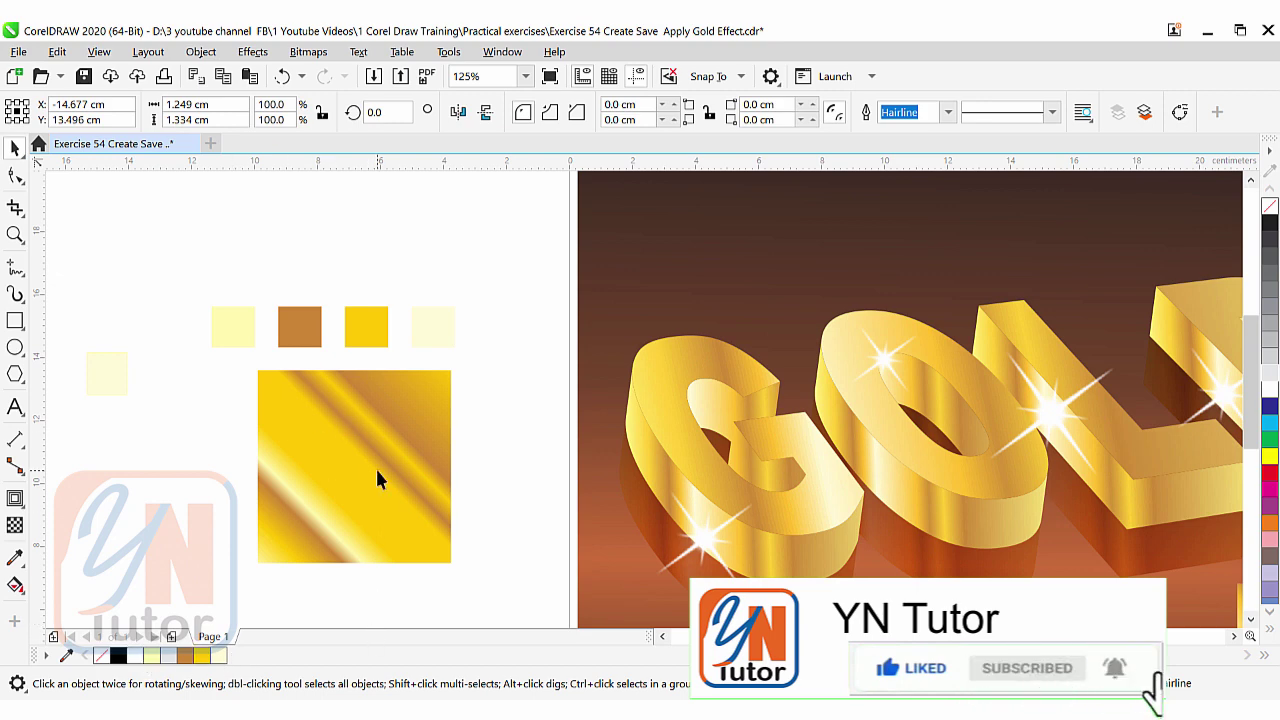
Draw a larger square to the left of the gold sample.
scroll(375, 466, left, 3)
click(328, 365)
click(14, 320)
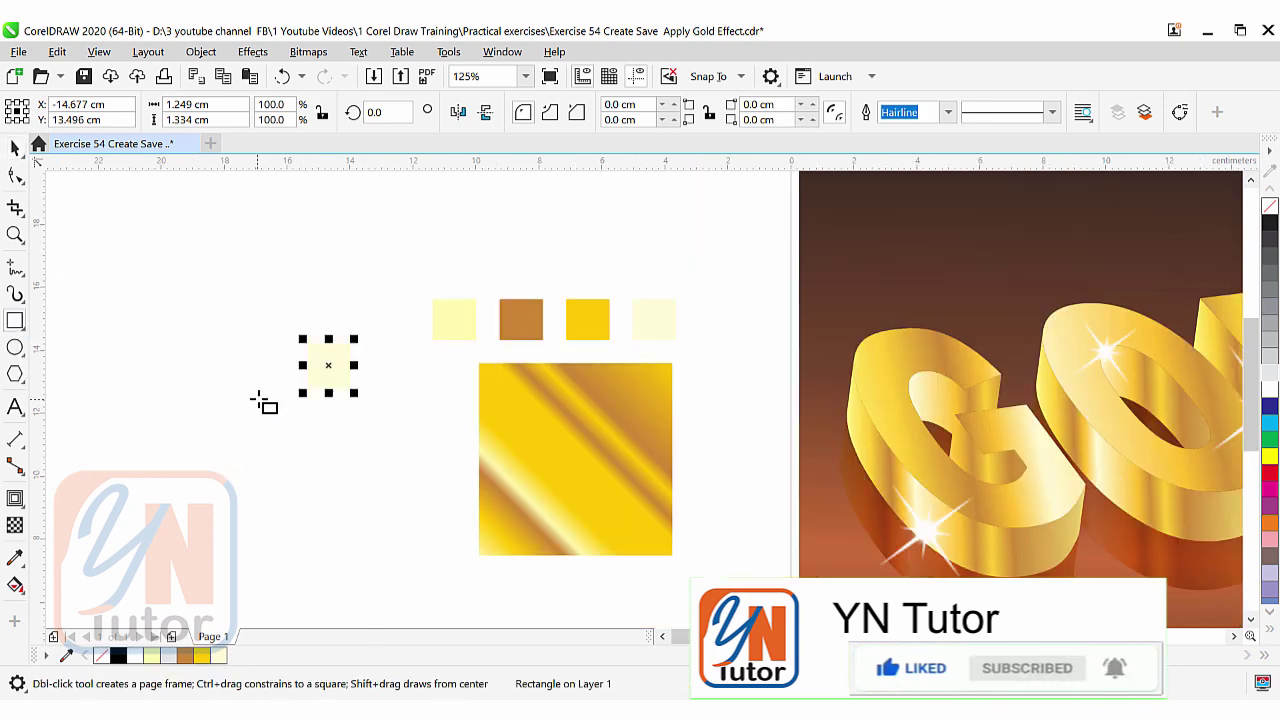
drag(259, 399, 443, 583)
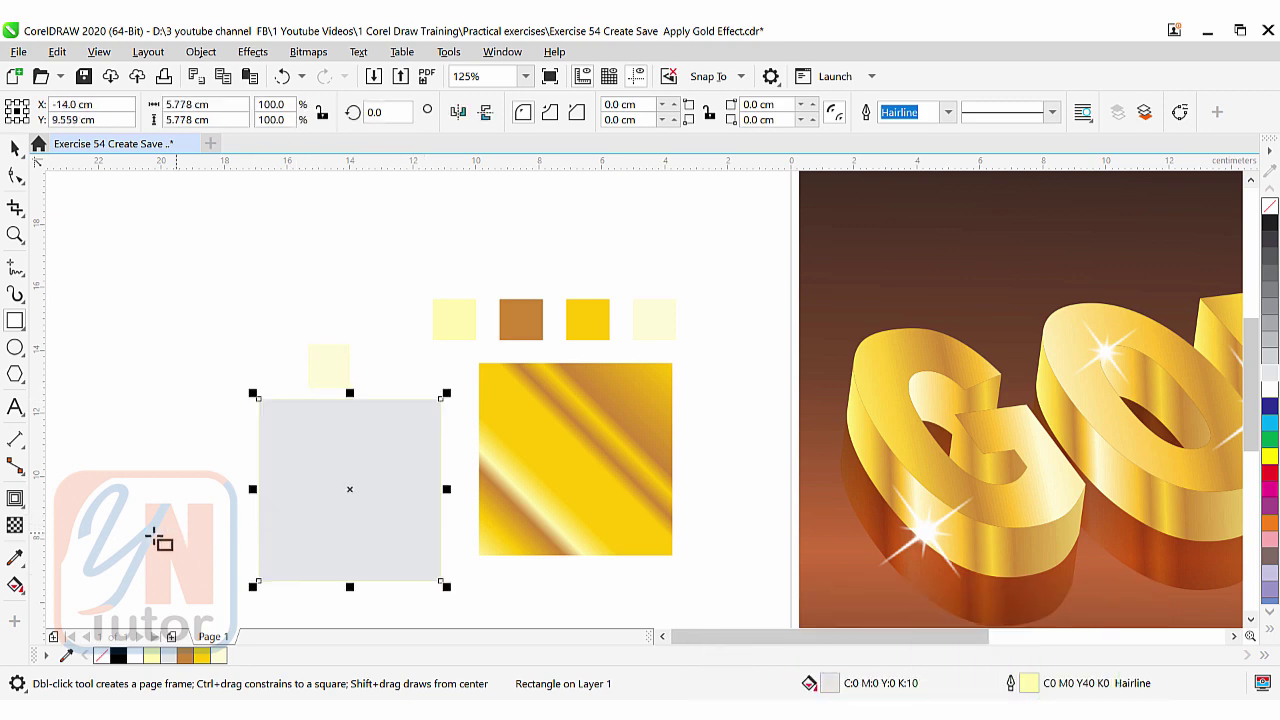
Give the new square a diagonal fountain fill running bottom-left to top-right.
click(16, 588)
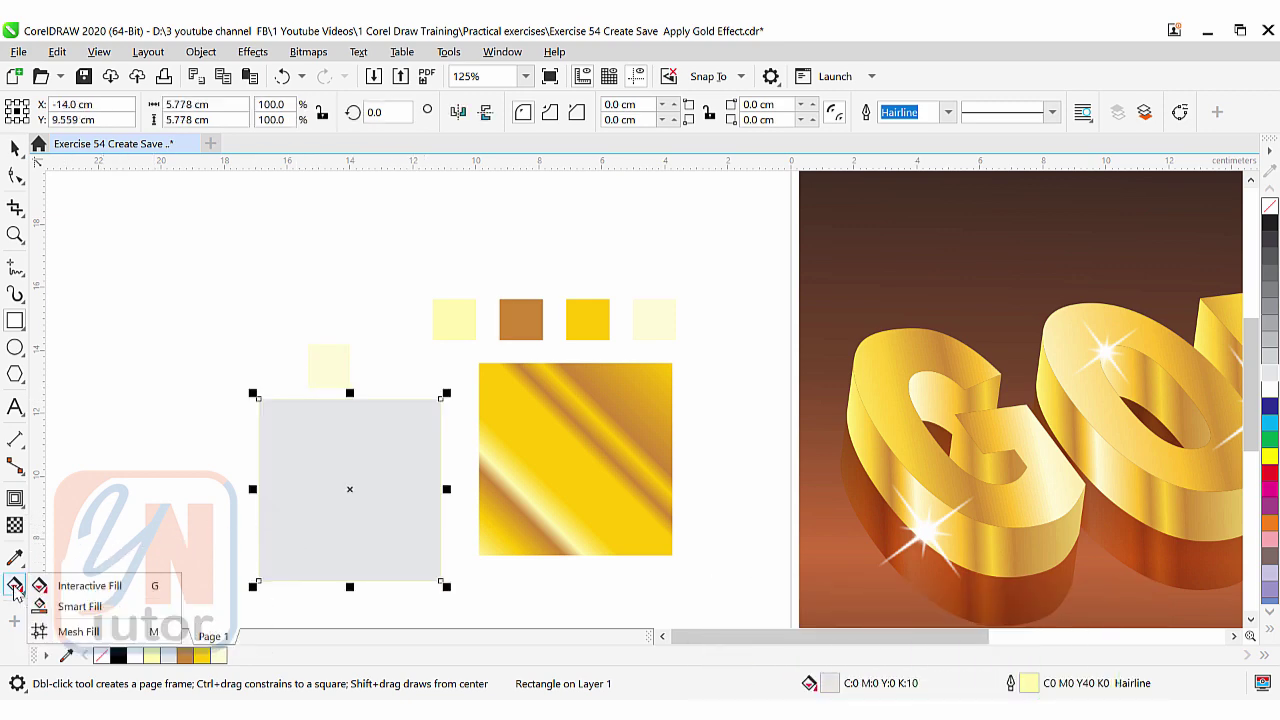
click(137, 594)
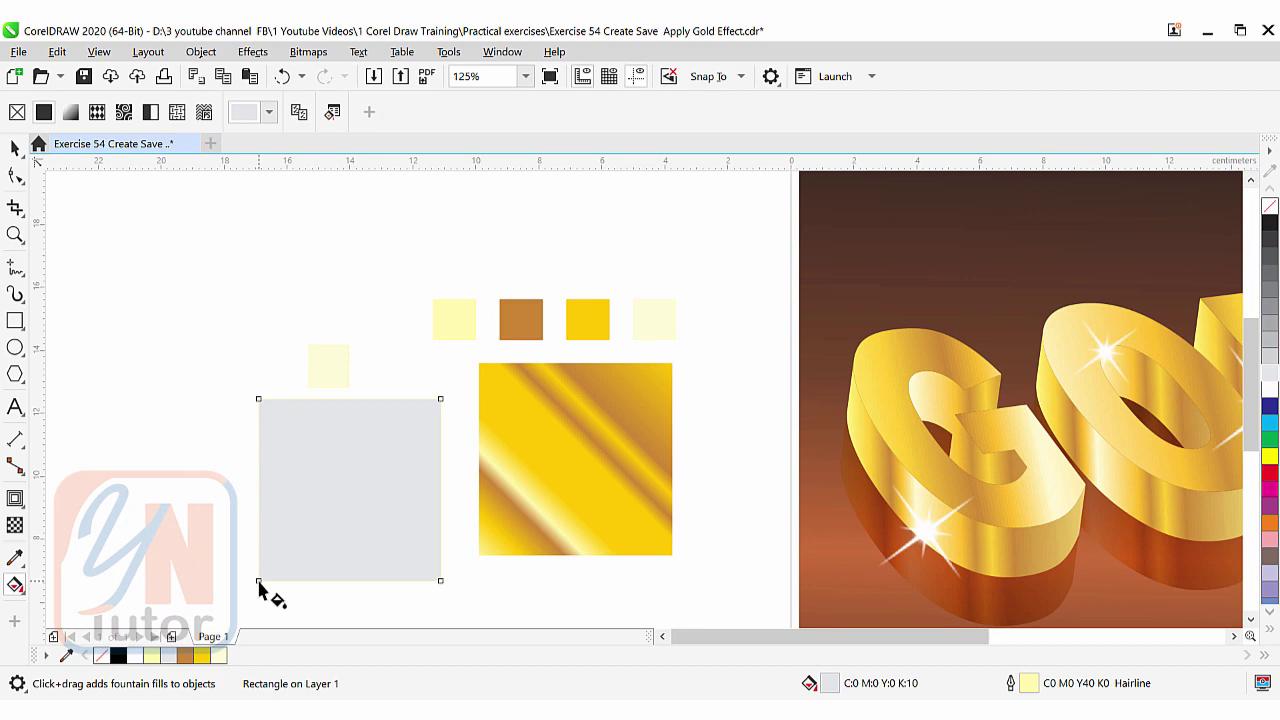
drag(258, 581, 443, 410)
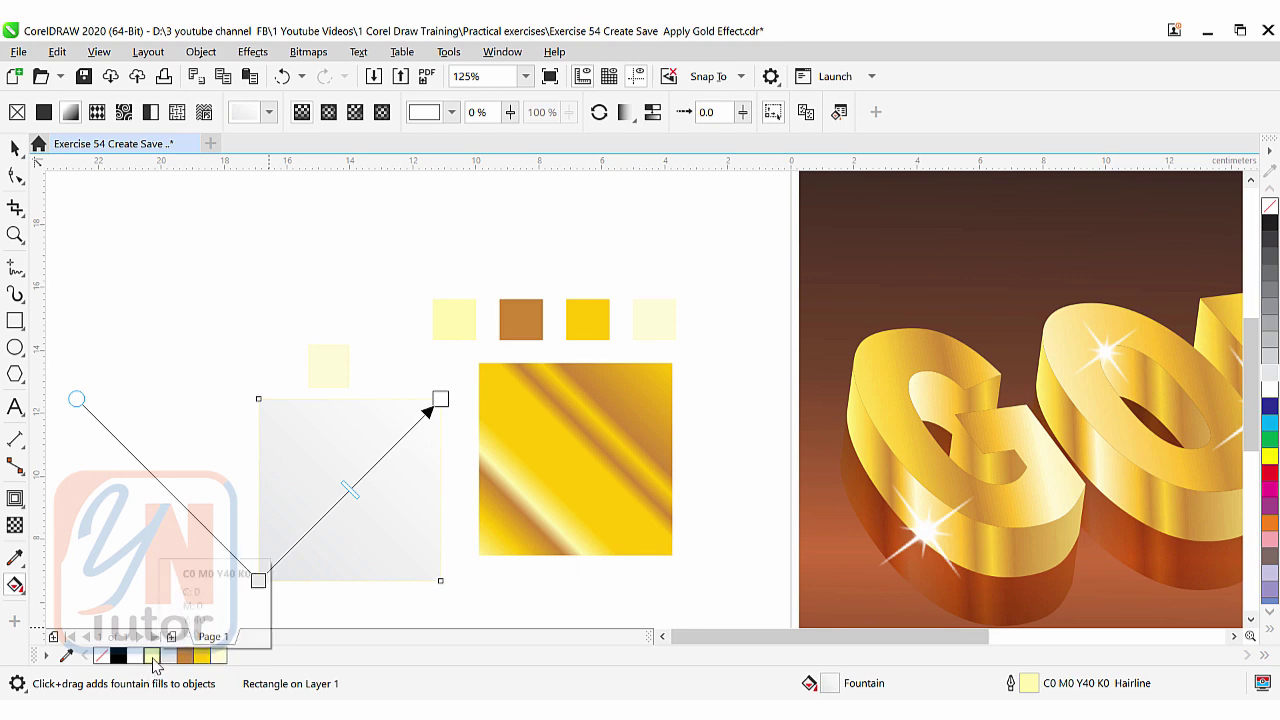
Add alternating pale yellow, brown, yellow and deep yellow stops along the square's diagonal fill.
drag(155, 664, 257, 581)
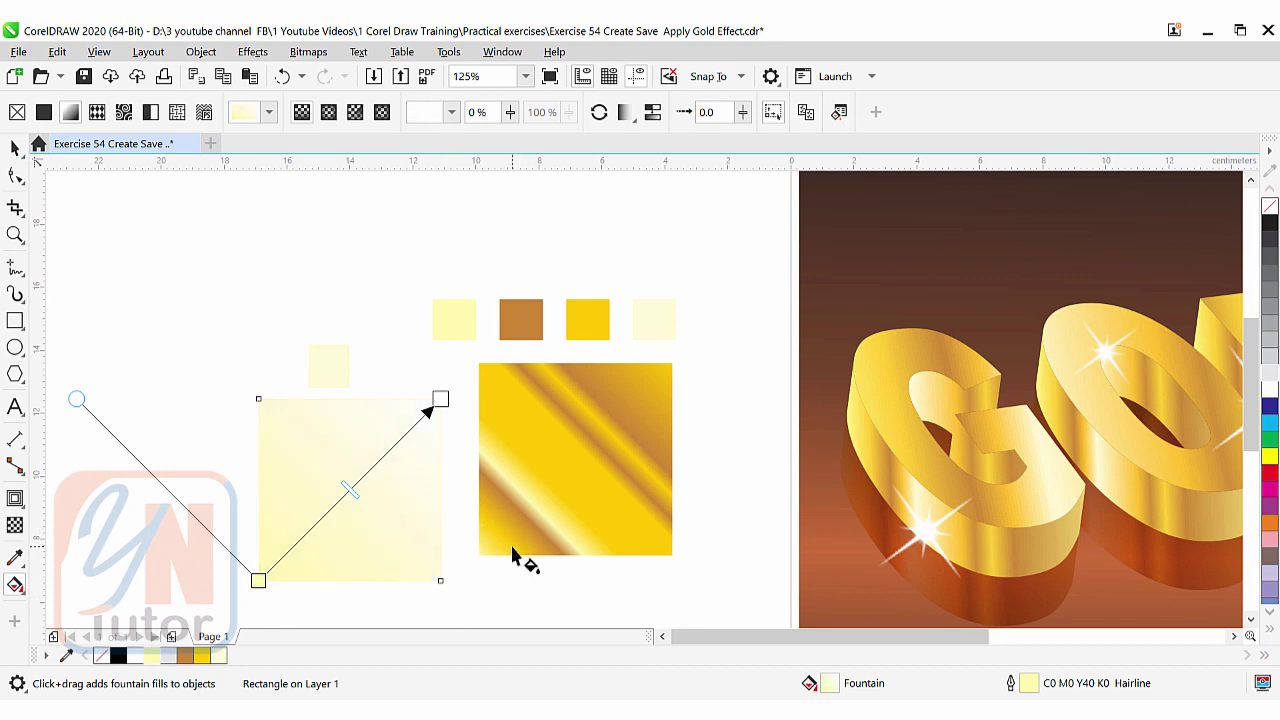
drag(203, 656, 282, 551)
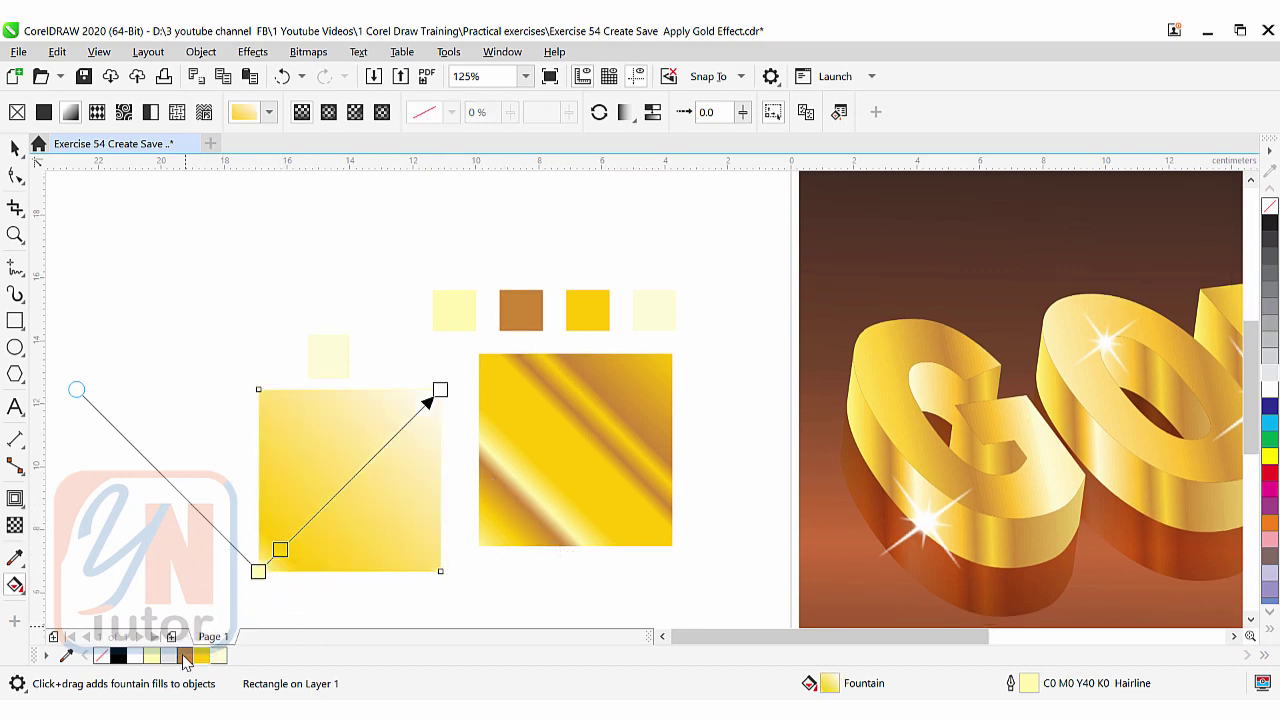
drag(184, 656, 295, 541)
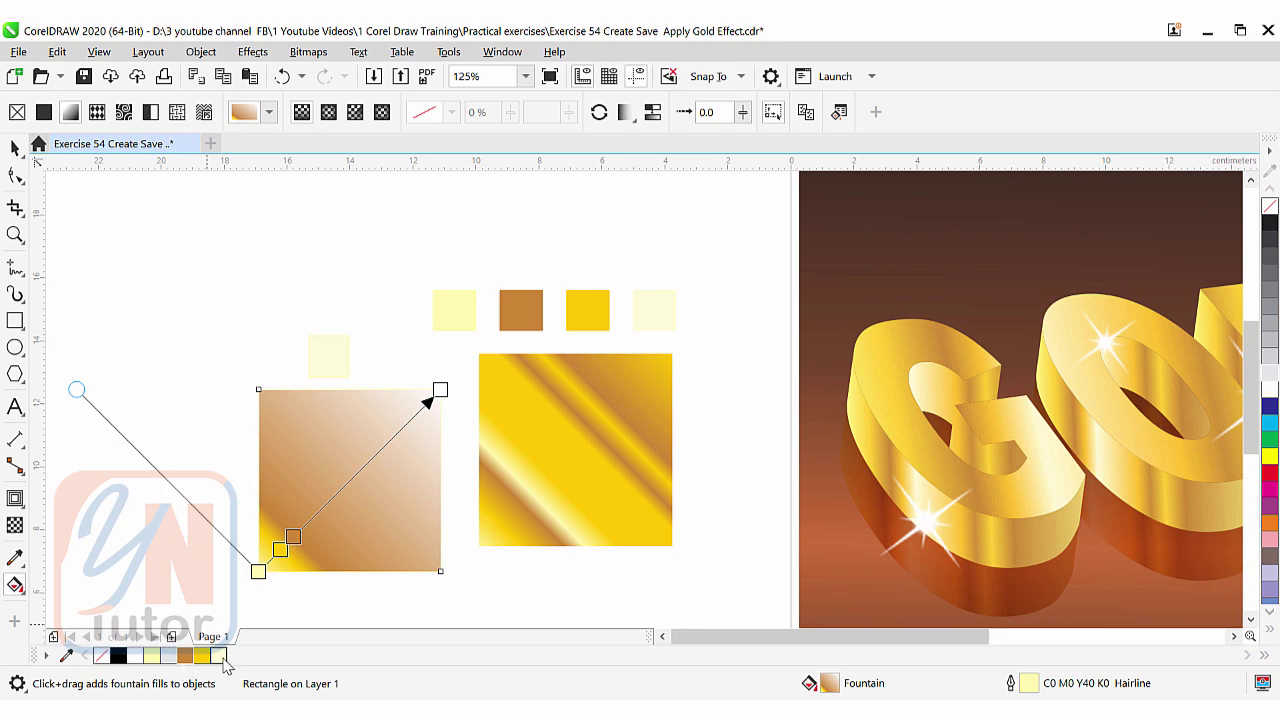
drag(222, 660, 305, 533)
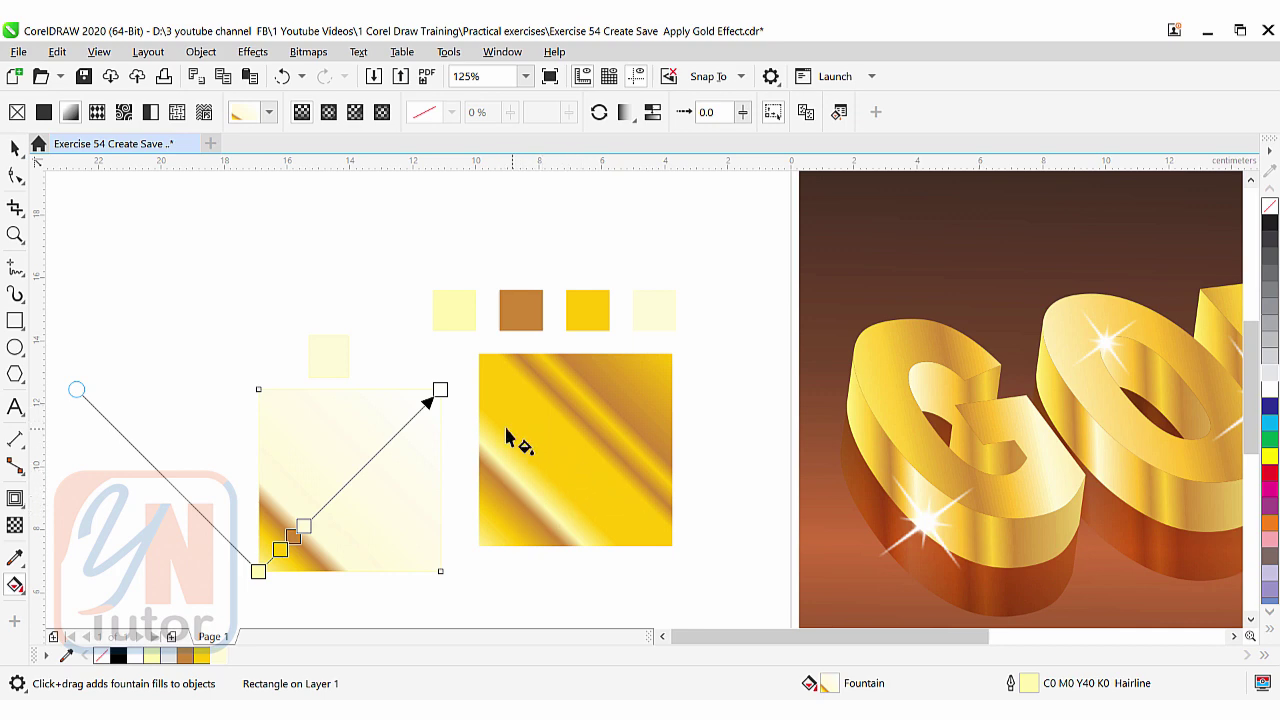
drag(201, 655, 356, 476)
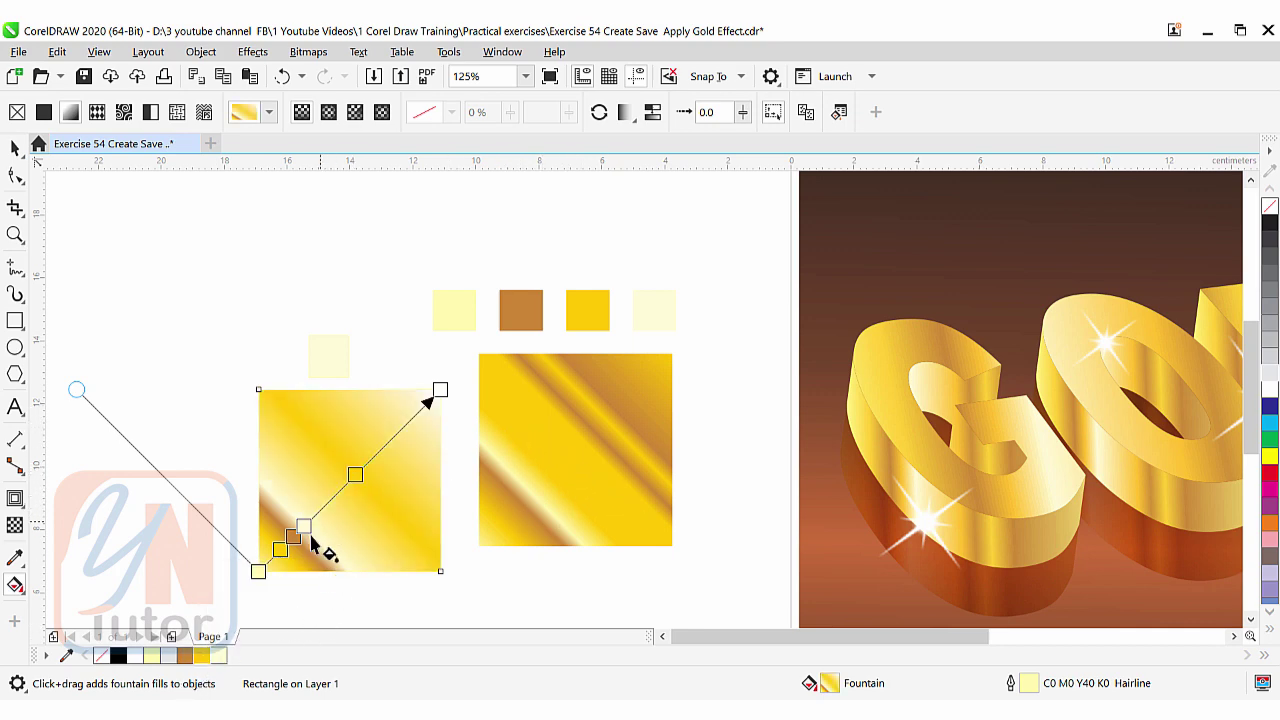
drag(186, 664, 360, 472)
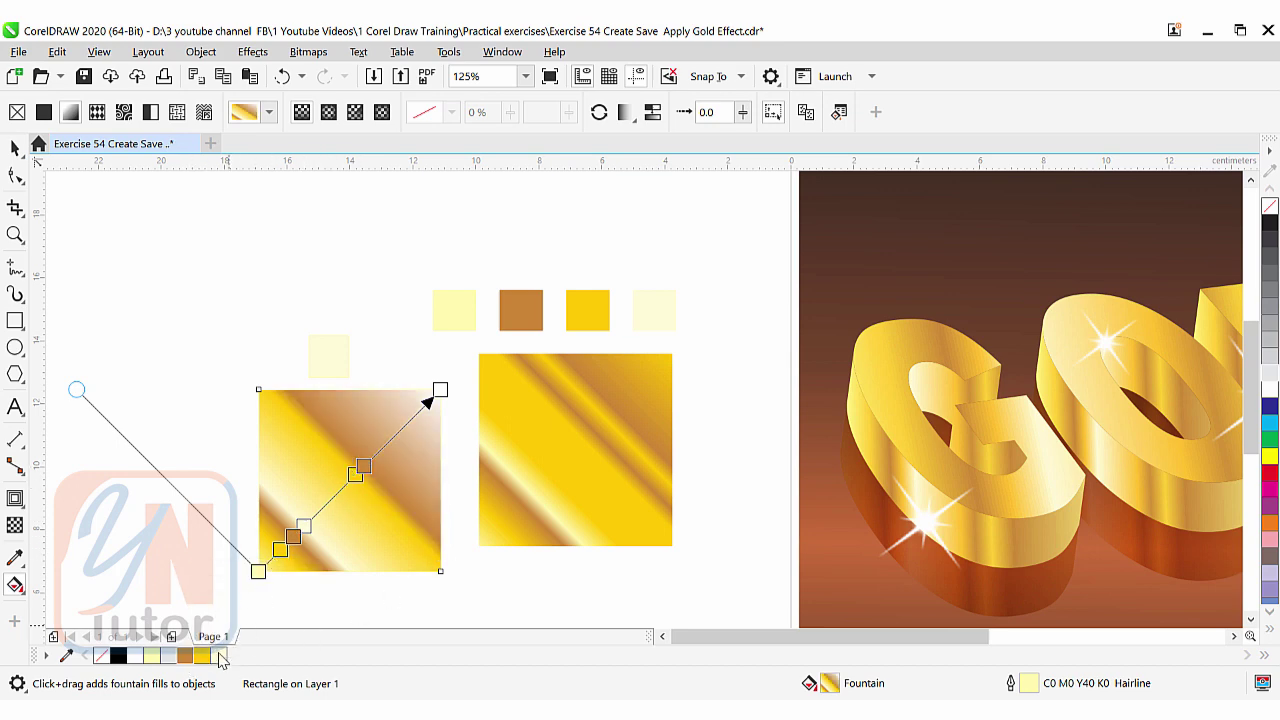
drag(202, 655, 376, 457)
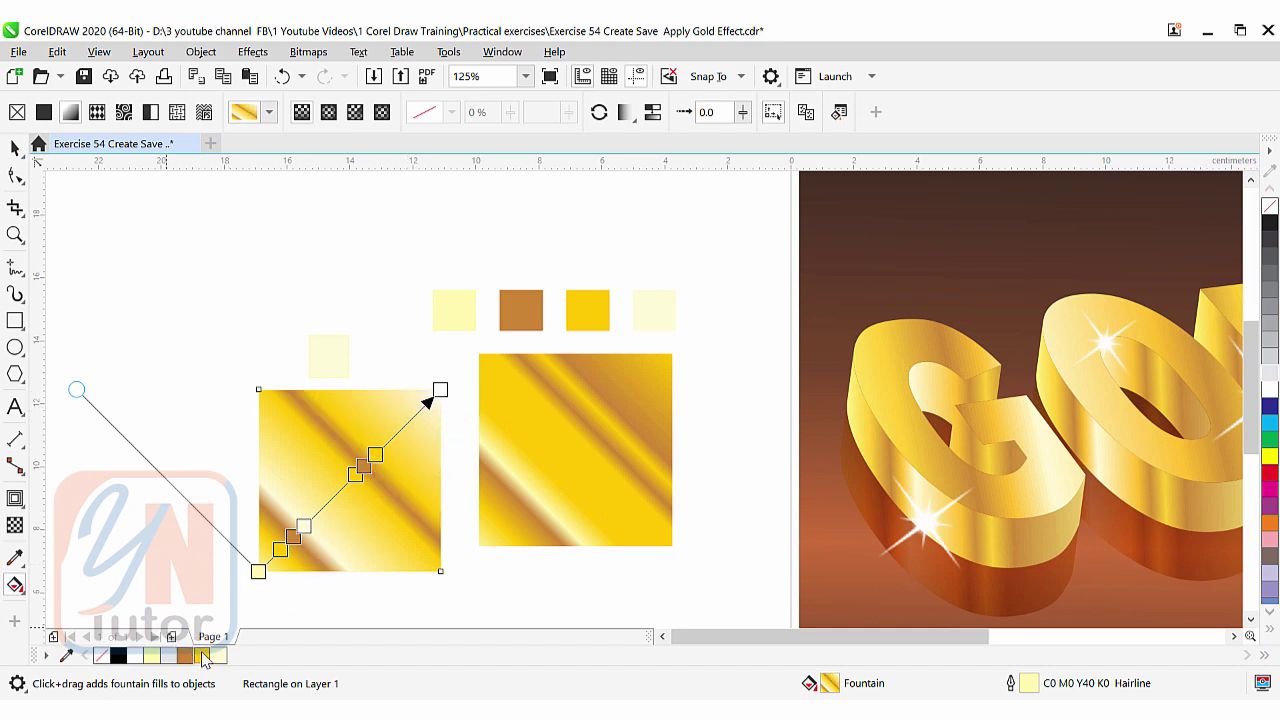
drag(201, 655, 440, 393)
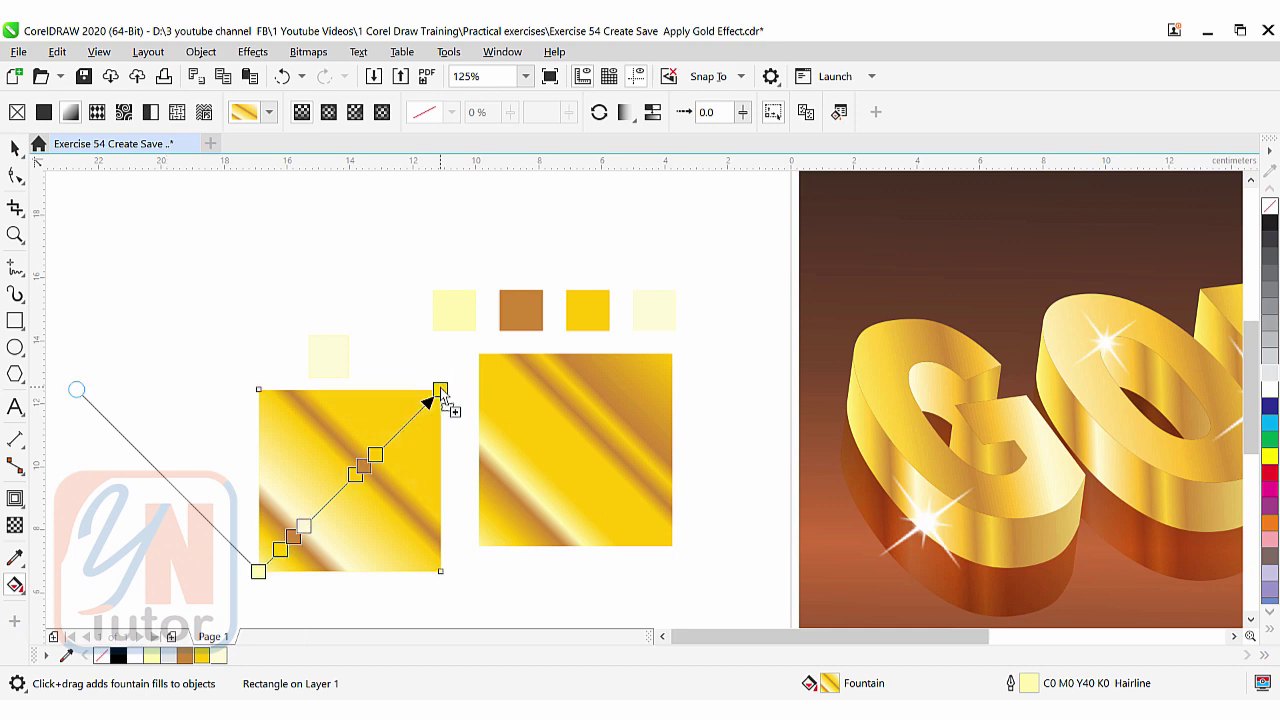
click(381, 453)
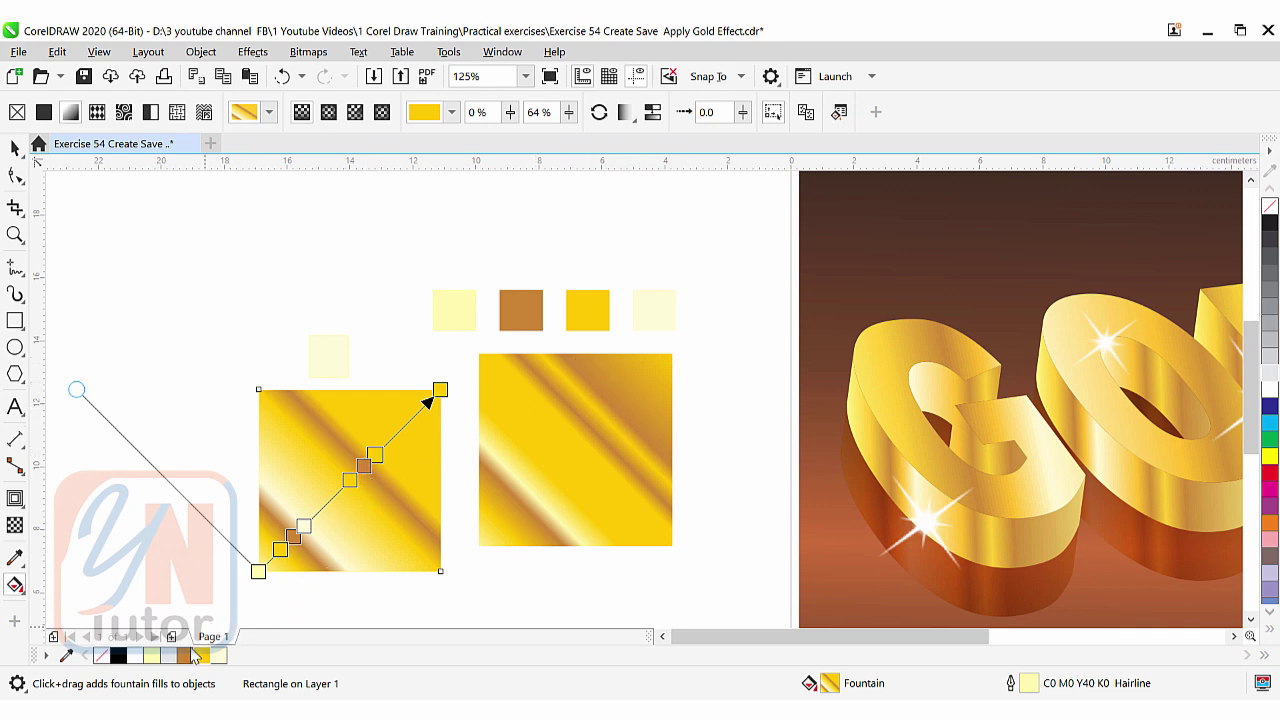
drag(190, 665, 384, 447)
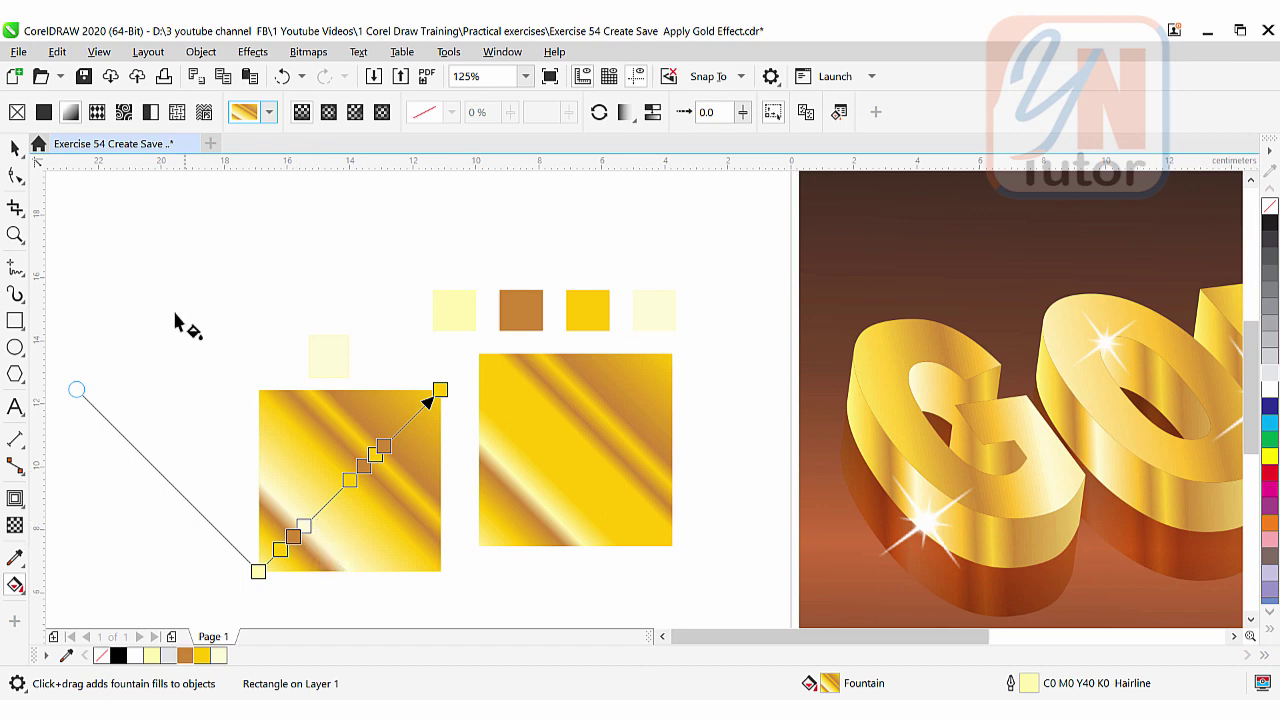
Save the square's gold gradient as a custom fountain fill named Gold.
click(15, 150)
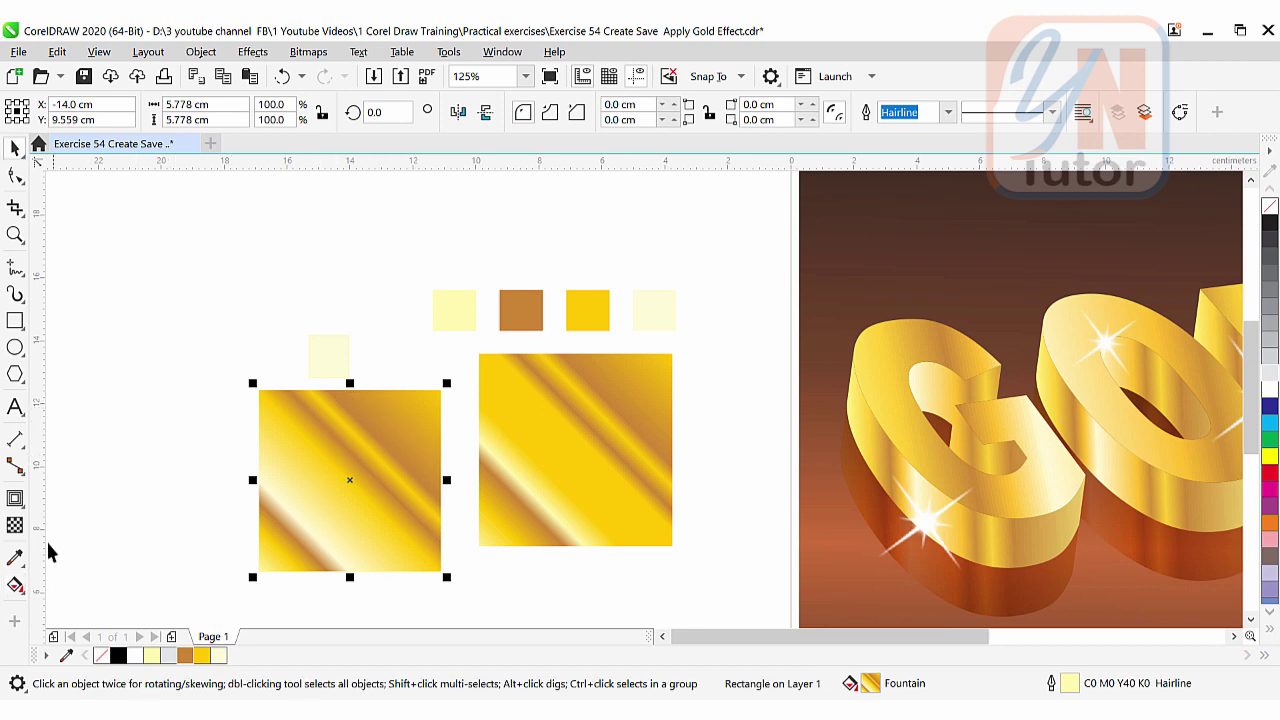
click(15, 586)
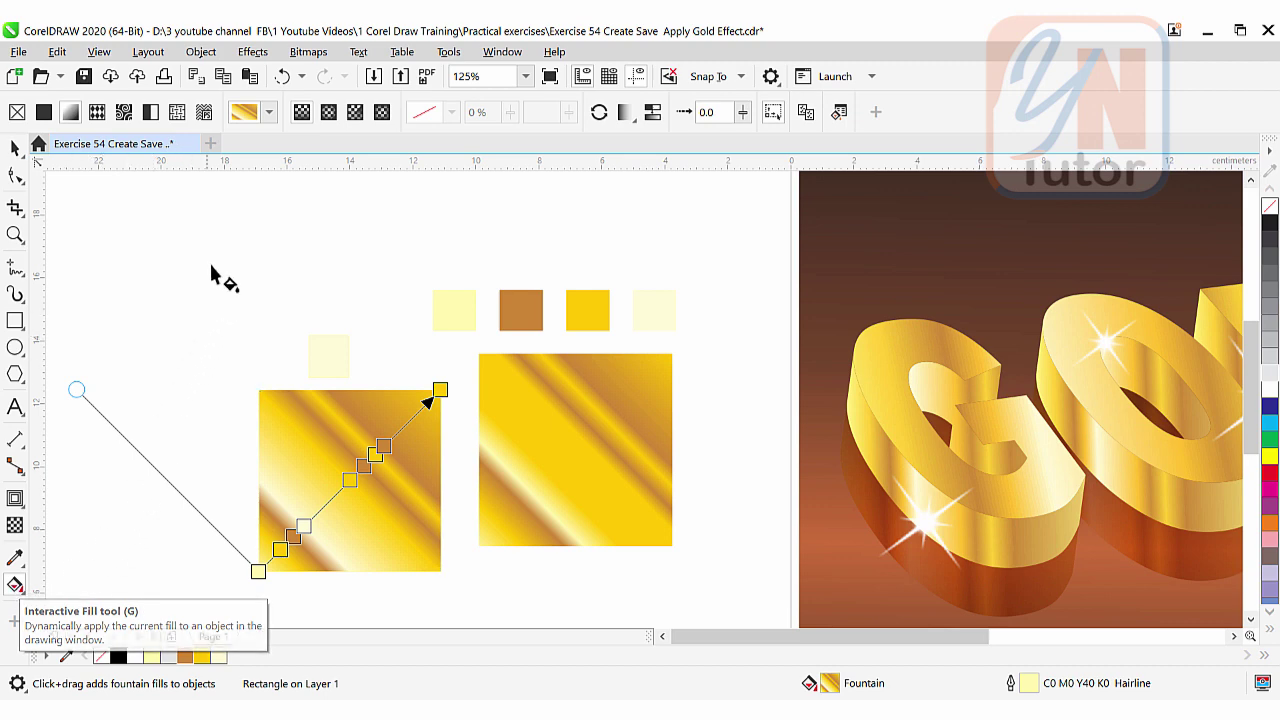
click(271, 114)
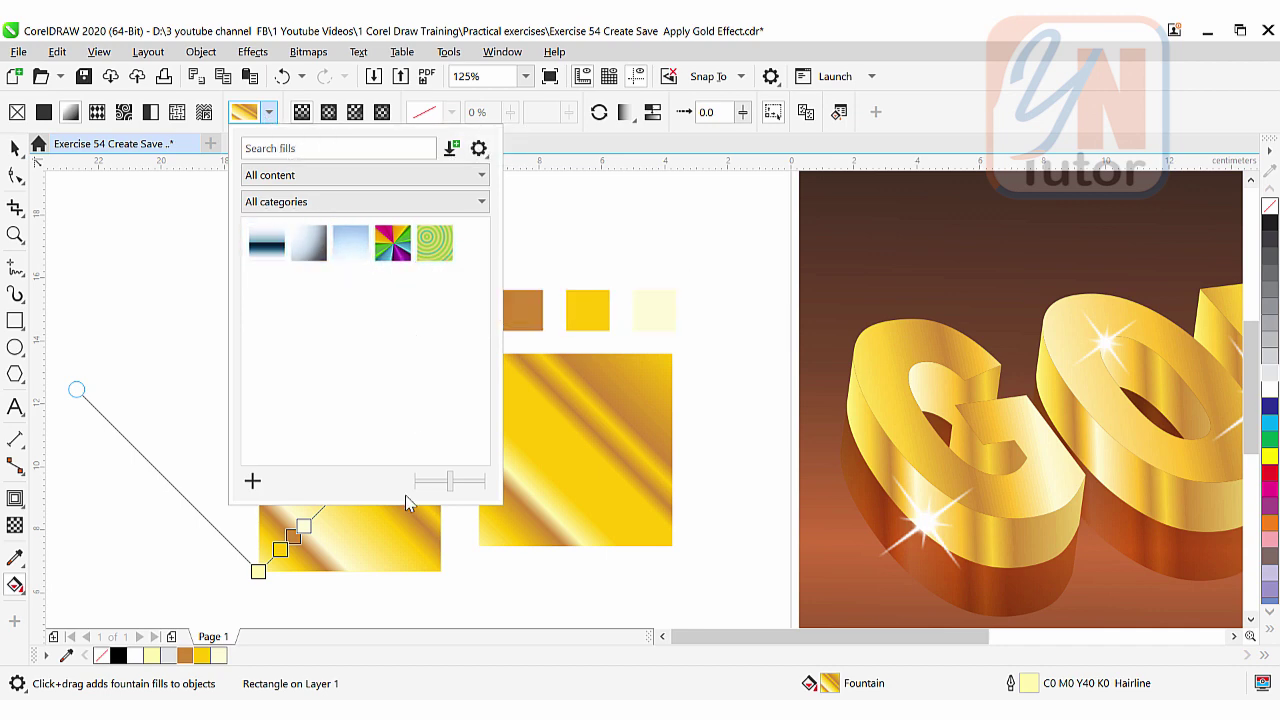
click(252, 480)
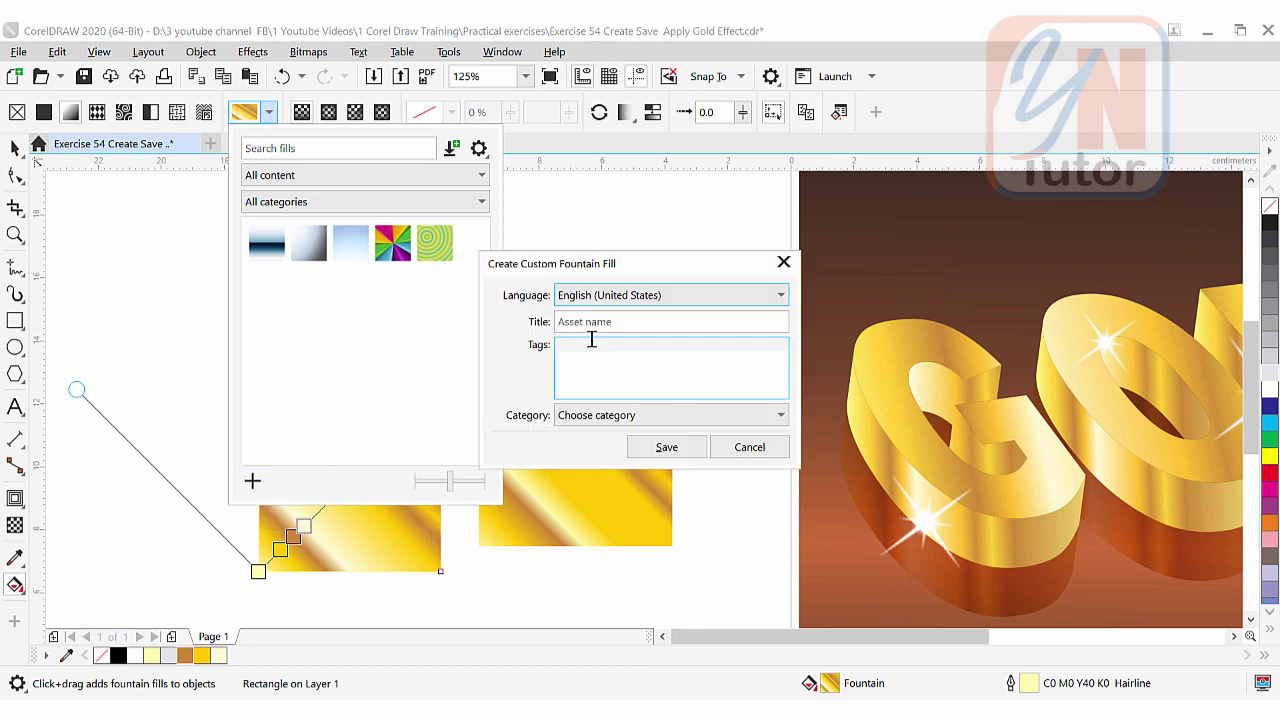
drag(622, 263, 700, 237)
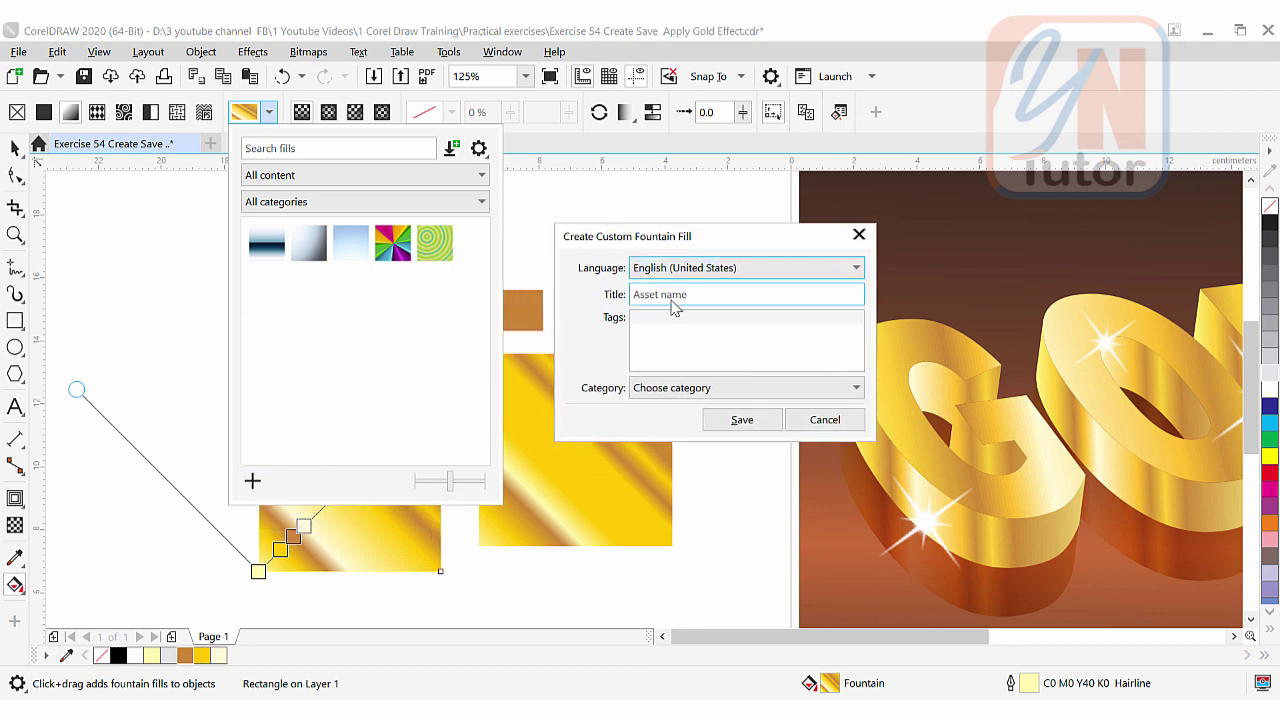
click(676, 294)
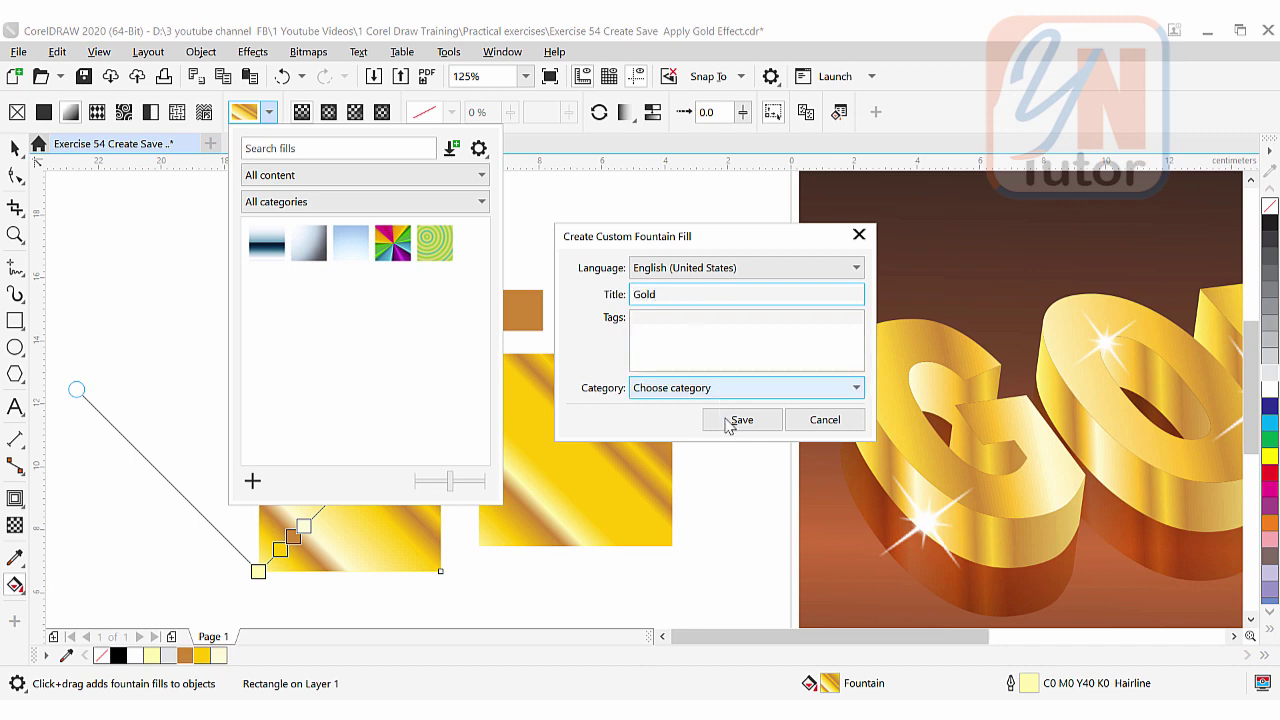
click(742, 420)
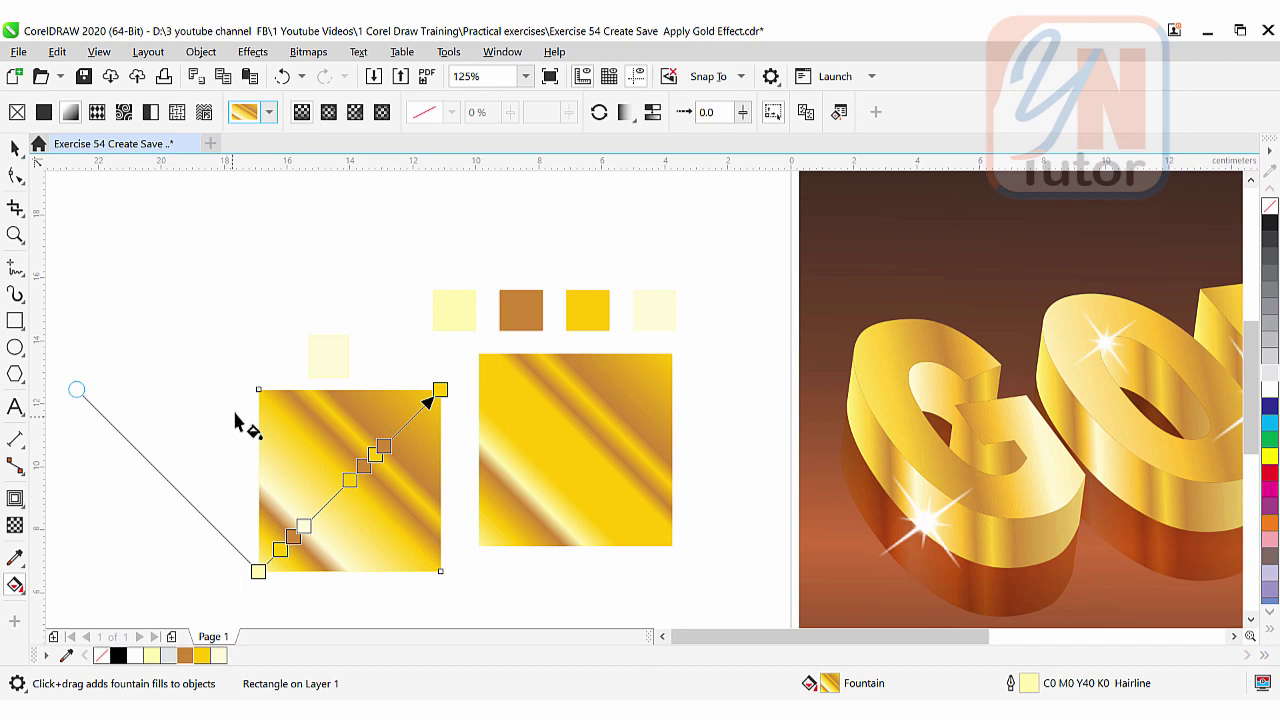
Move the finished gold sample artwork off the page to the right.
scroll(441, 490, down, 2)
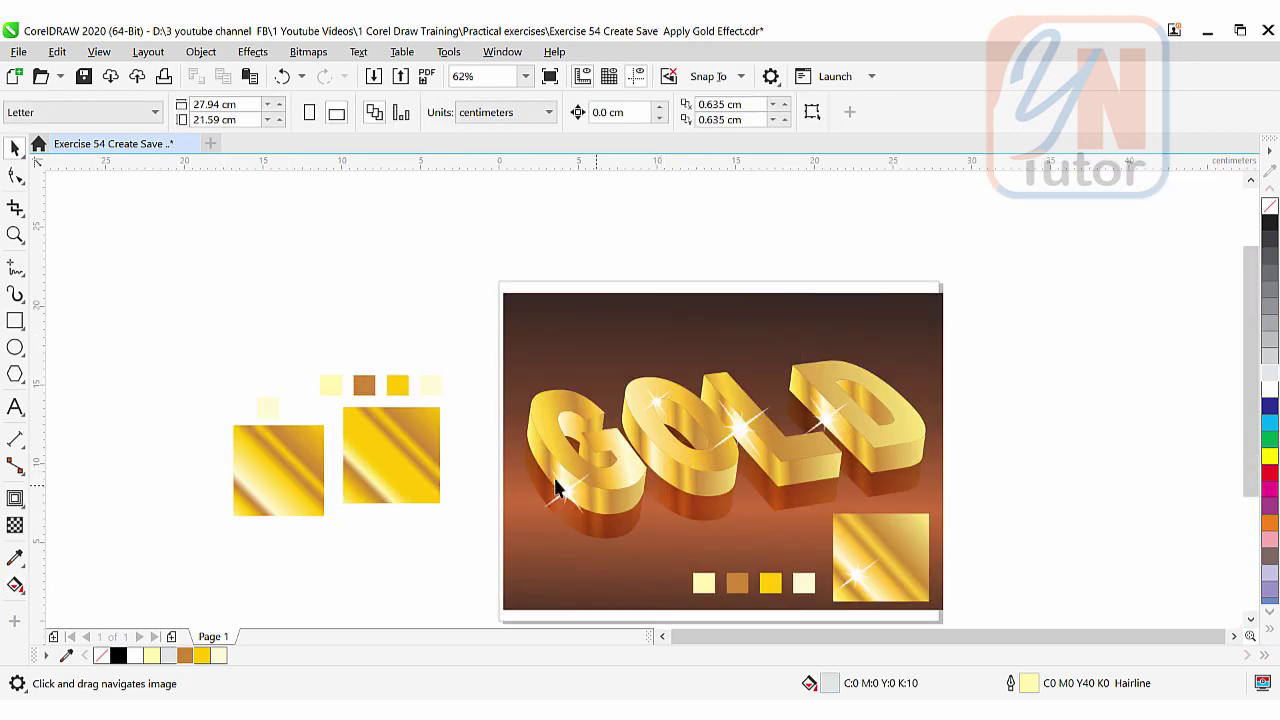
drag(467, 274, 973, 615)
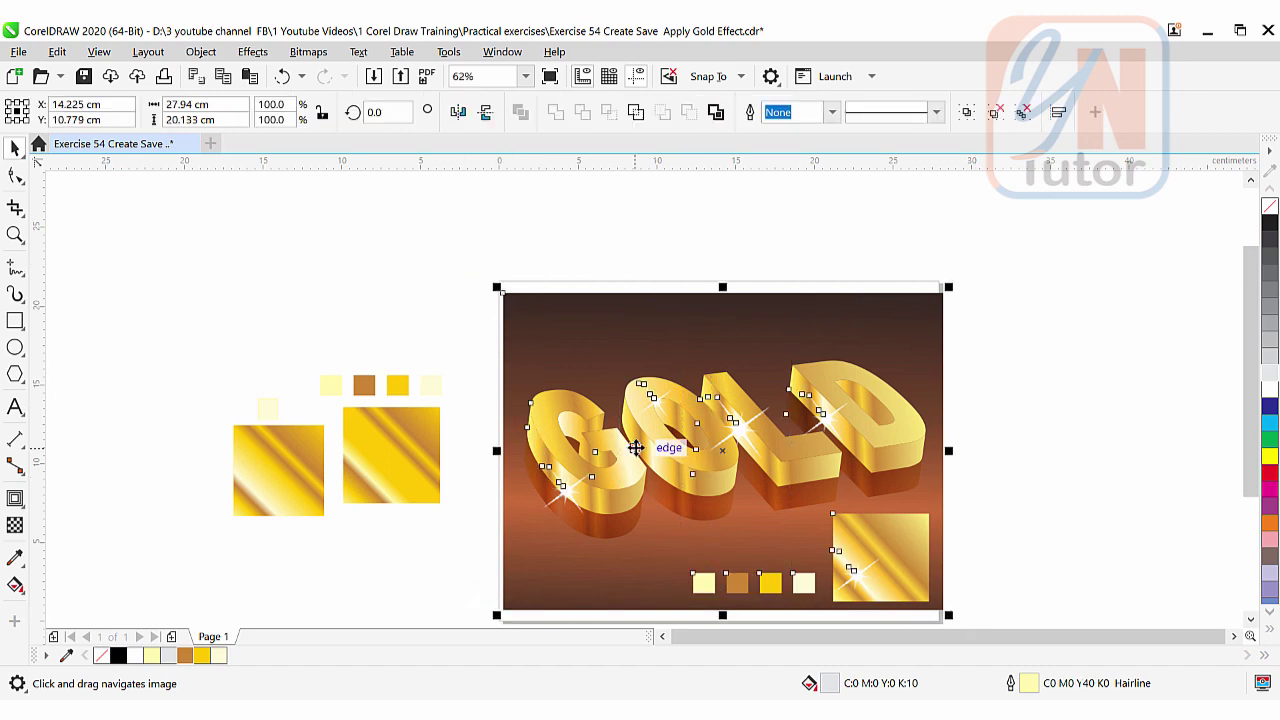
drag(648, 452, 1102, 440)
click(648, 444)
Add black Arial Black GOLD text on the page and widen its letter spacing.
click(18, 409)
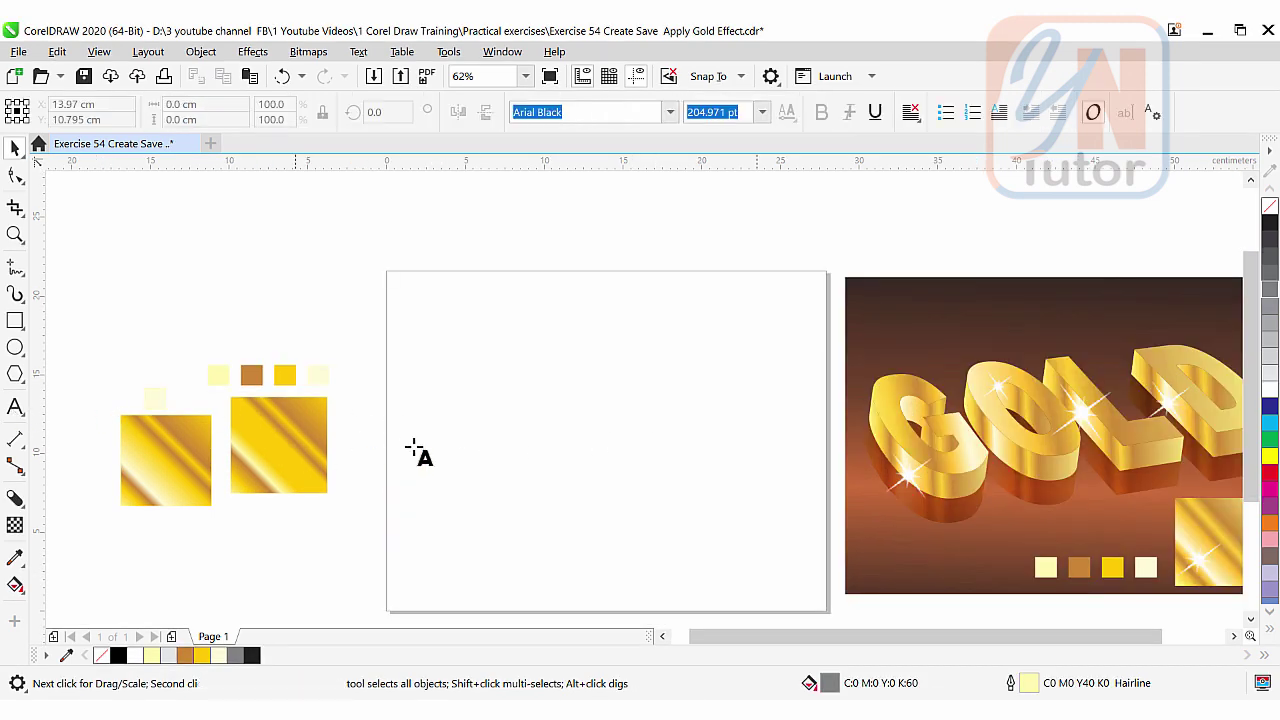
click(446, 404)
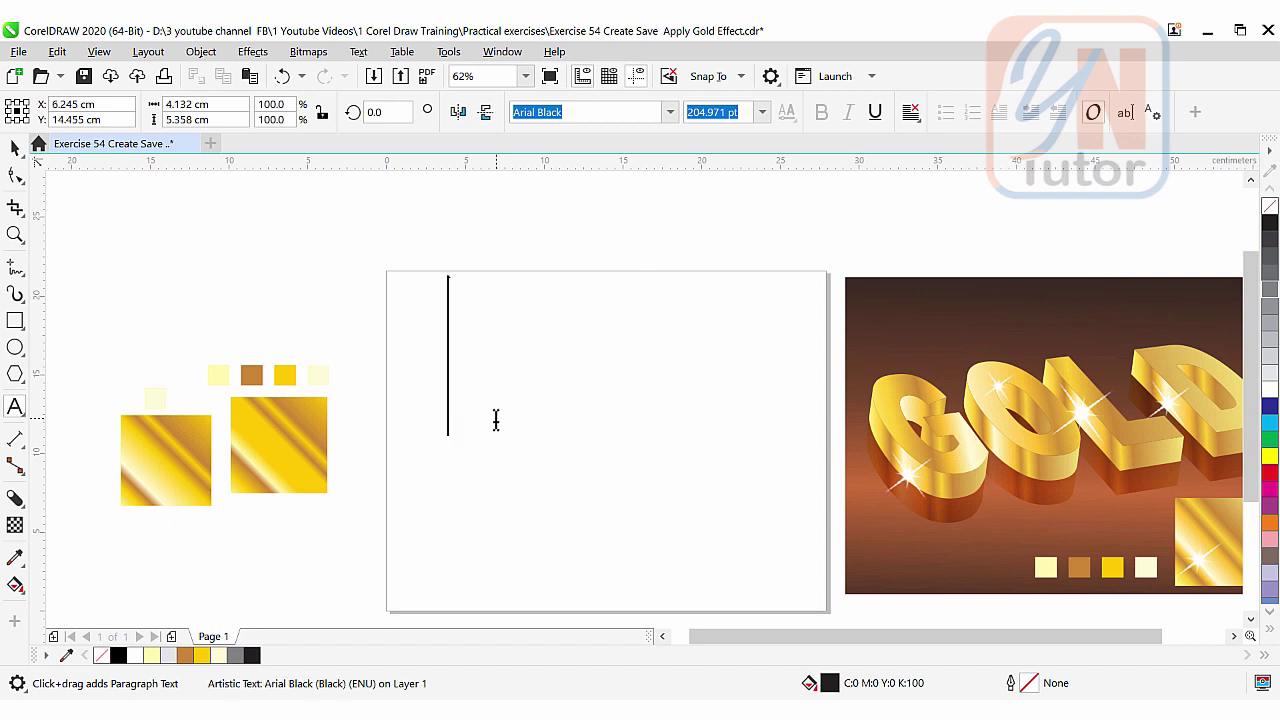
text(GOLD)
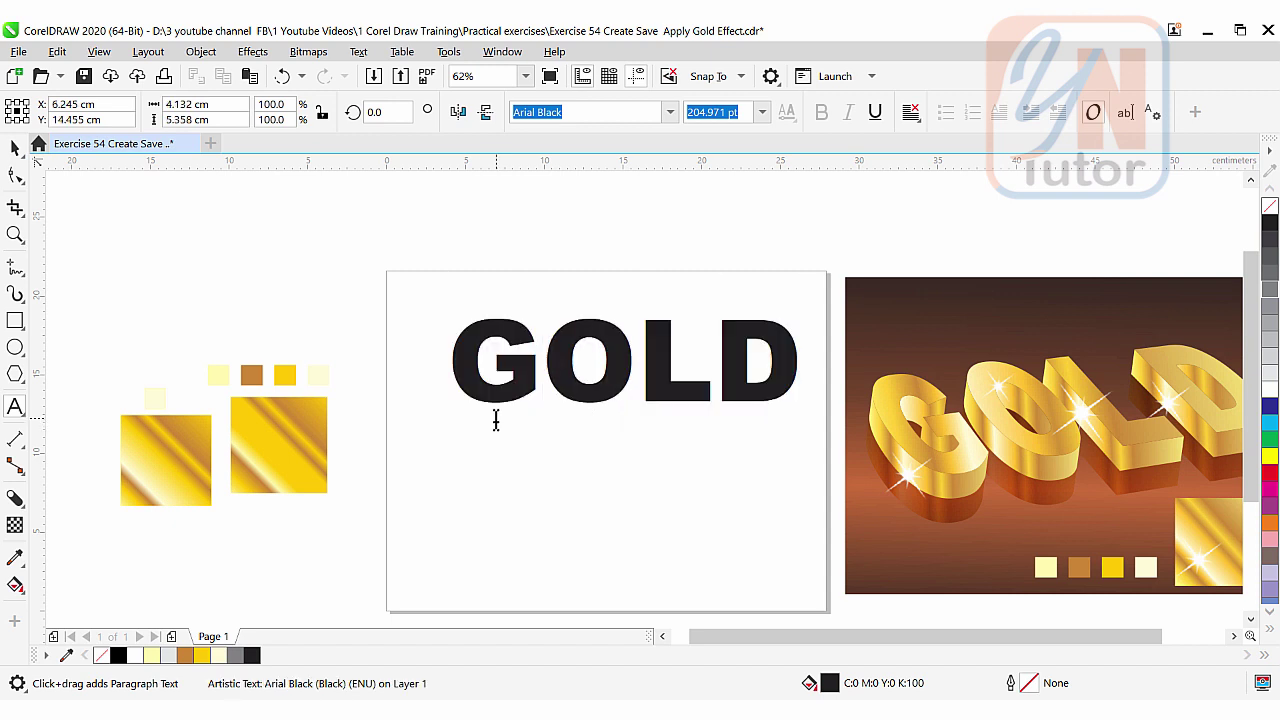
click(15, 147)
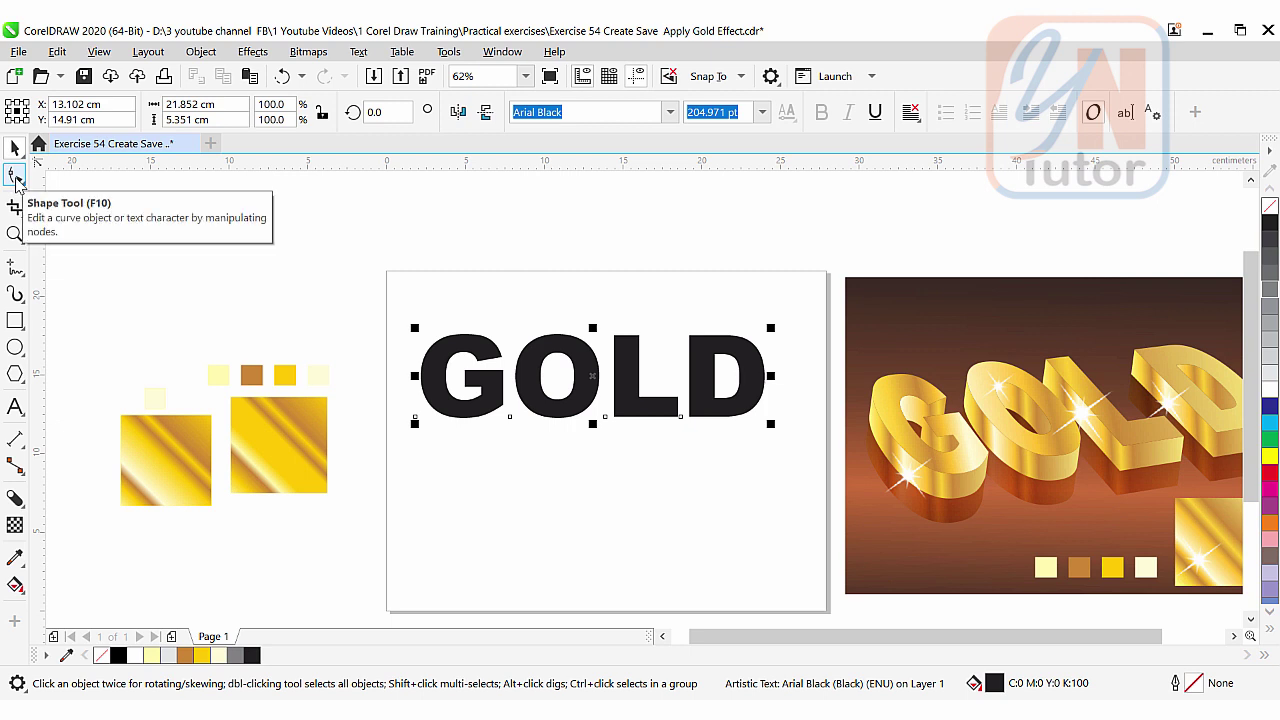
click(15, 176)
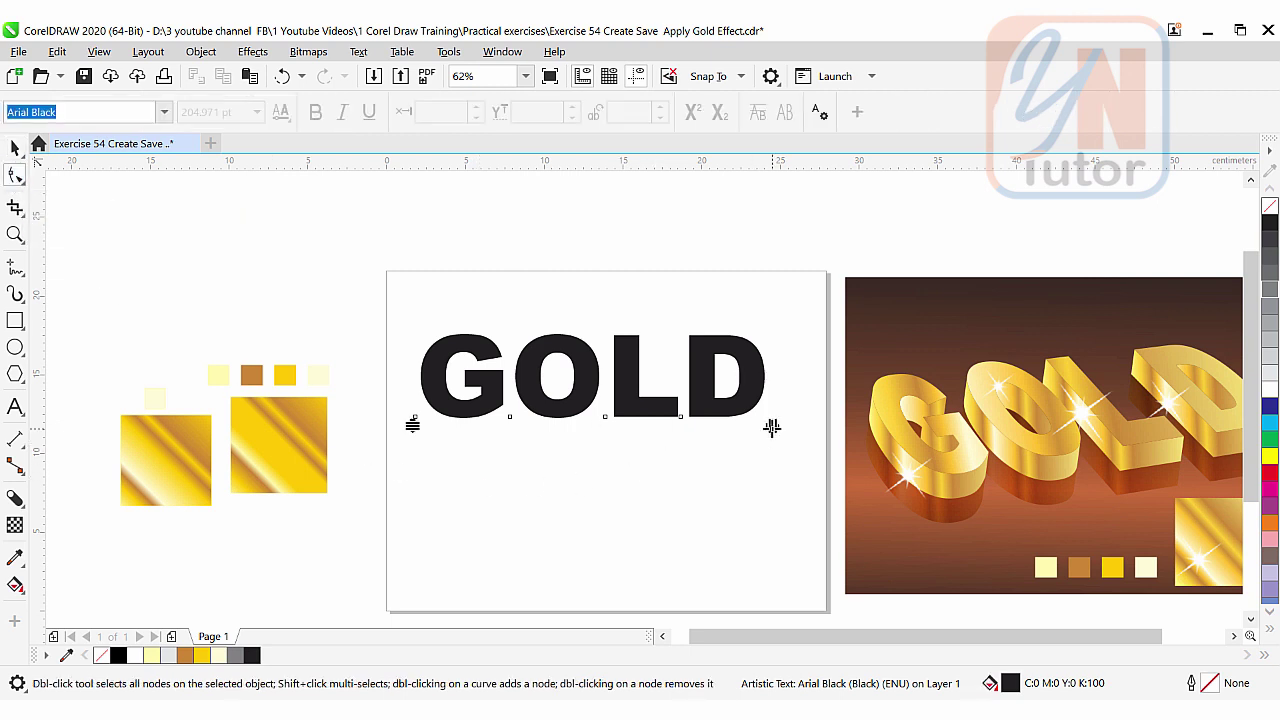
drag(771, 427, 830, 476)
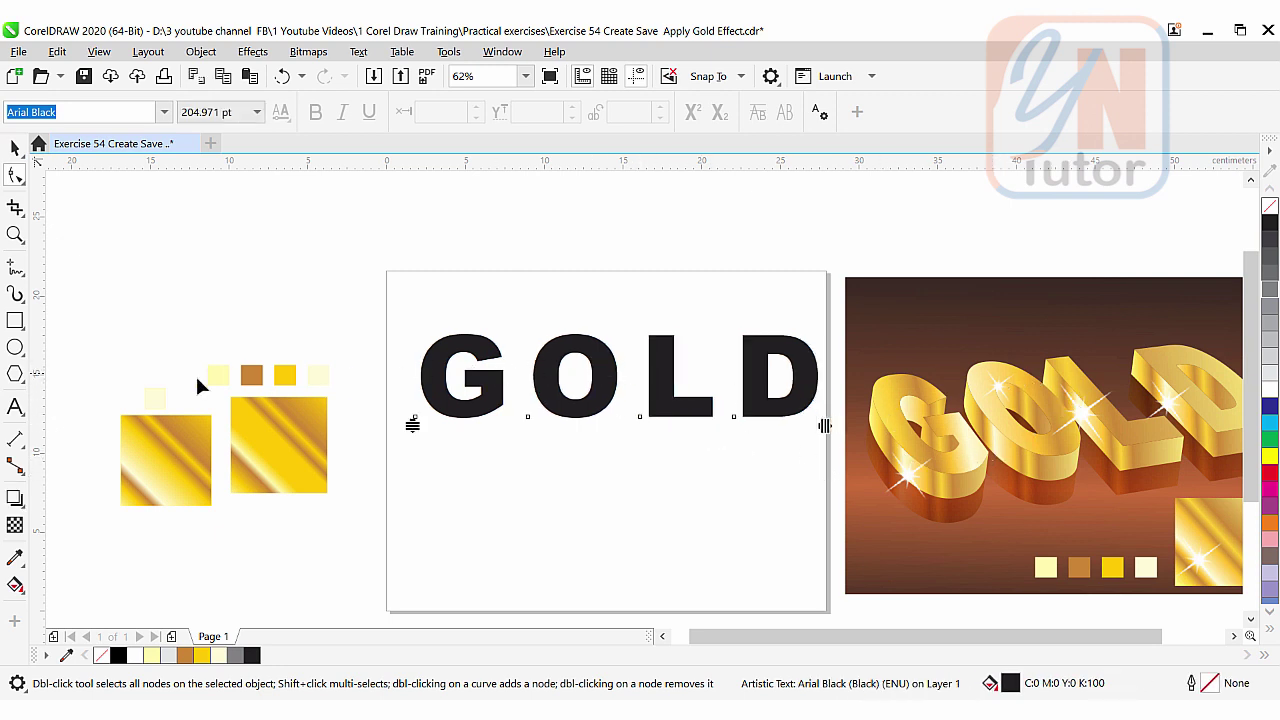
Apply an envelope to GOLD and convert all its segments to straight lines.
click(22, 504)
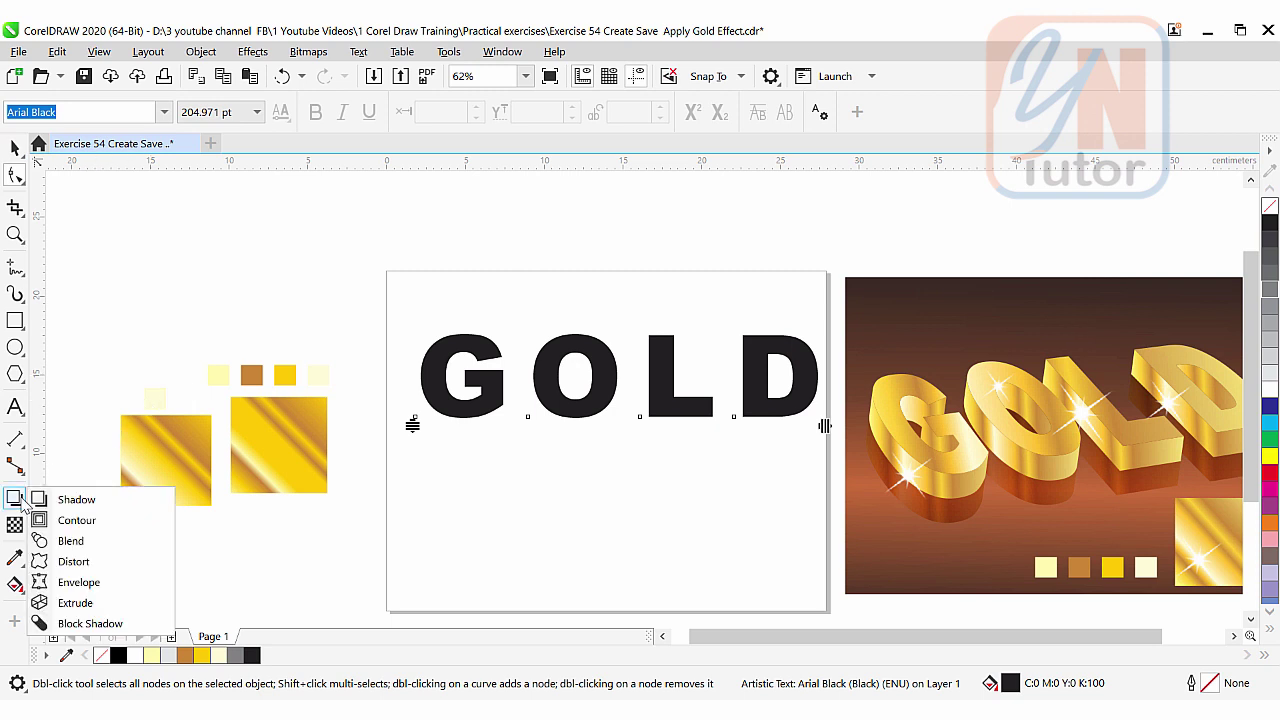
click(80, 583)
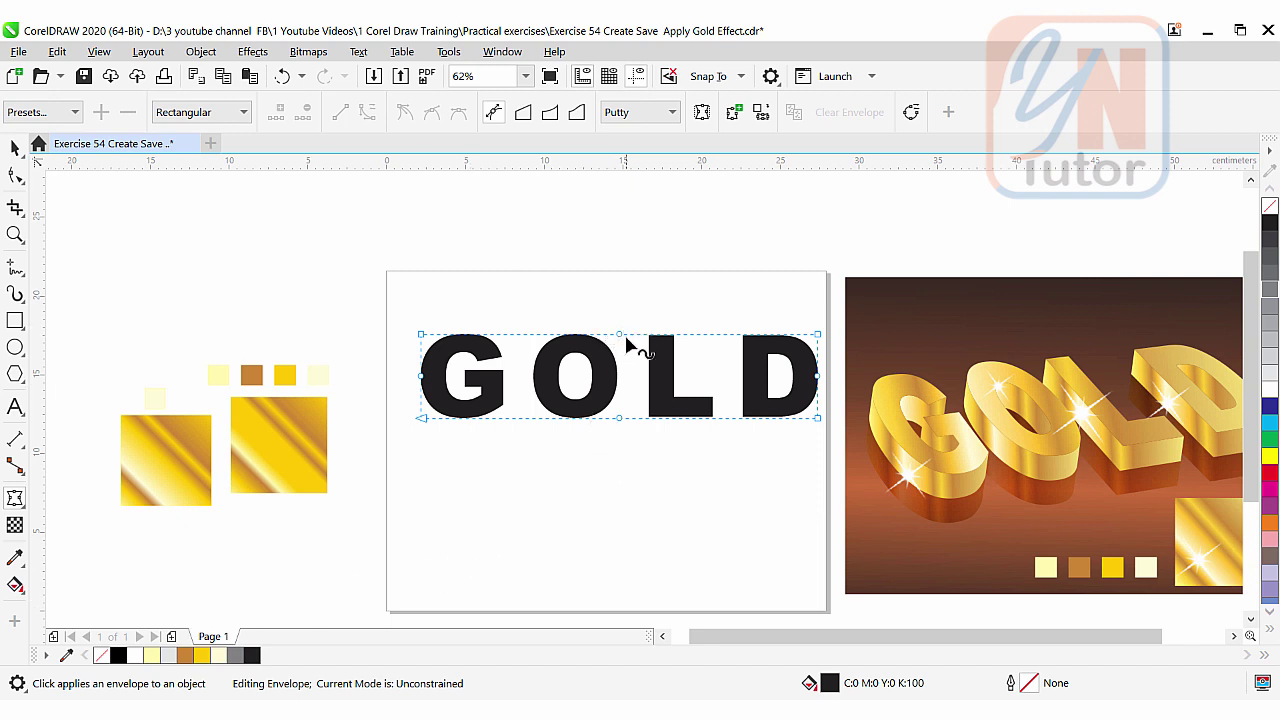
drag(596, 296, 640, 472)
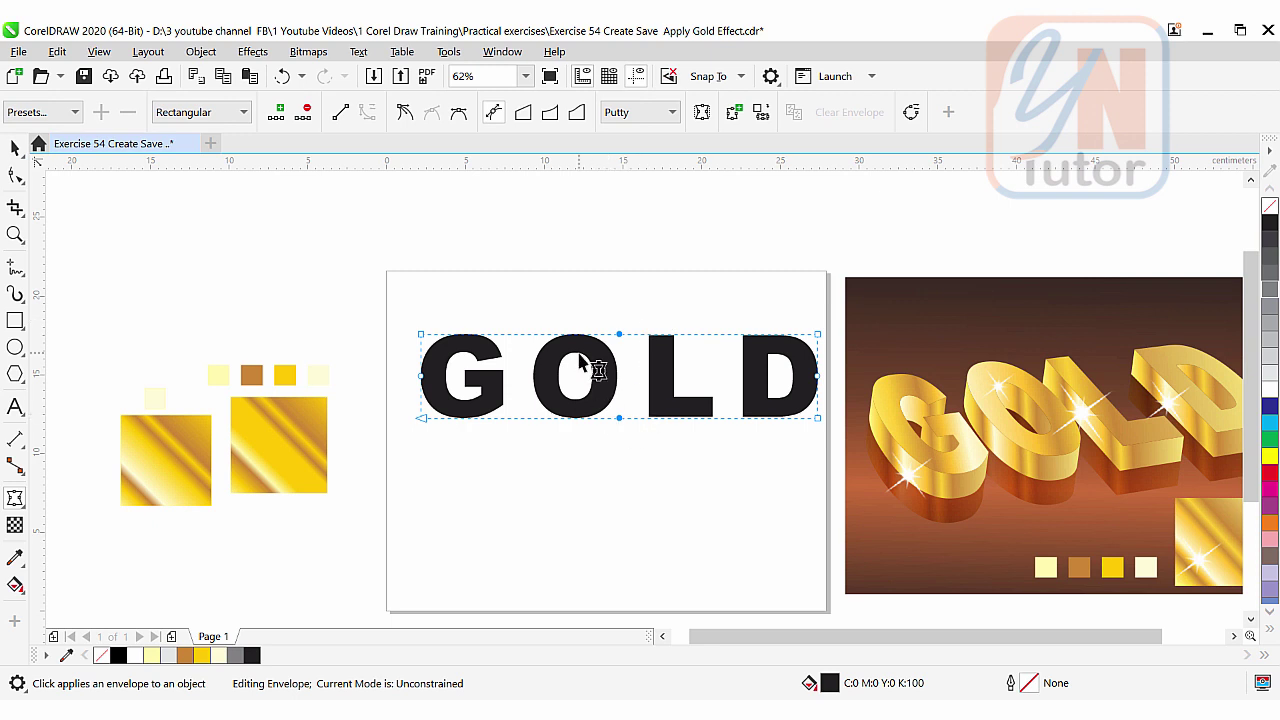
drag(380, 365, 828, 388)
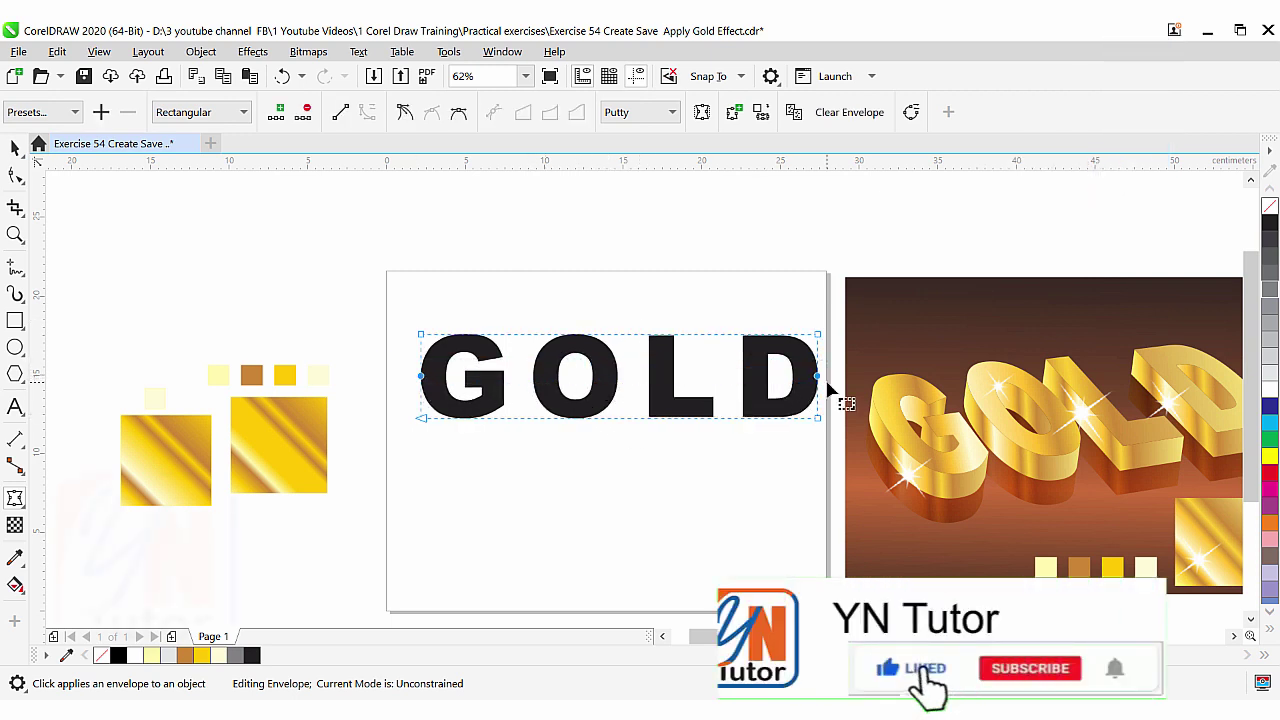
drag(378, 290, 857, 451)
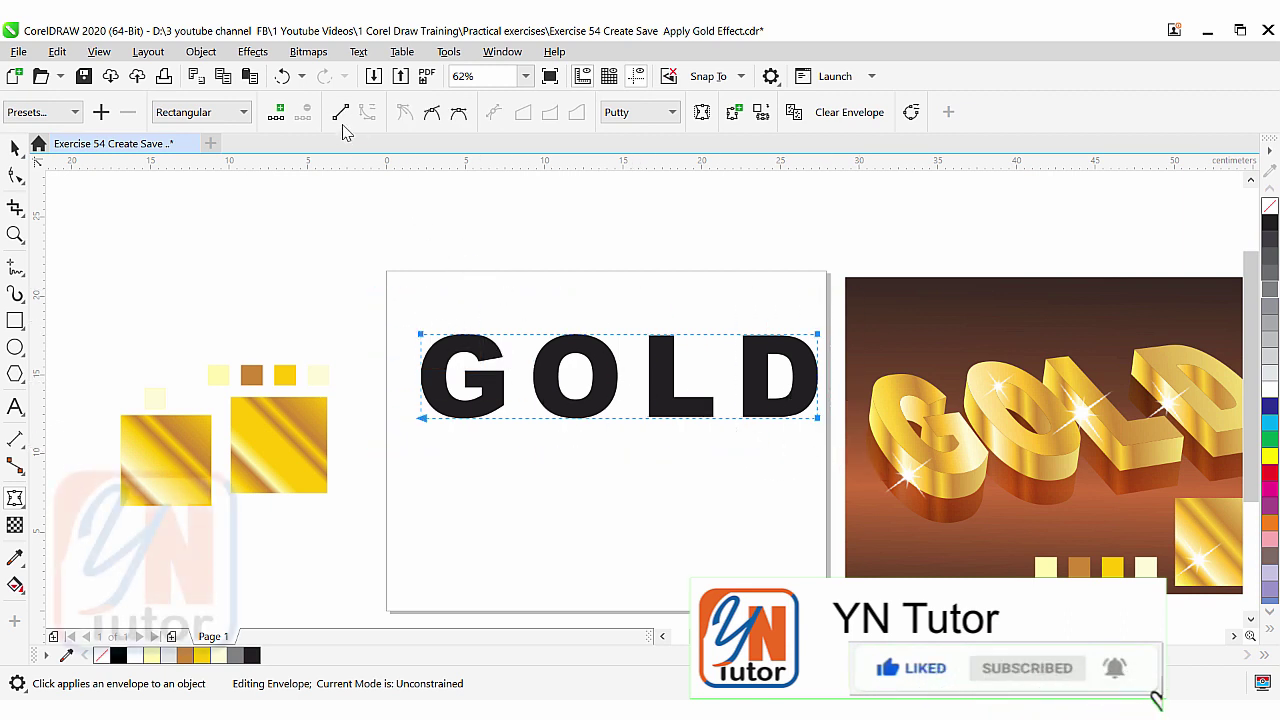
click(341, 118)
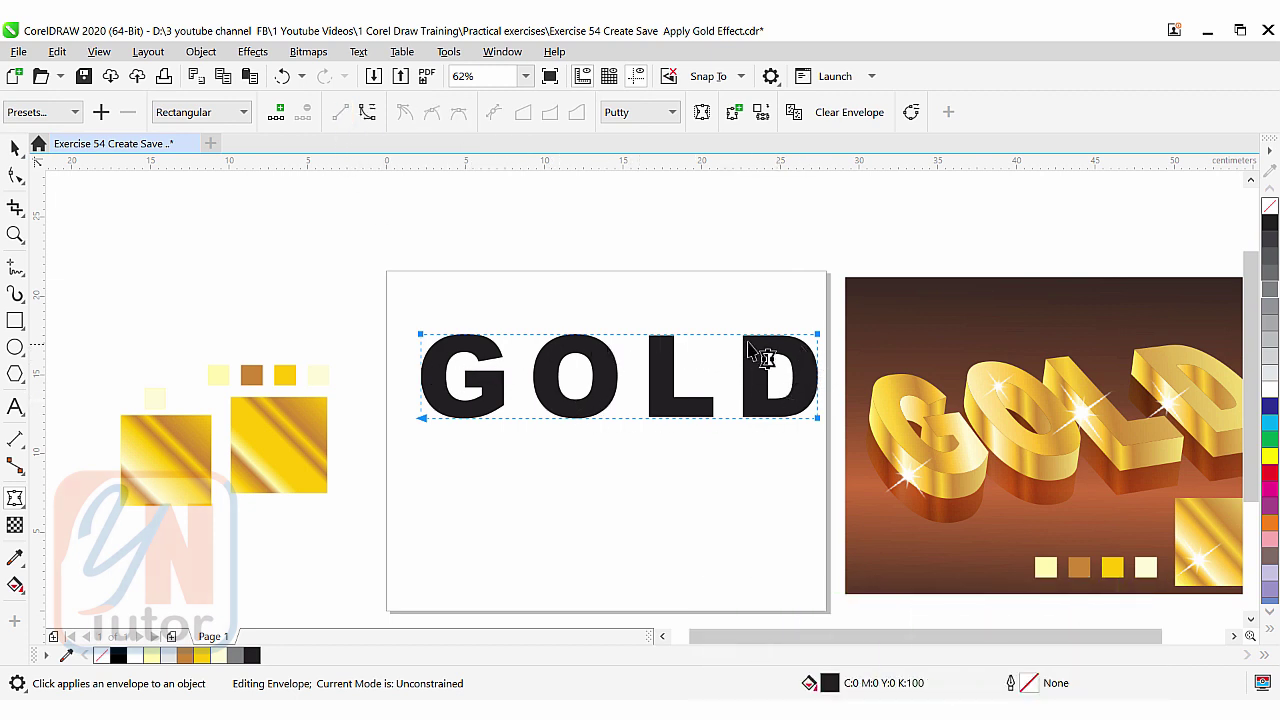
click(248, 238)
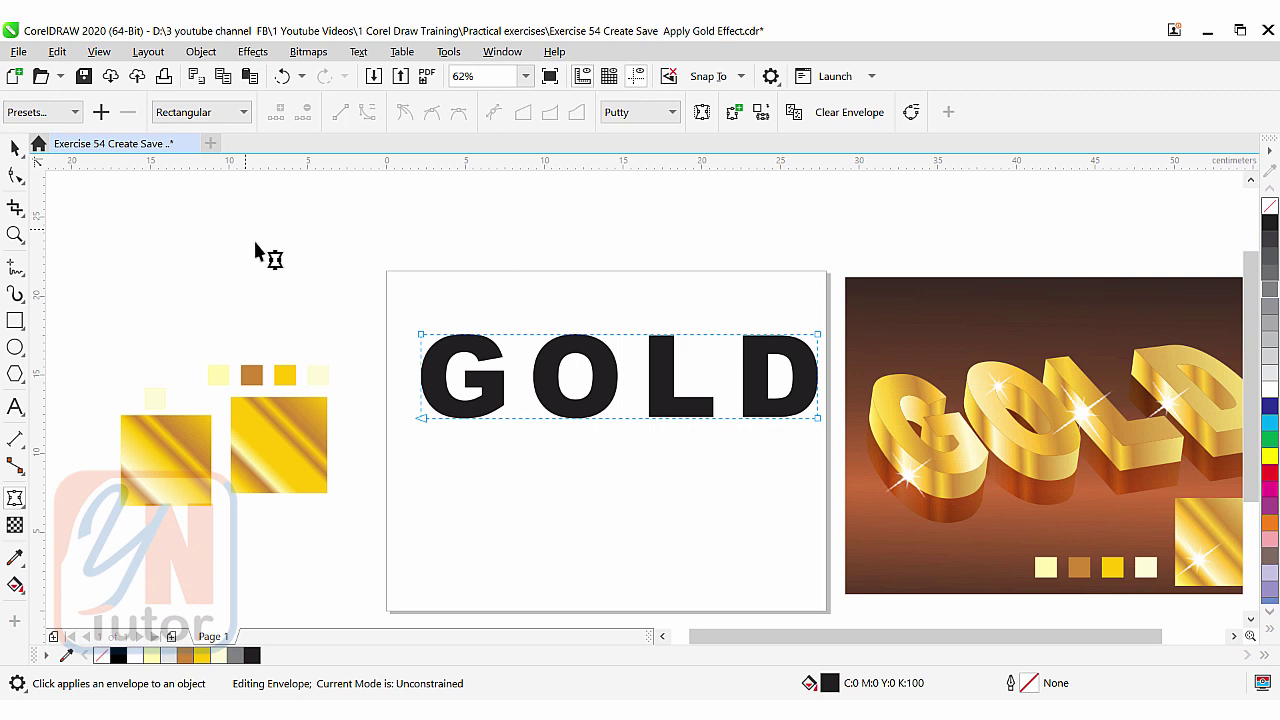
Drag the envelope's corner nodes so GOLD slants upward to the right.
click(818, 336)
drag(818, 336, 785, 275)
drag(421, 420, 470, 465)
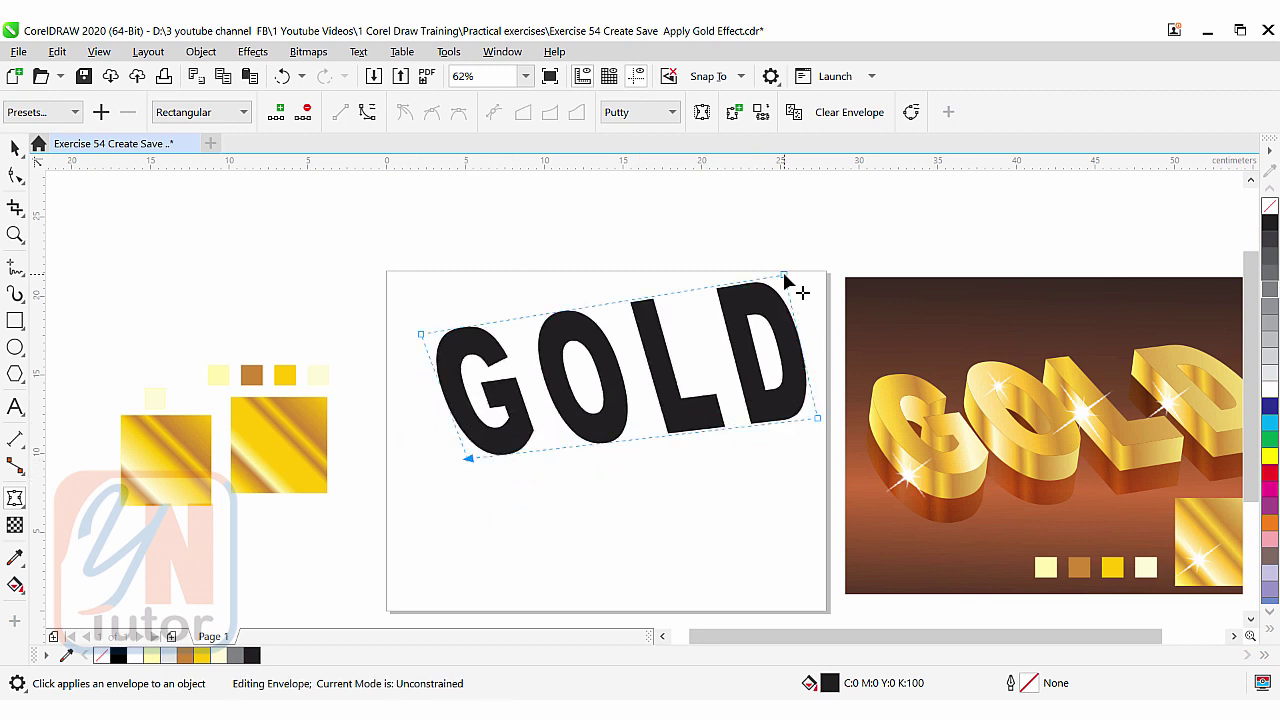
drag(785, 278, 762, 326)
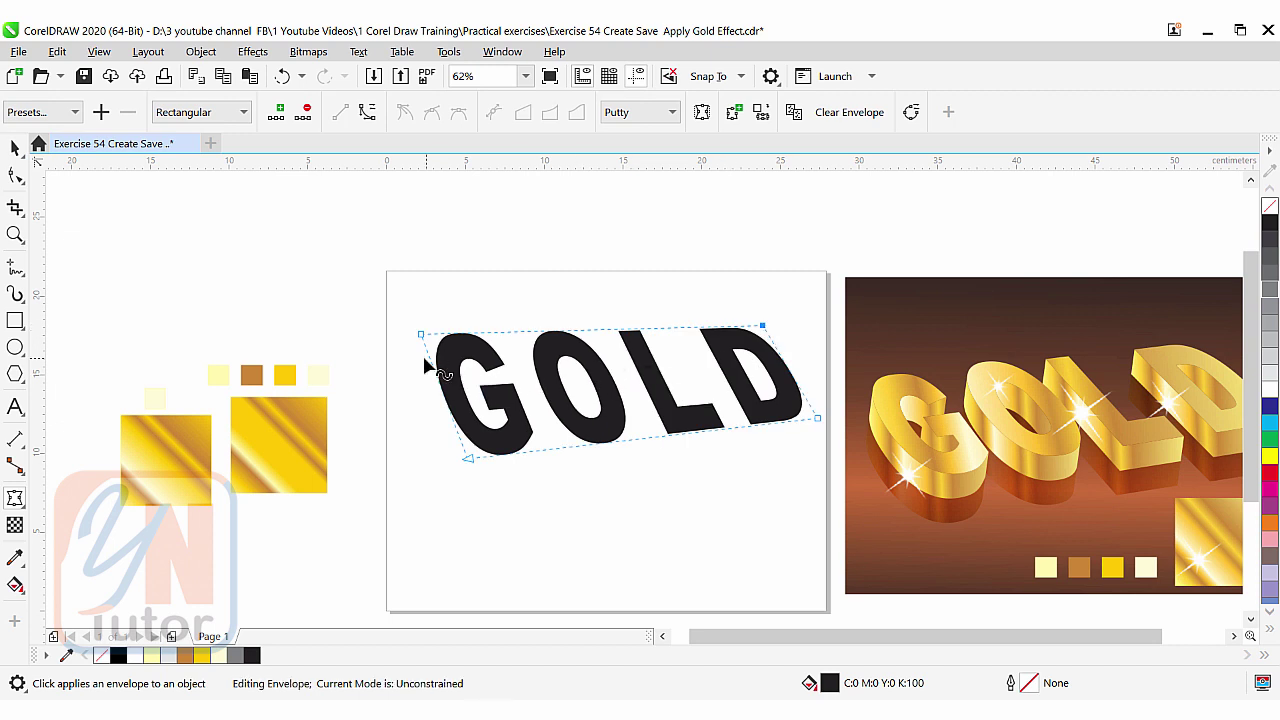
drag(420, 335, 418, 357)
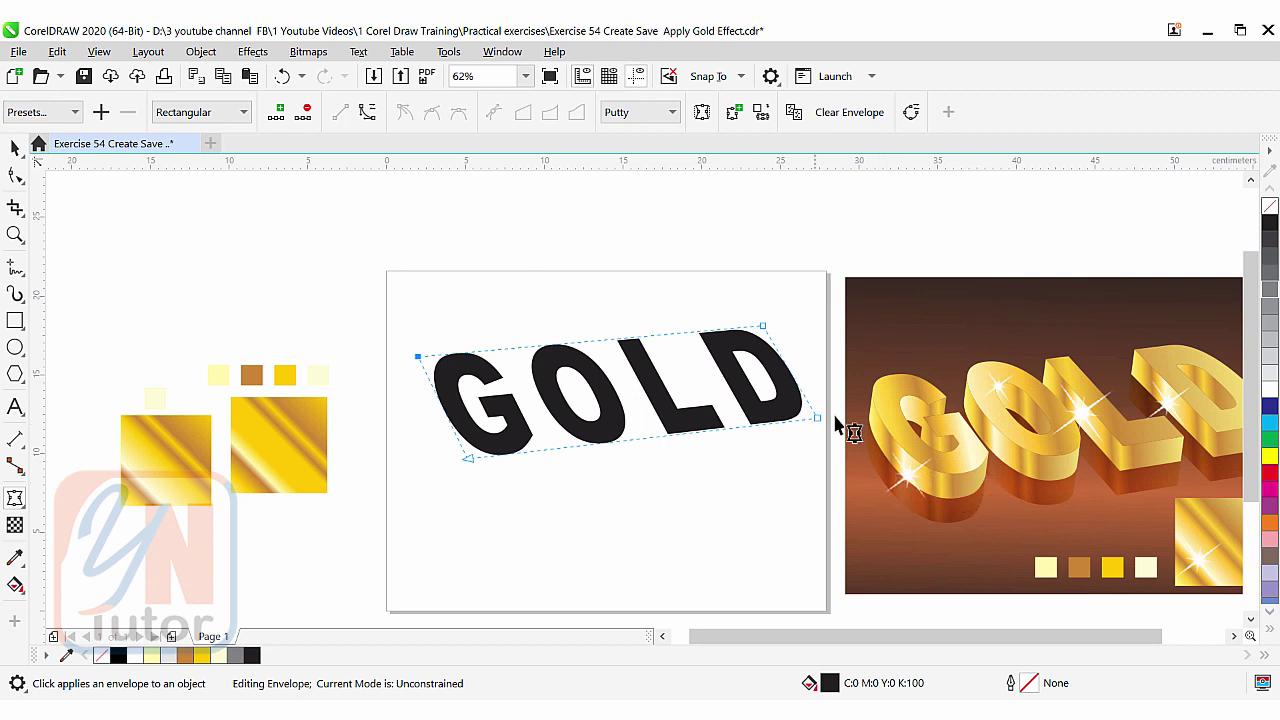
Fill GOLD with 60% grey and extrude a dark block shadow downward from it.
click(1270, 292)
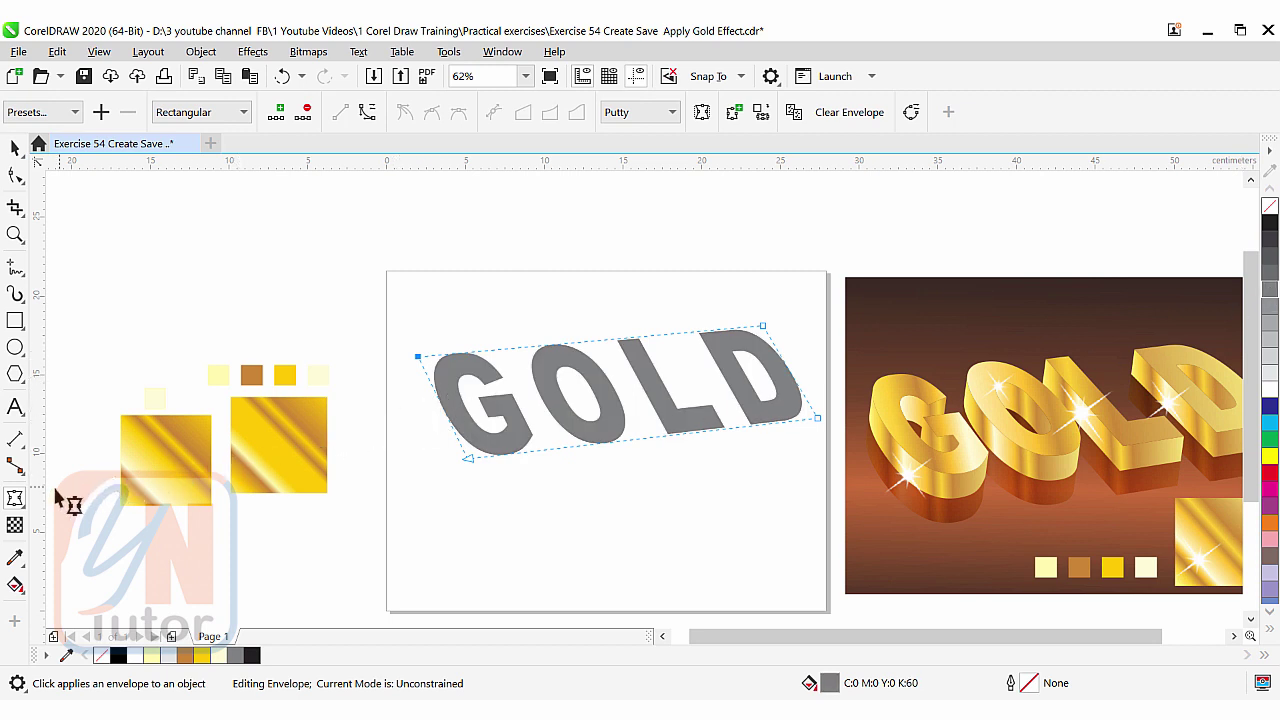
click(15, 500)
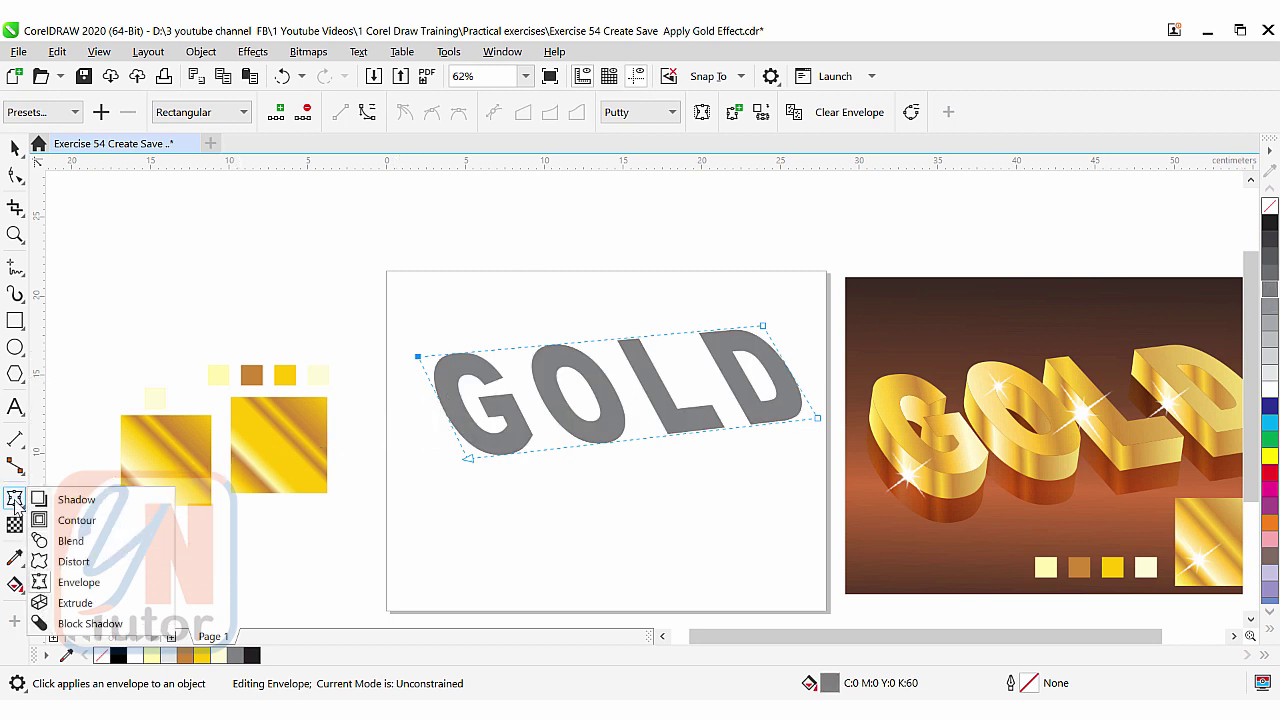
click(96, 626)
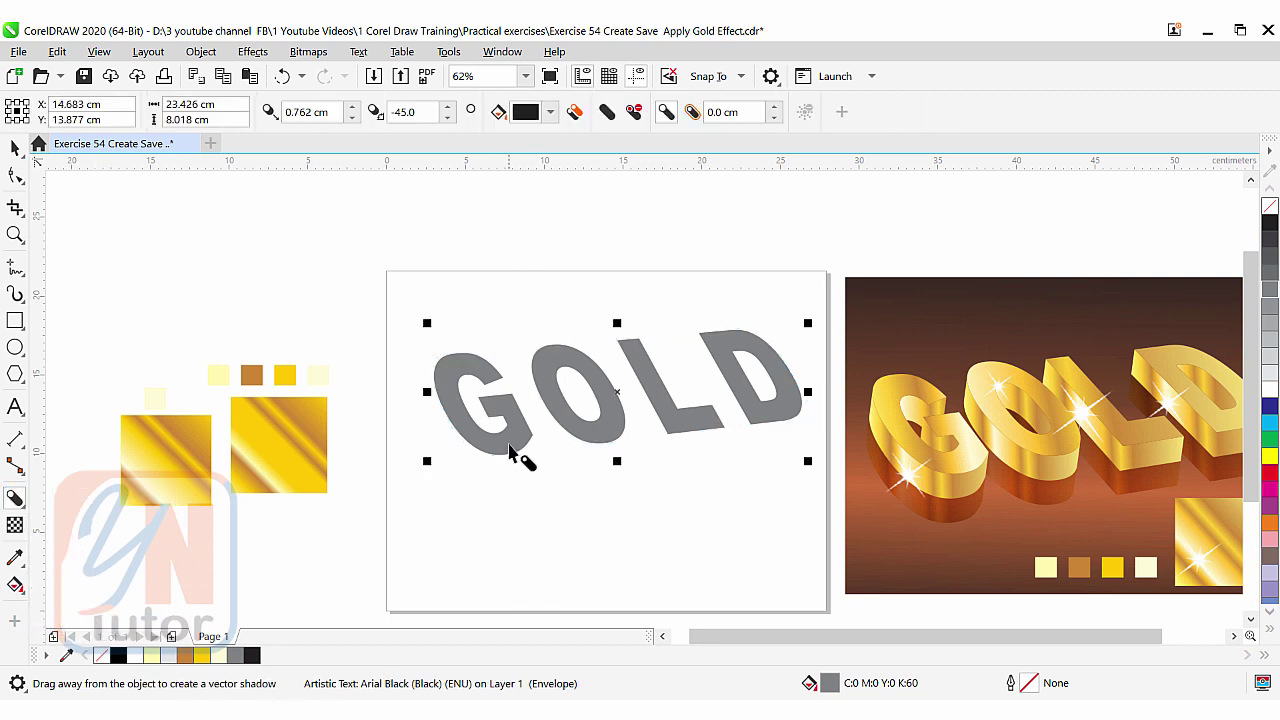
drag(510, 452, 604, 420)
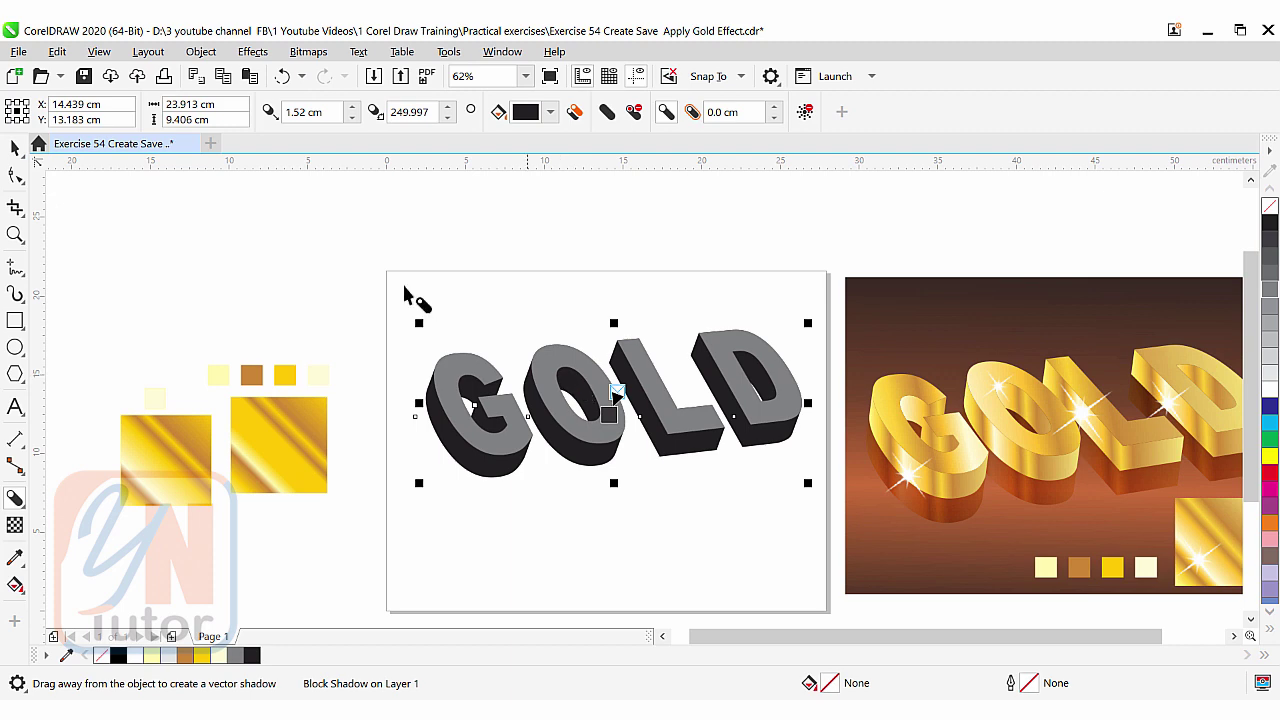
Separate the black block shadow from the grey GOLD text, then select the grey text.
click(200, 51)
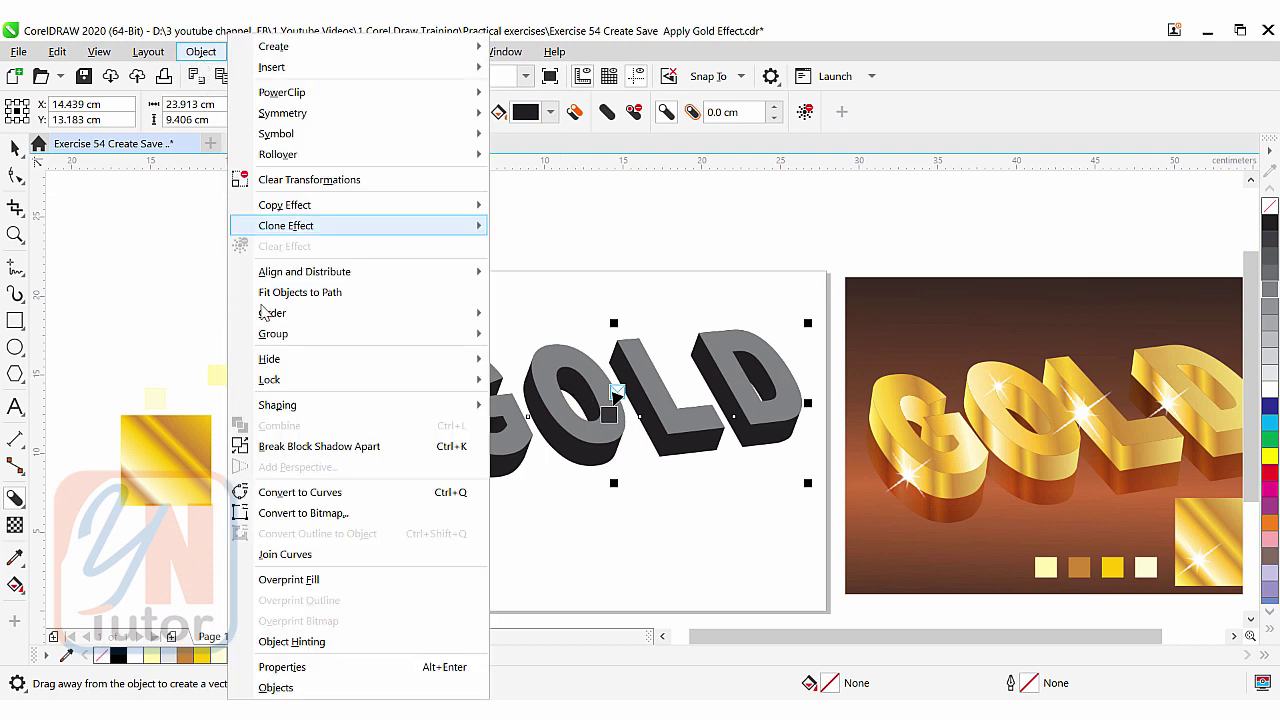
click(323, 447)
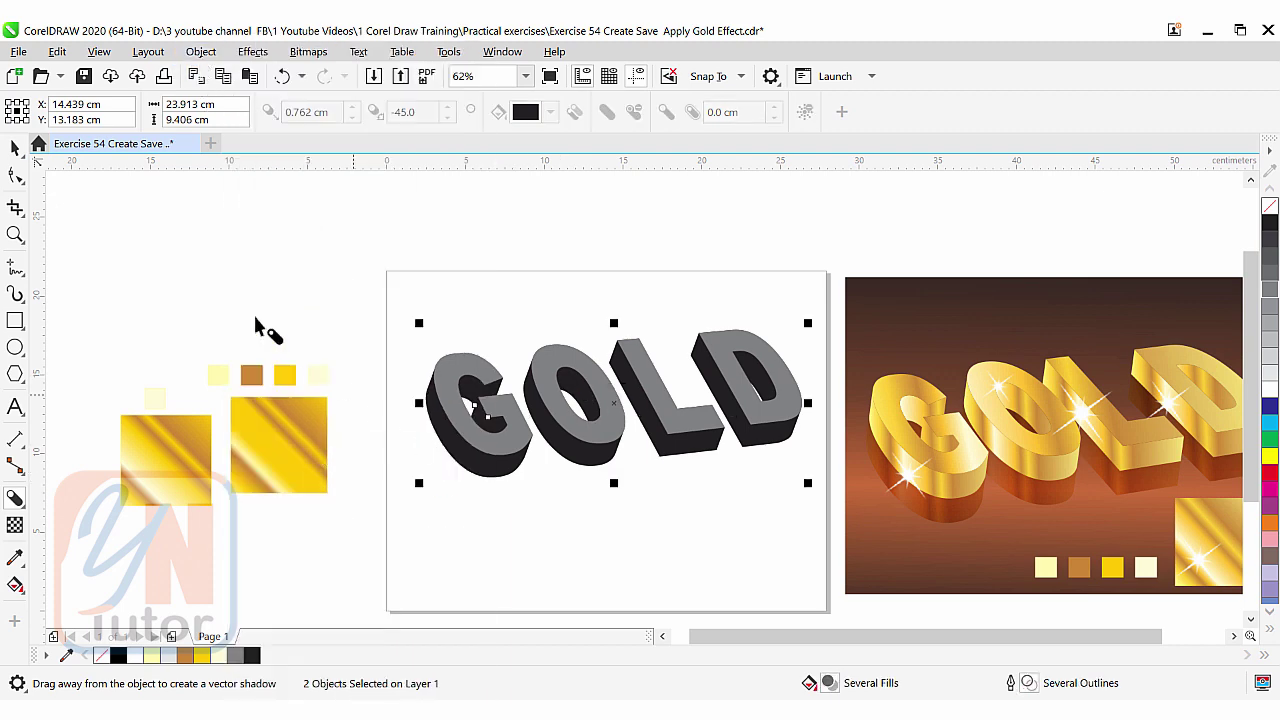
click(15, 148)
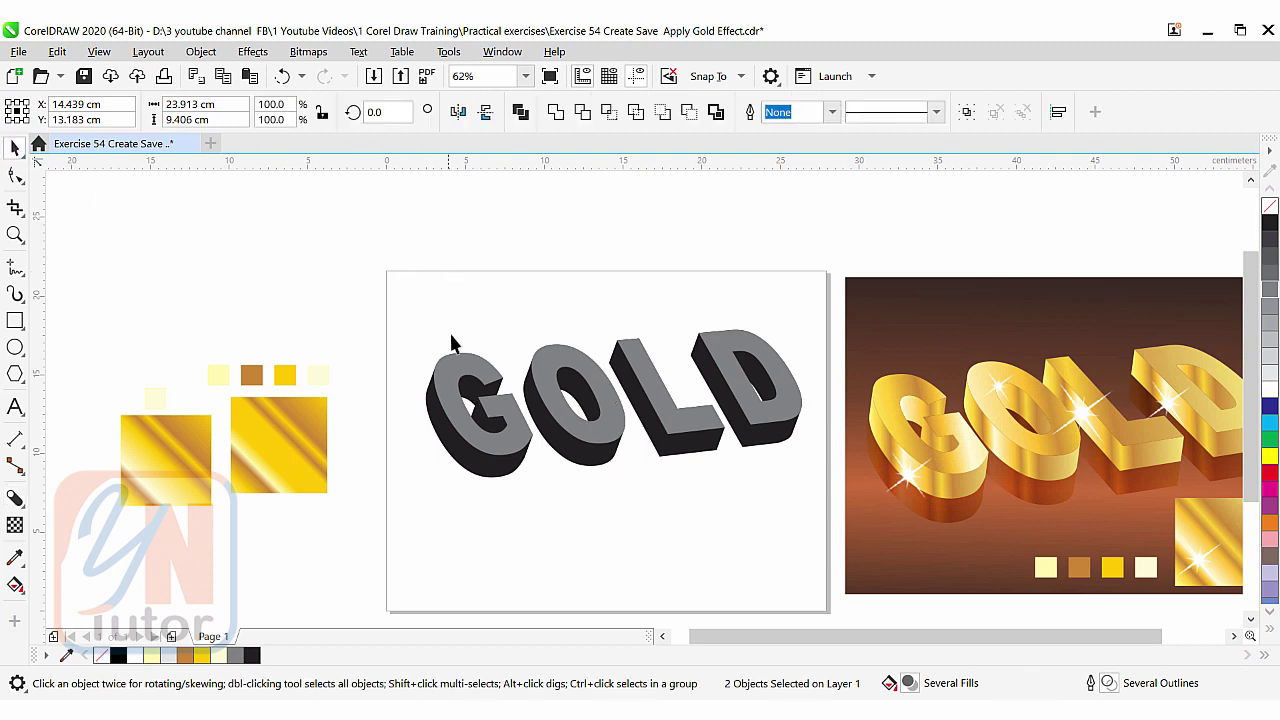
click(455, 372)
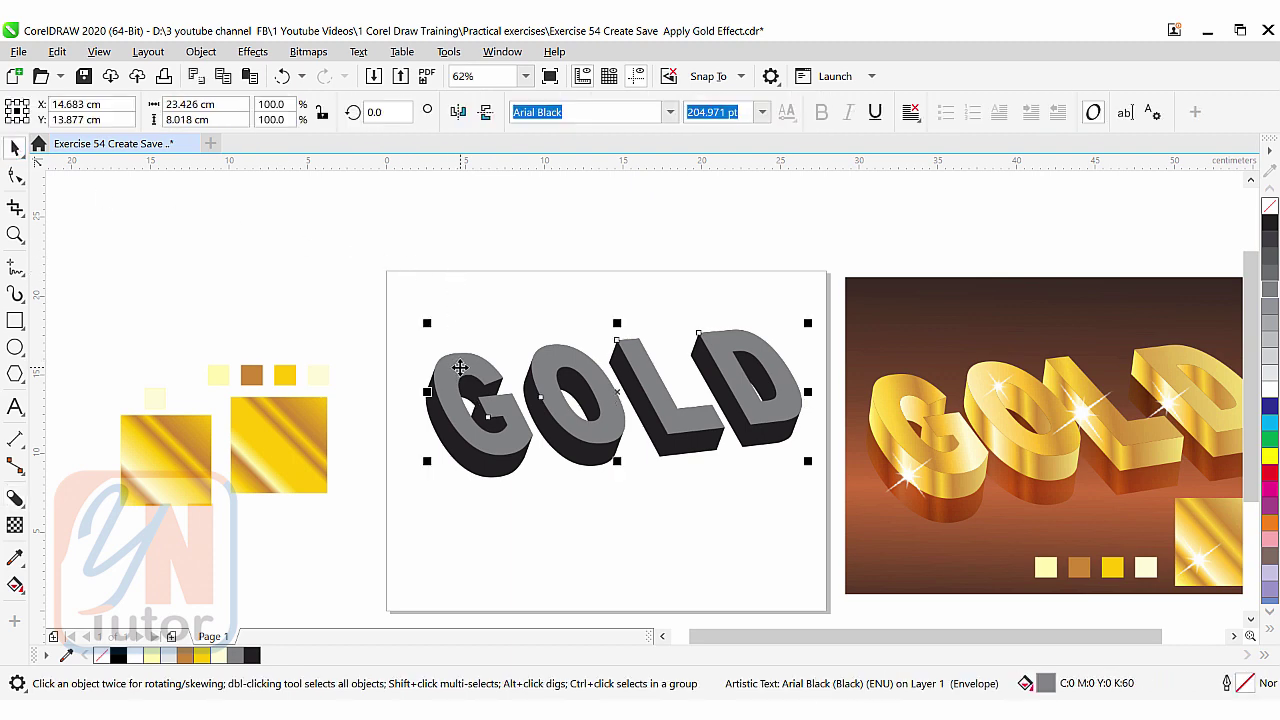
drag(459, 368, 470, 307)
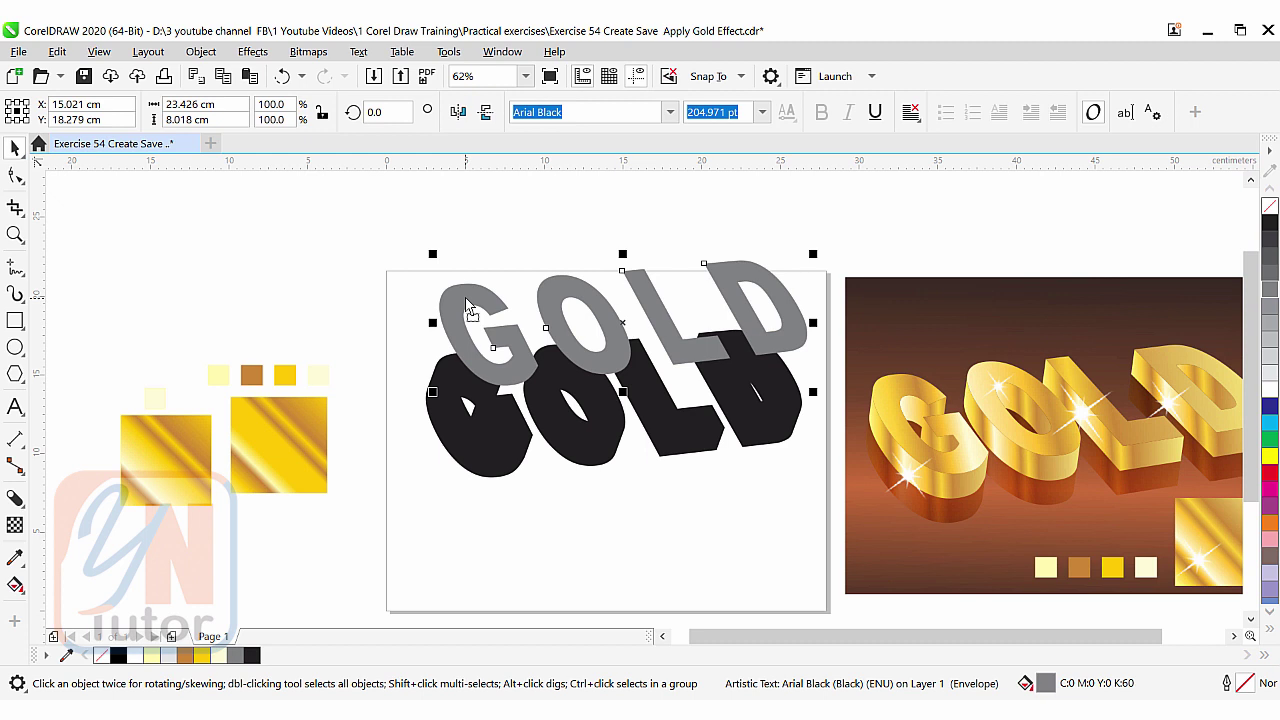
key(ctrl+z)
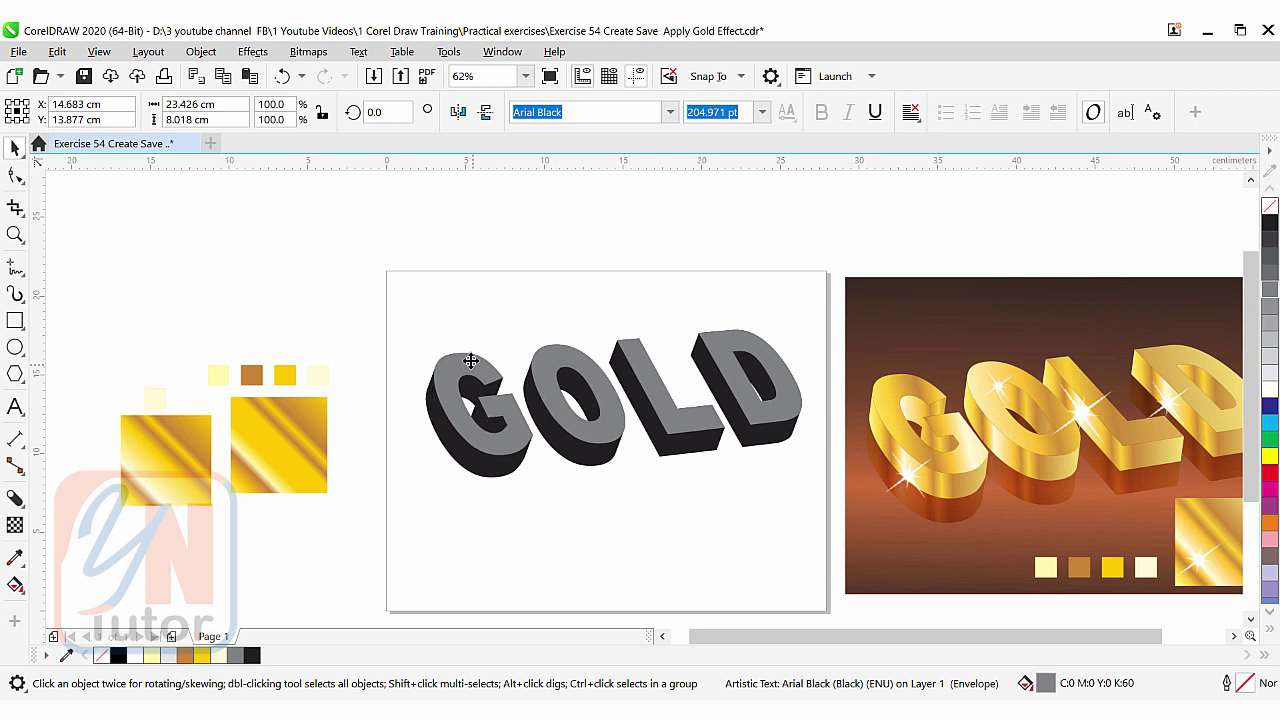
Place a grey GOLD copy above, then cut the front letters from the extrusion with Back minus front.
drag(472, 366, 468, 212)
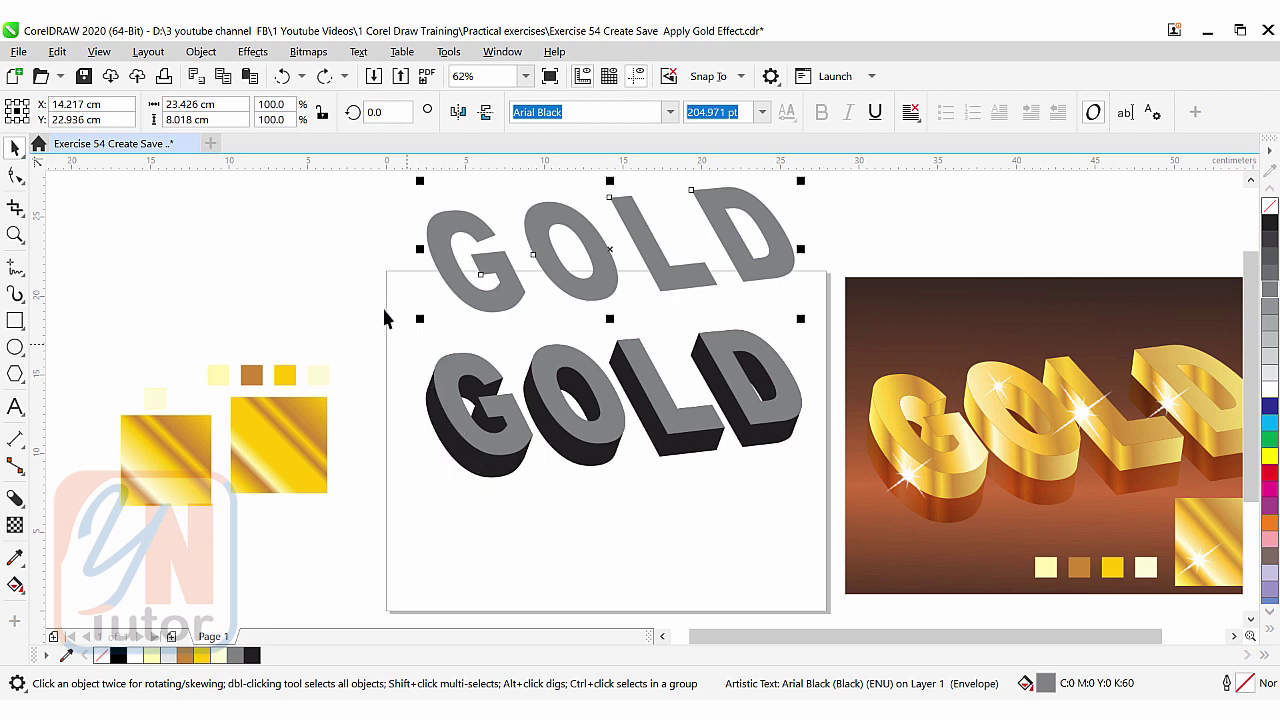
drag(388, 320, 818, 536)
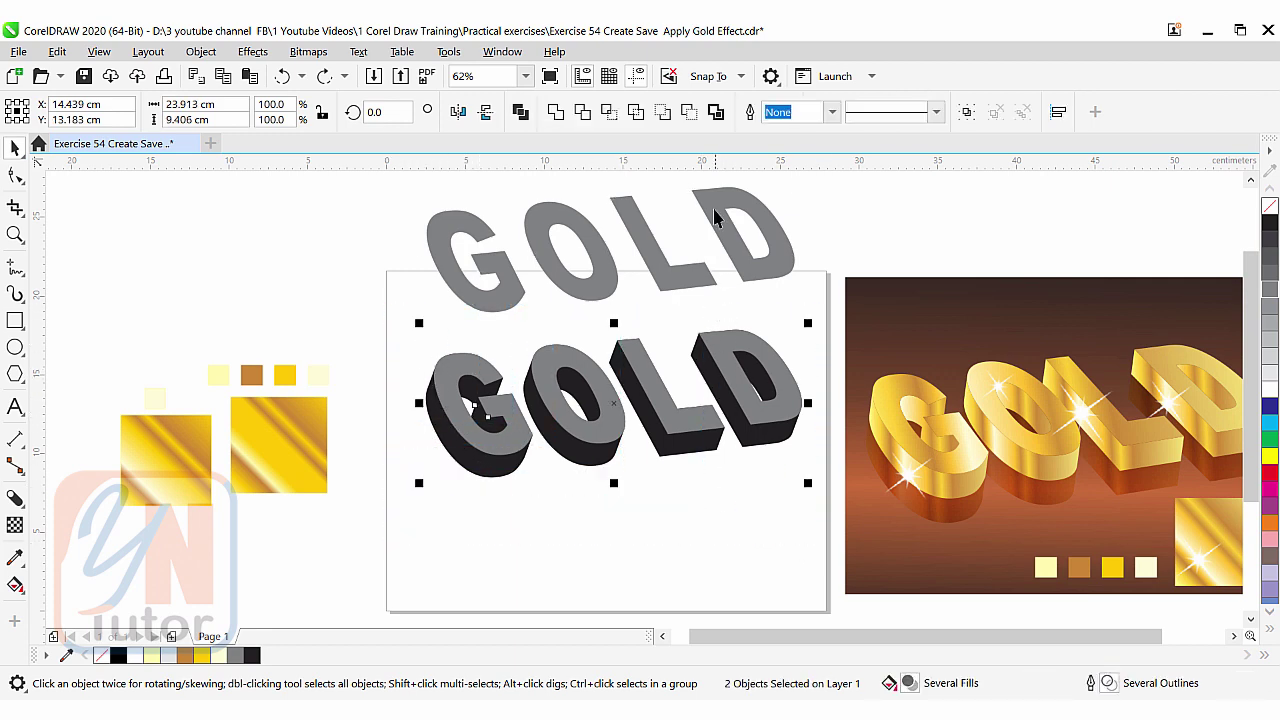
click(690, 113)
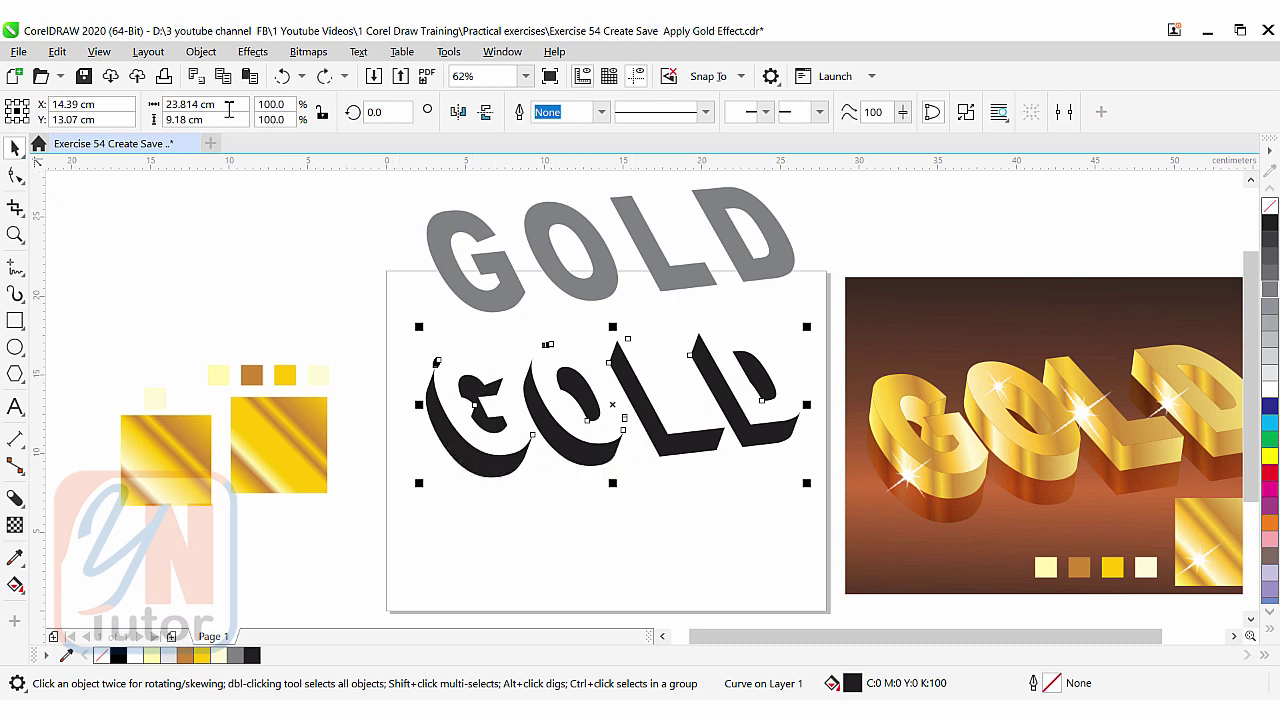
Break the black extrusion curve apart into separate pieces.
click(202, 52)
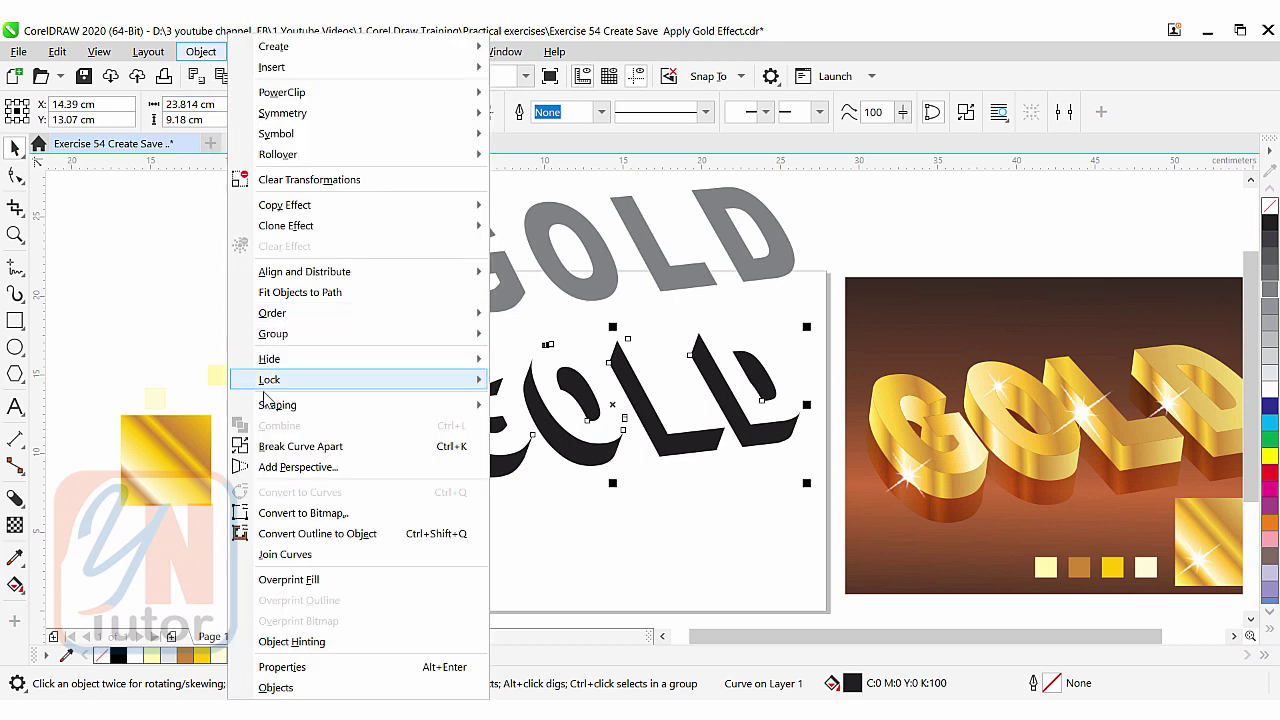
click(275, 448)
click(488, 483)
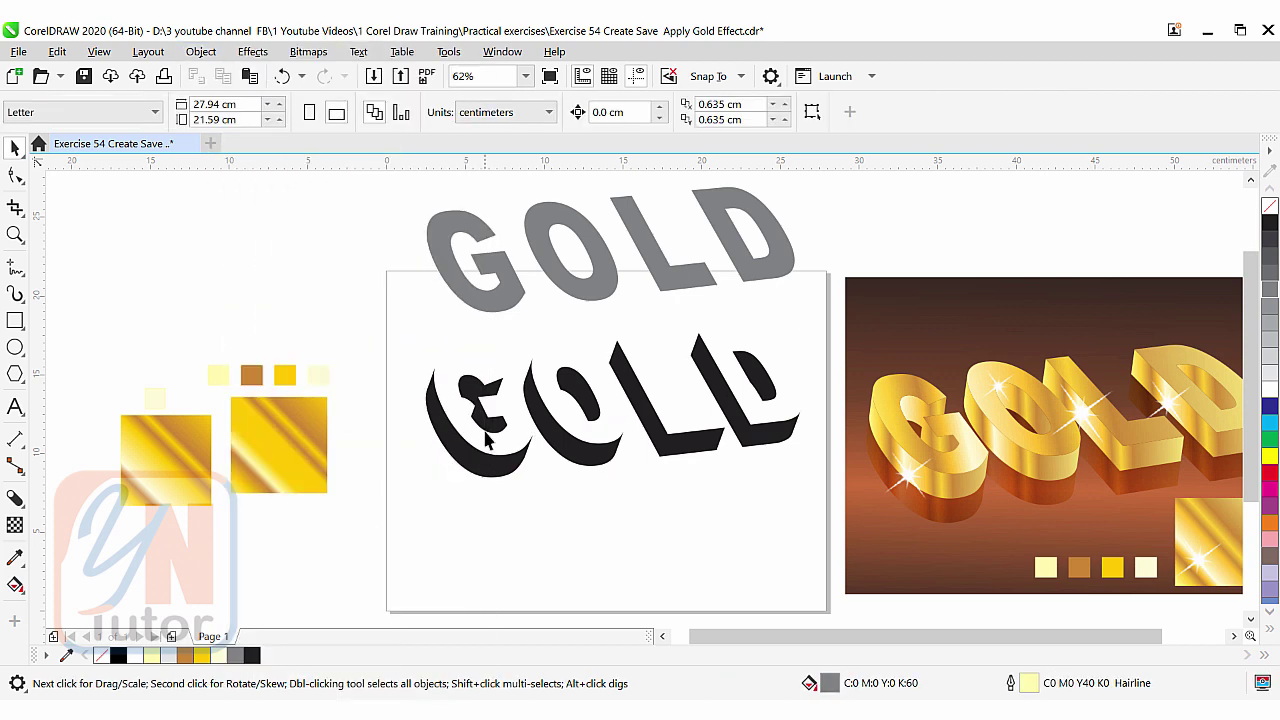
click(485, 430)
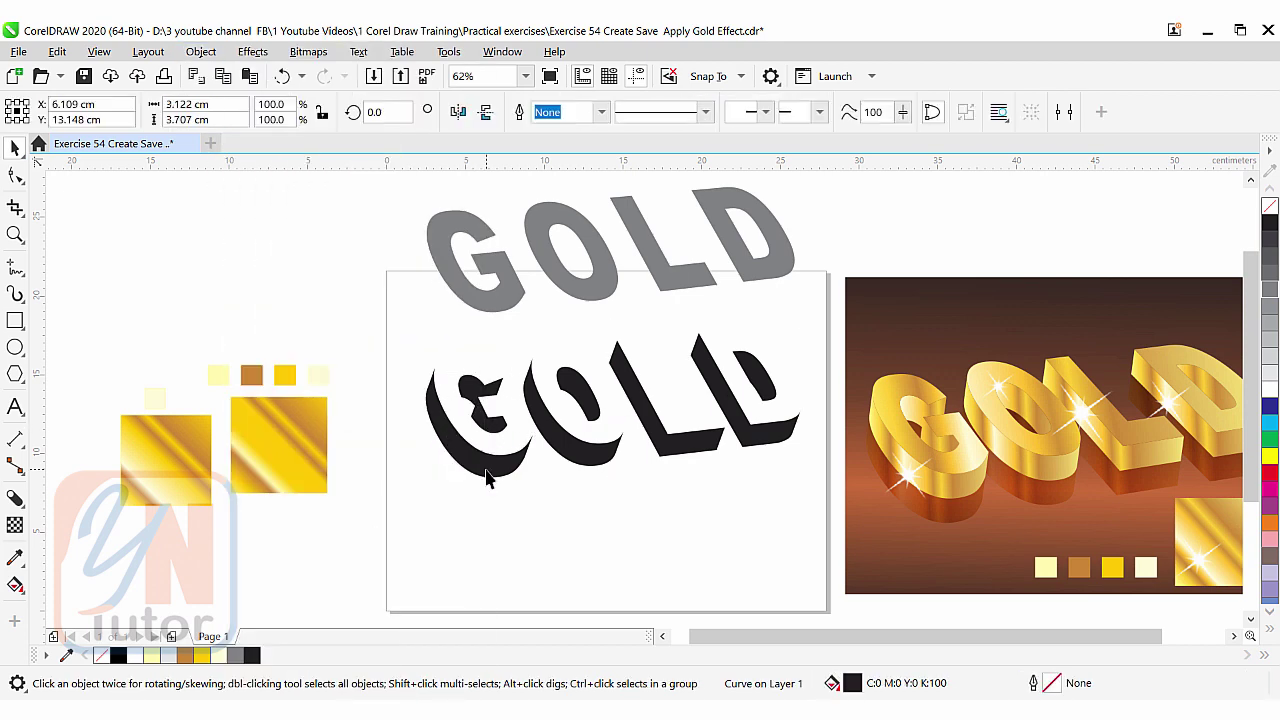
click(445, 440)
key(ctrl+z)
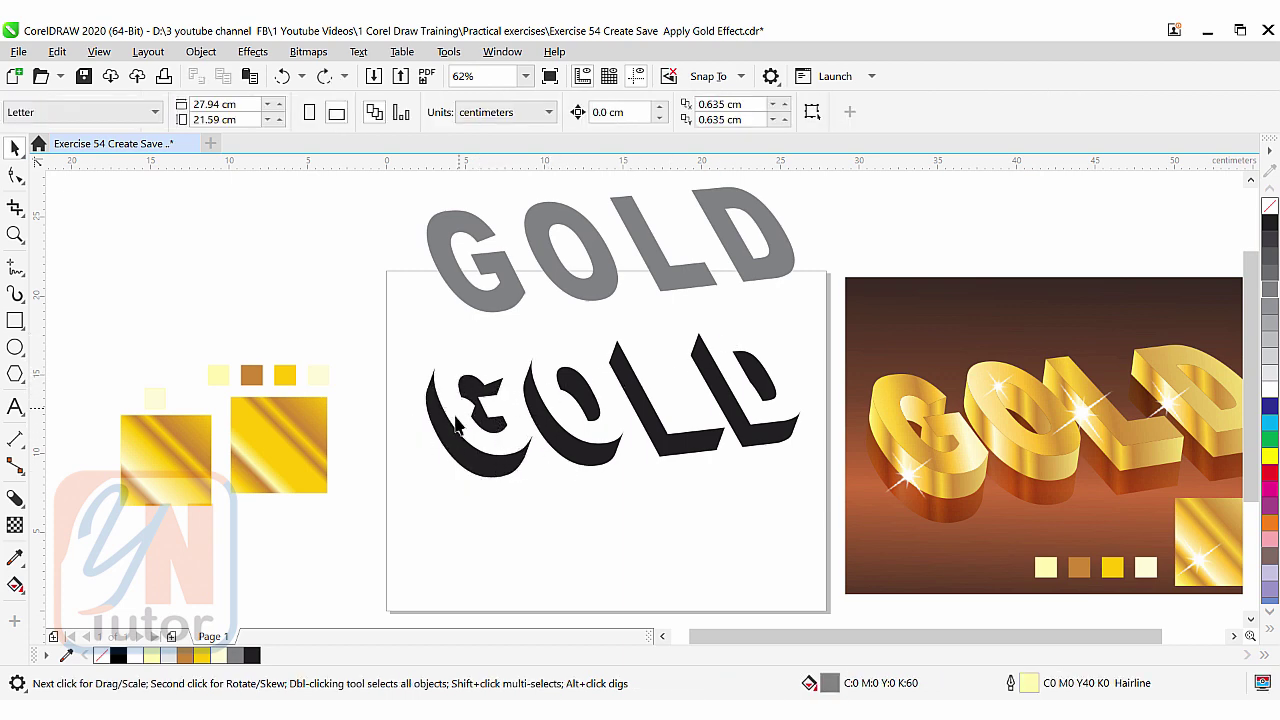
Combine the pieces of the G, O and D sides into one shape per letter.
drag(545, 502, 536, 510)
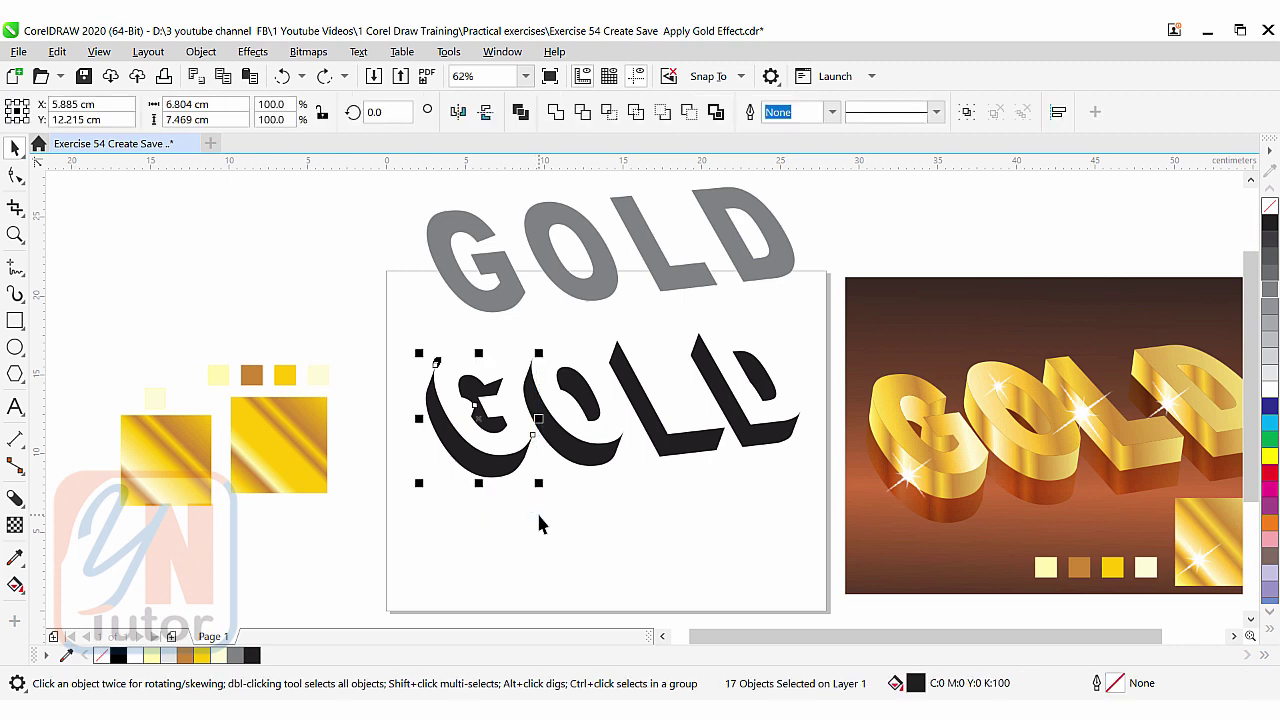
click(556, 113)
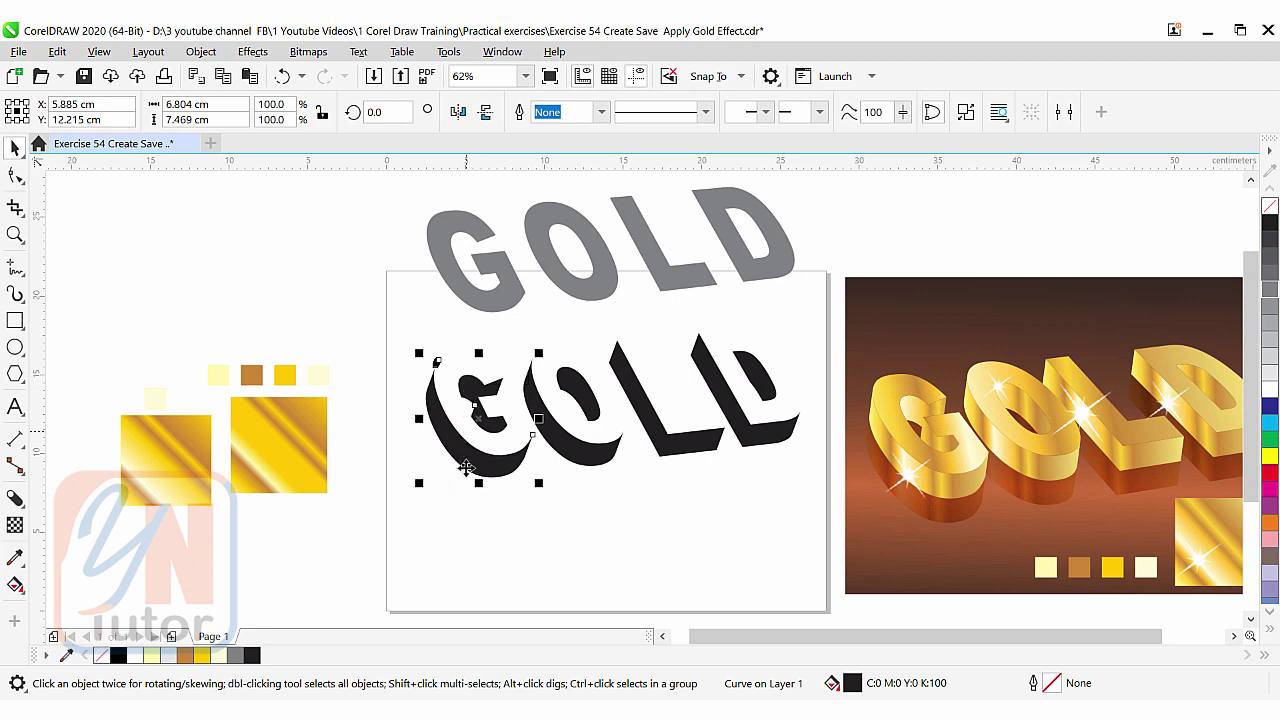
drag(511, 320, 632, 523)
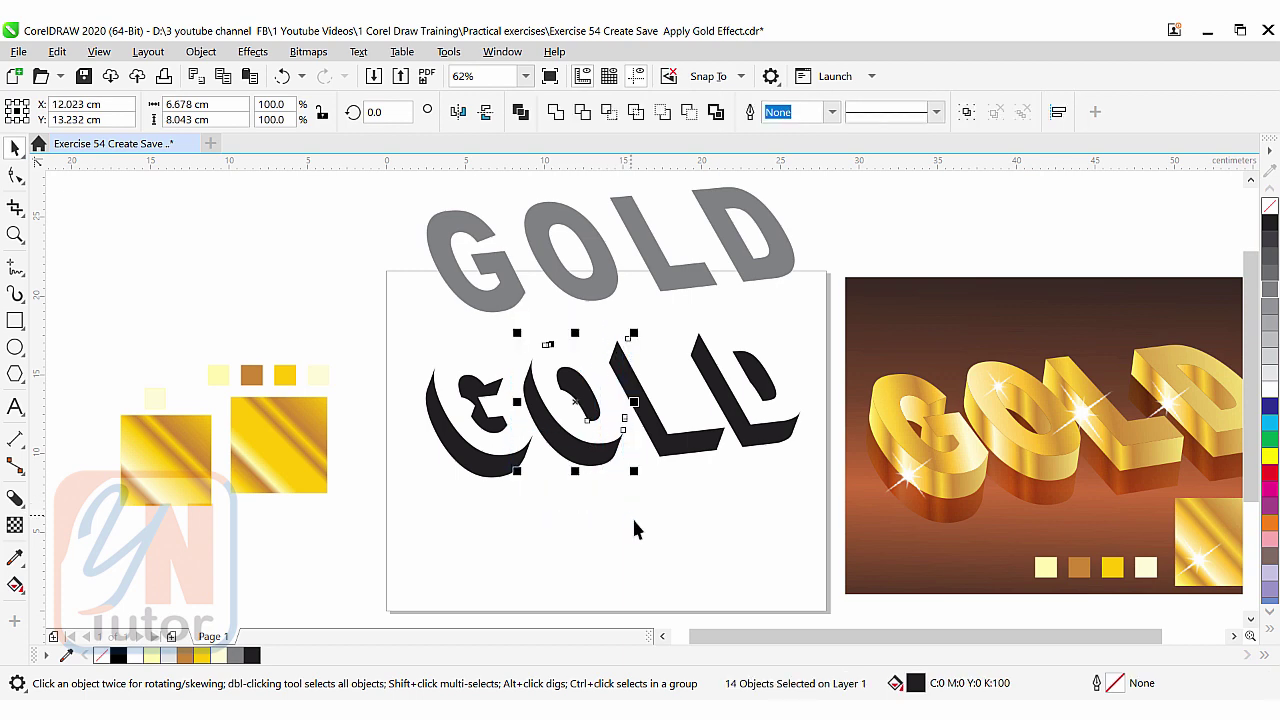
click(557, 113)
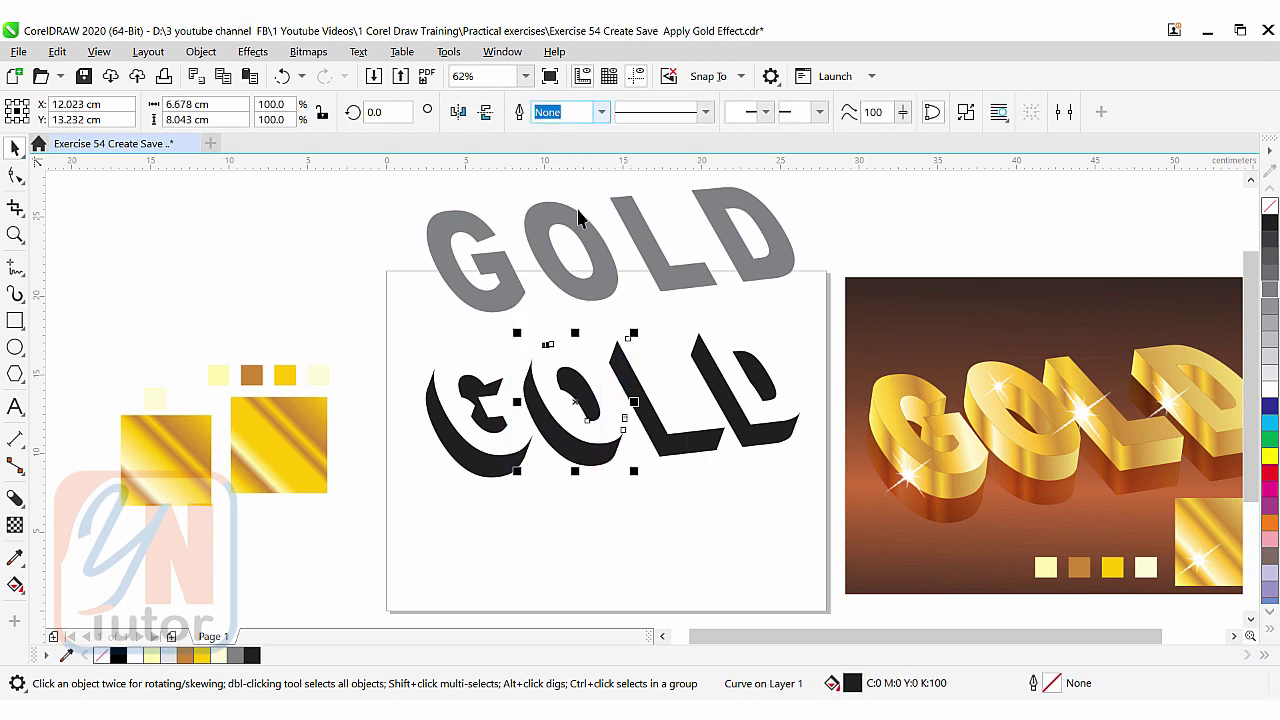
drag(813, 490, 815, 490)
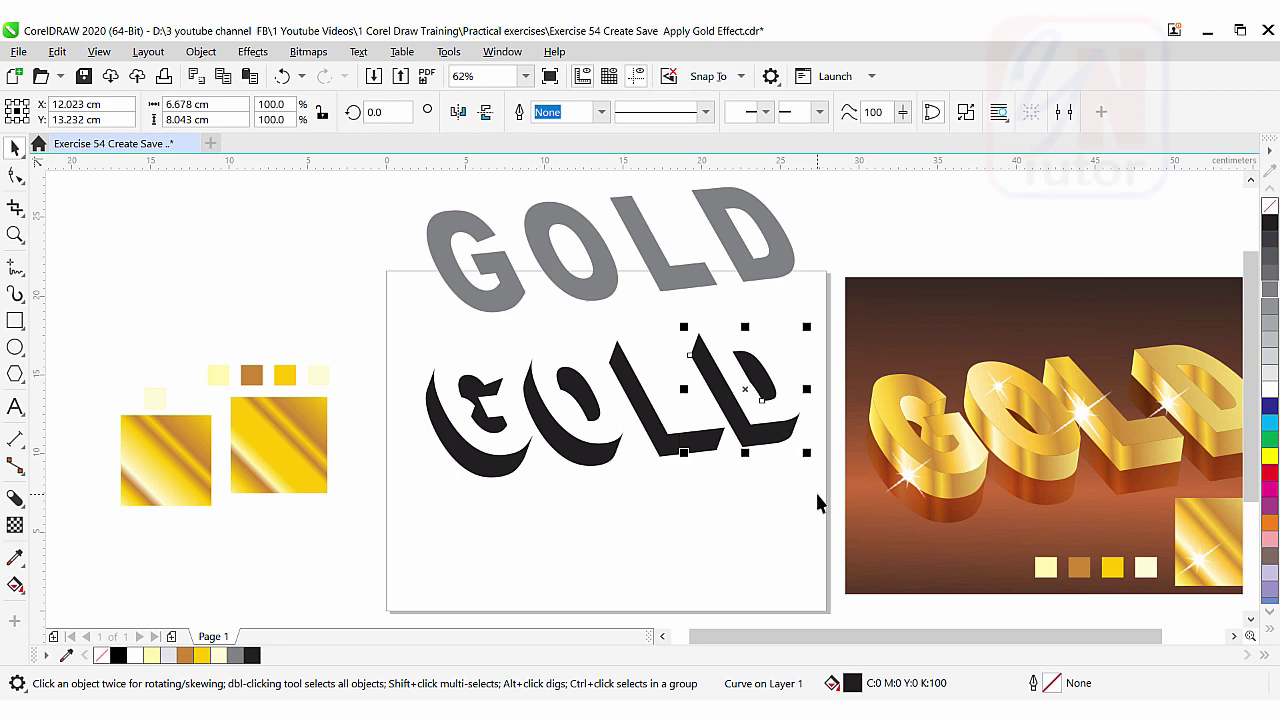
click(555, 112)
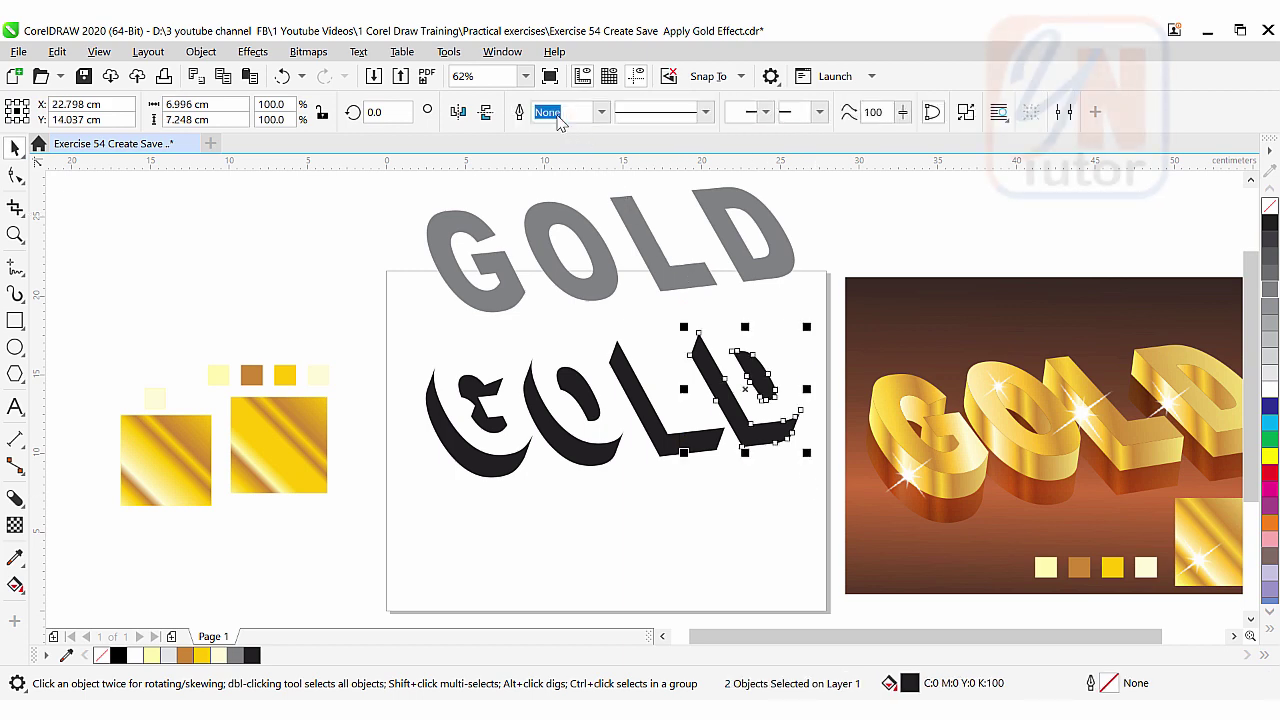
Check the combined black G, O and D side shapes, ending with the G selected.
click(532, 489)
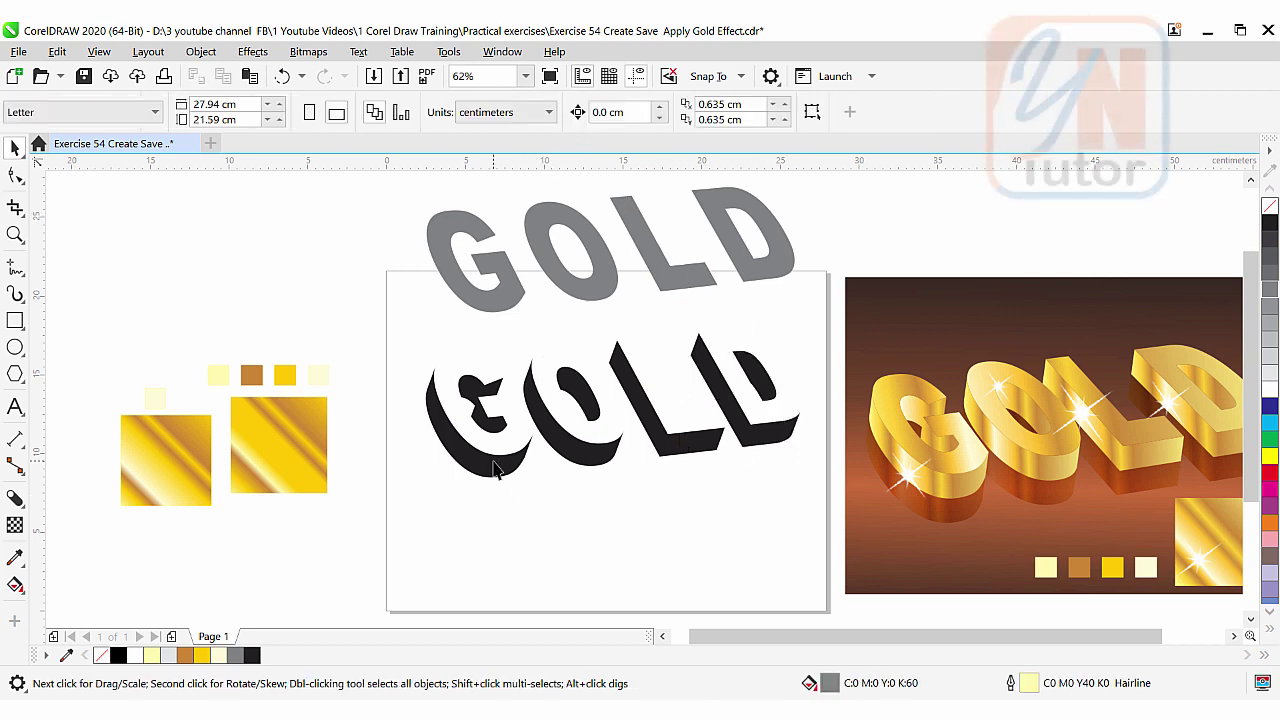
click(497, 473)
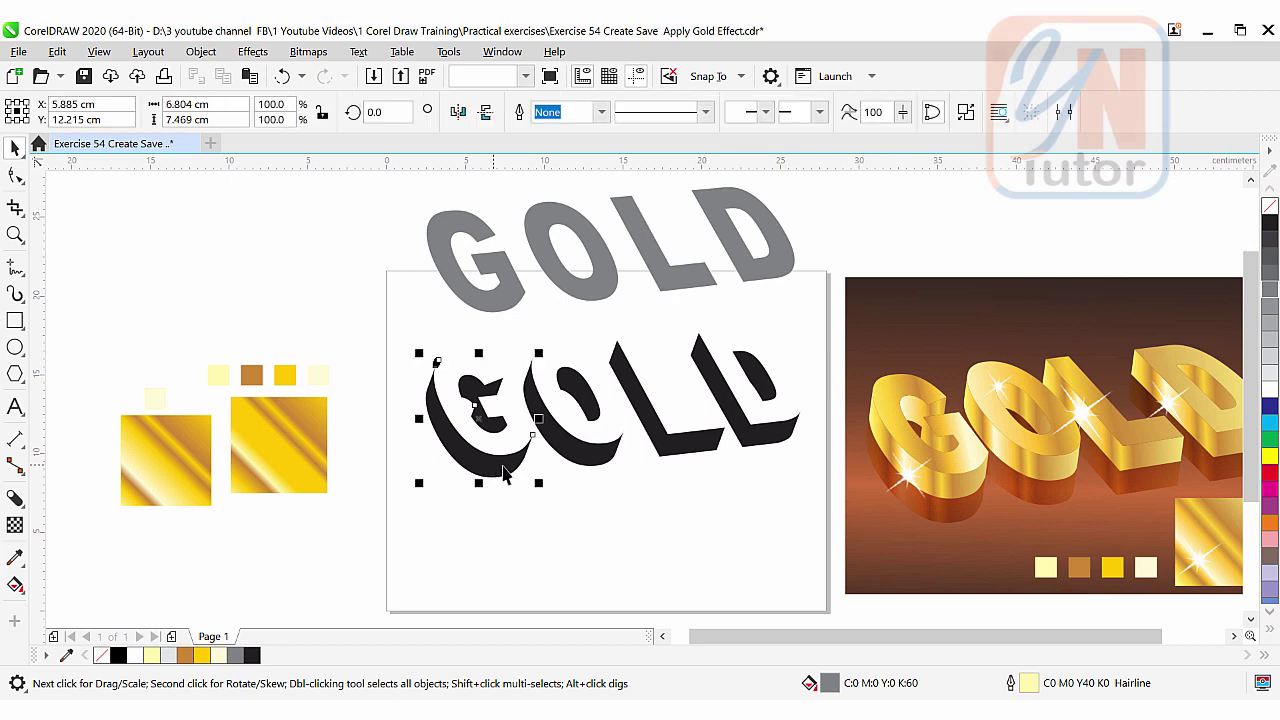
click(599, 460)
click(686, 450)
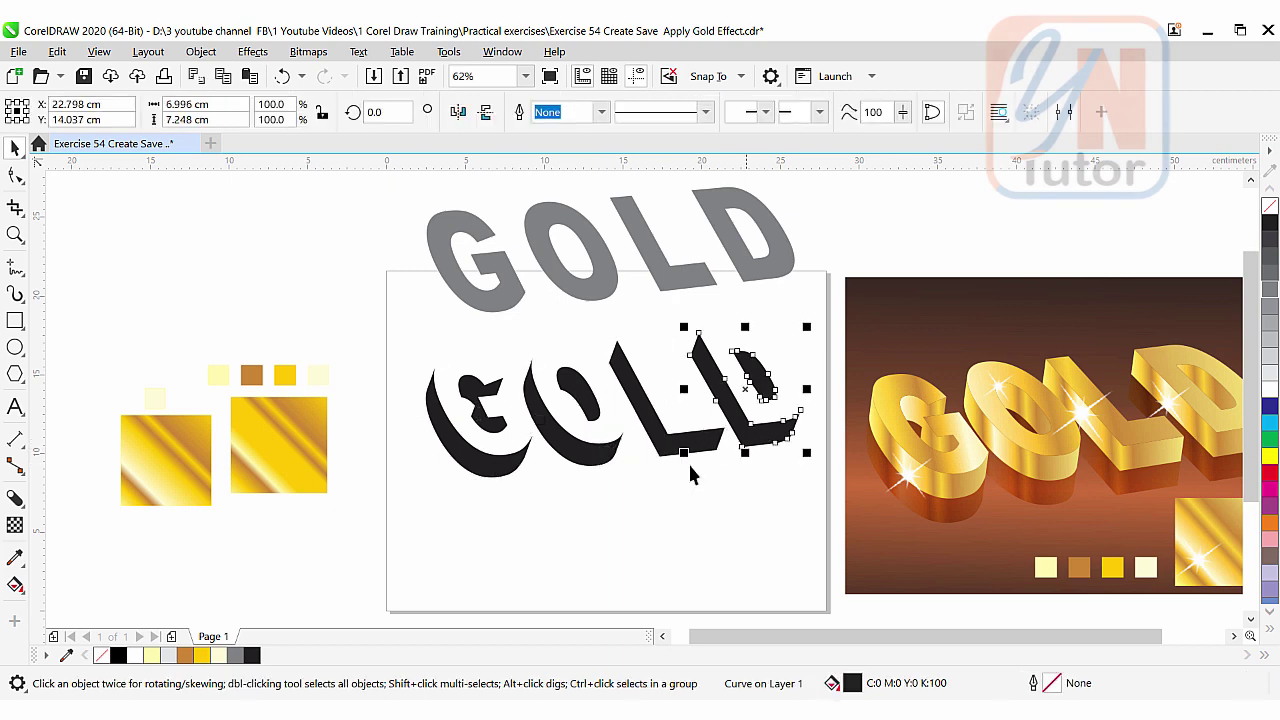
click(491, 474)
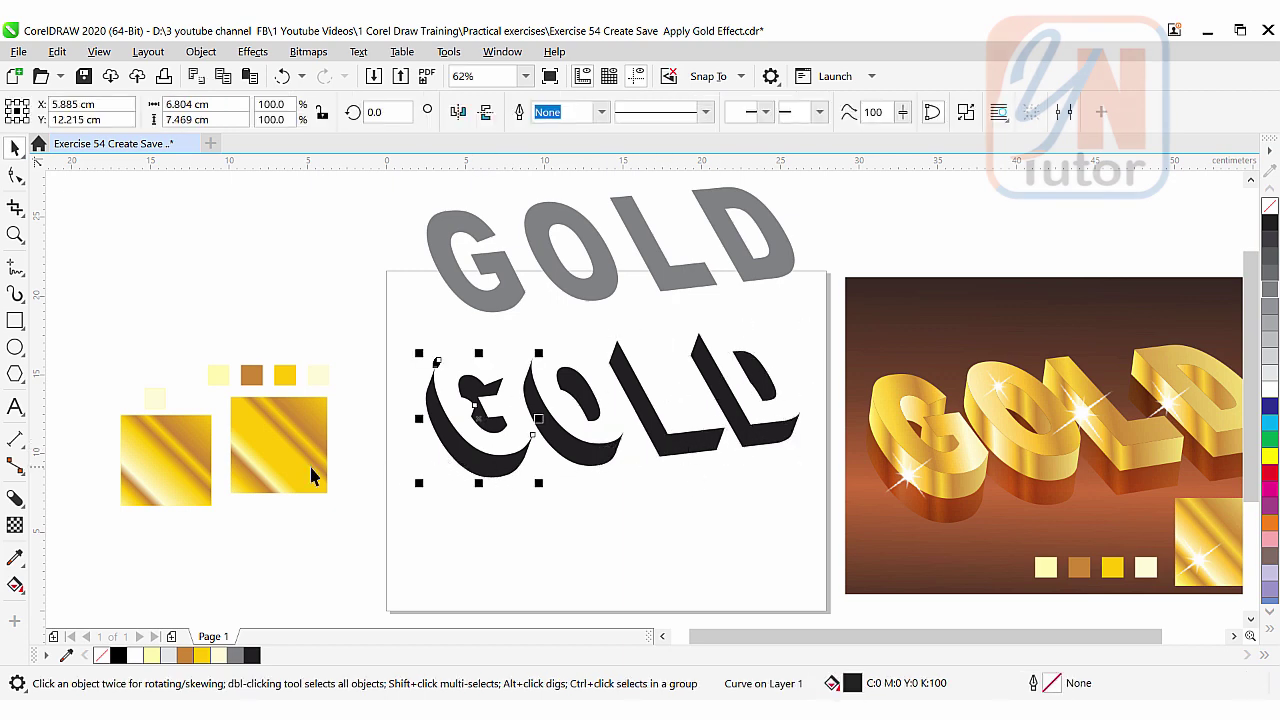
Apply the Gold.fill fountain fill preset to the black G side shape.
click(15, 587)
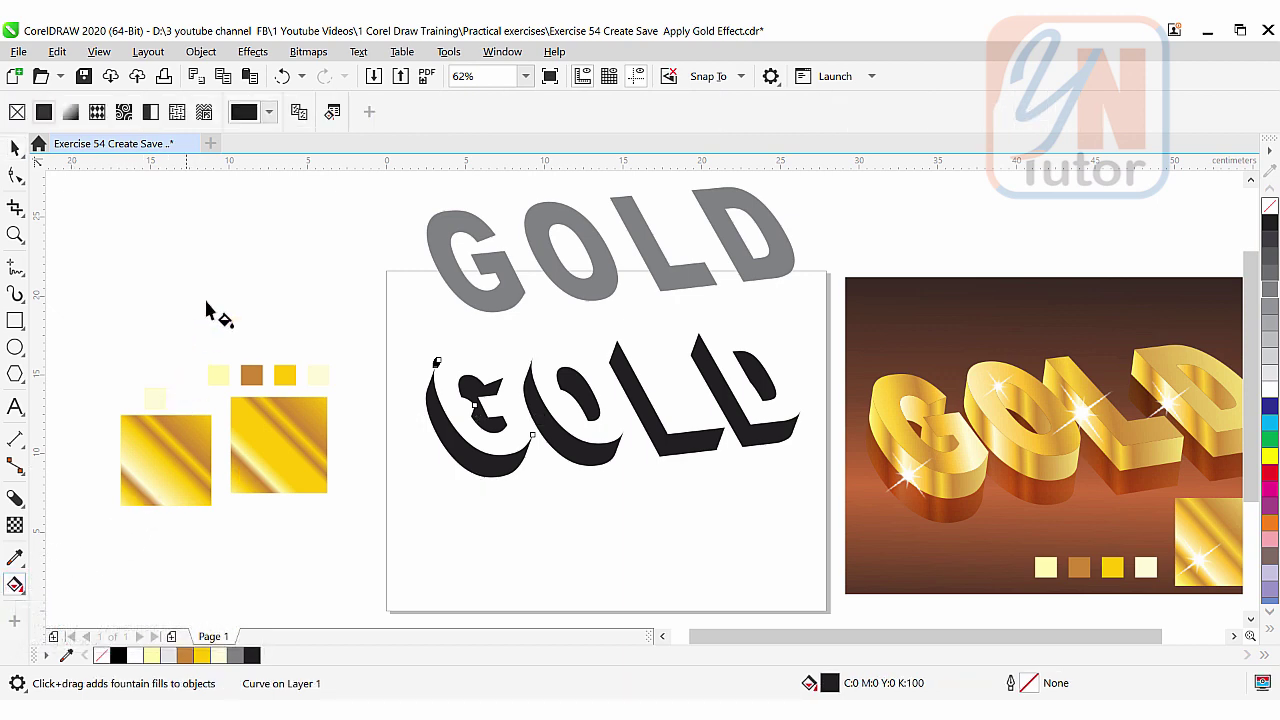
click(70, 112)
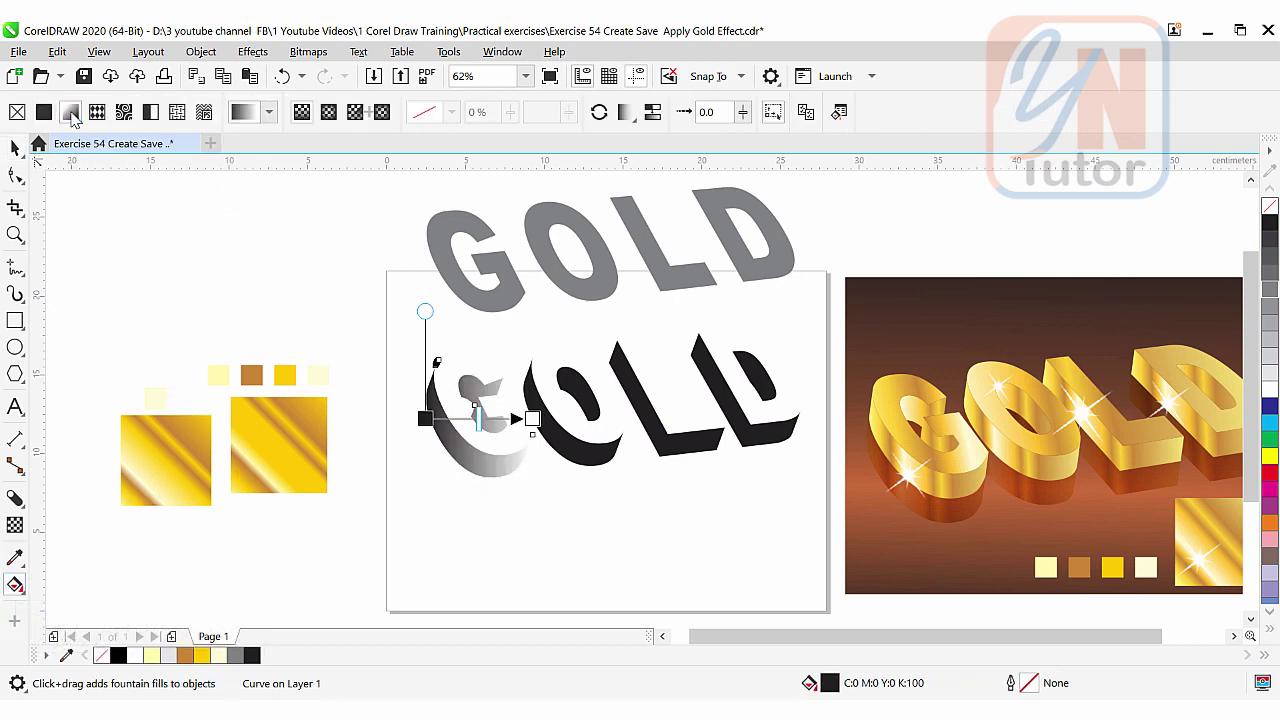
click(269, 115)
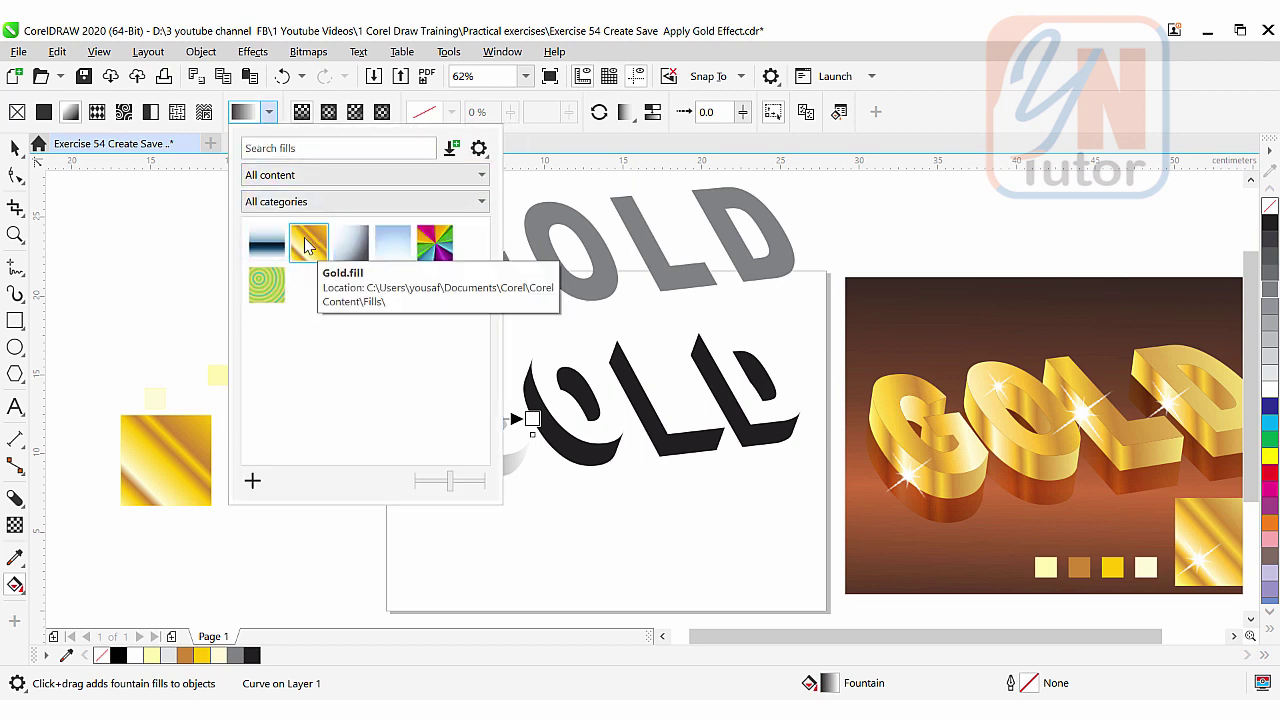
drag(306, 243, 517, 475)
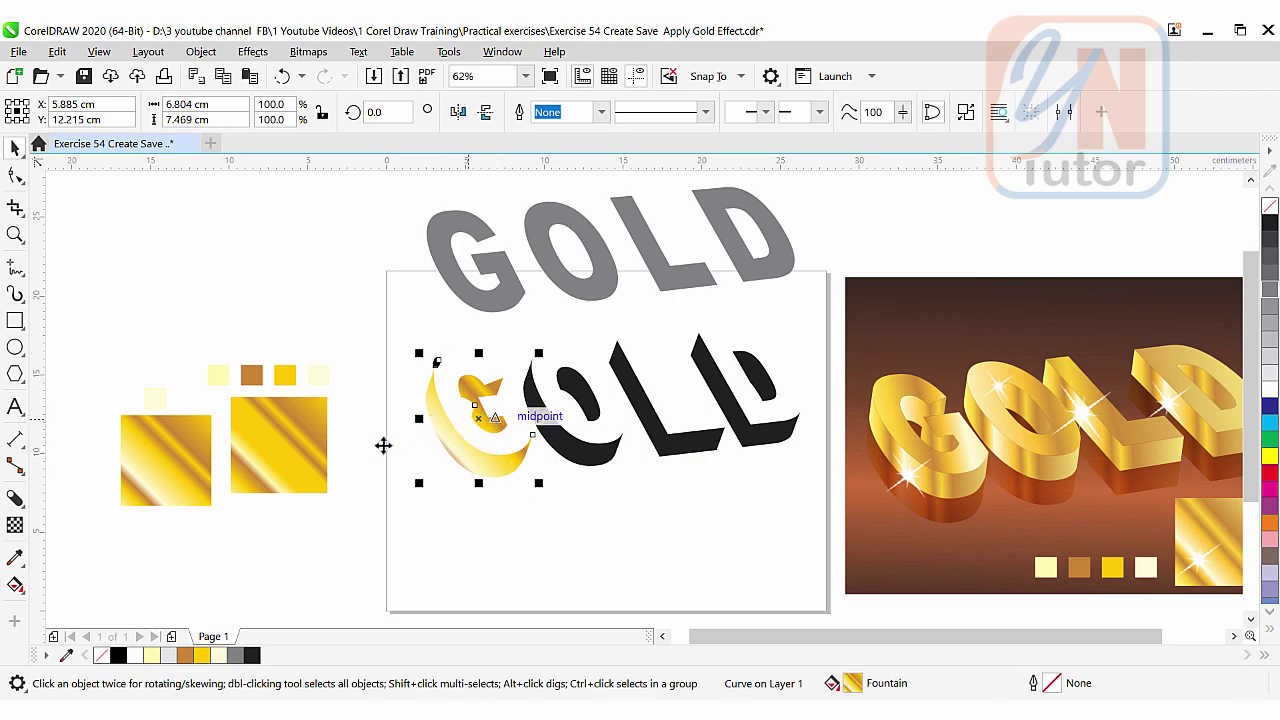
Make the G's gold gradient run horizontally, then select the remaining black letter sides.
click(15, 585)
drag(531, 359, 537, 428)
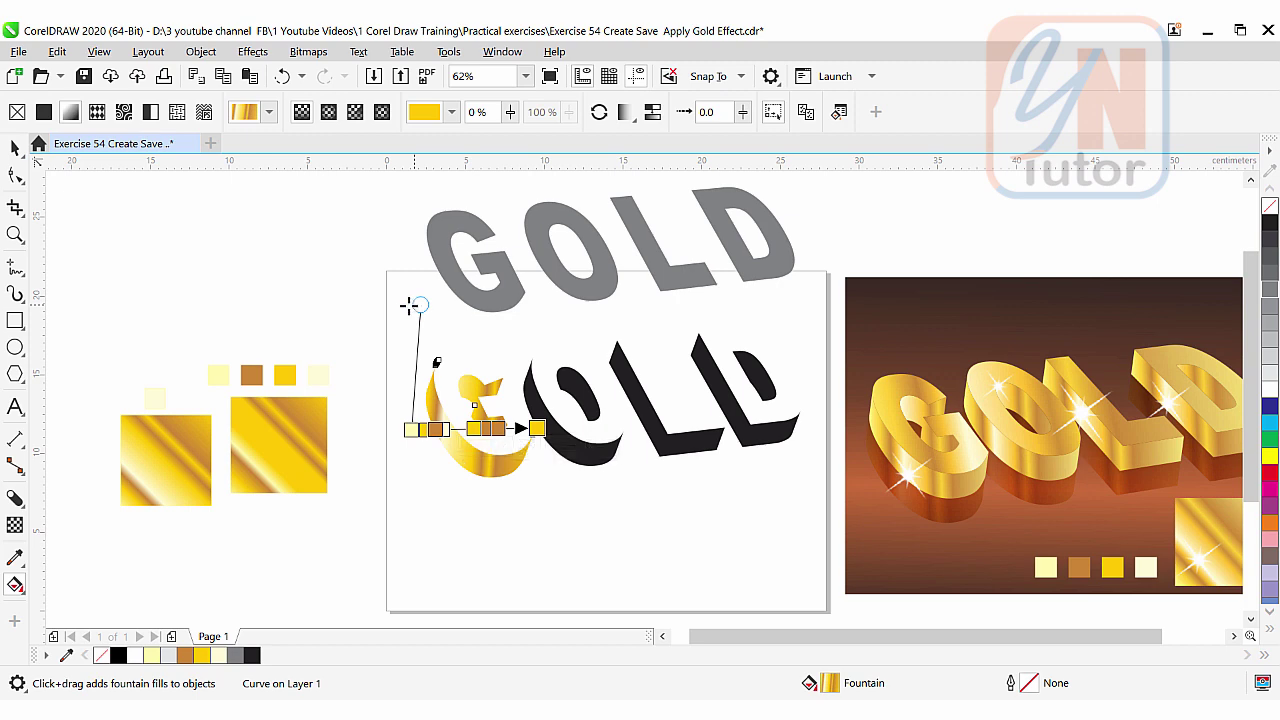
drag(414, 304, 410, 311)
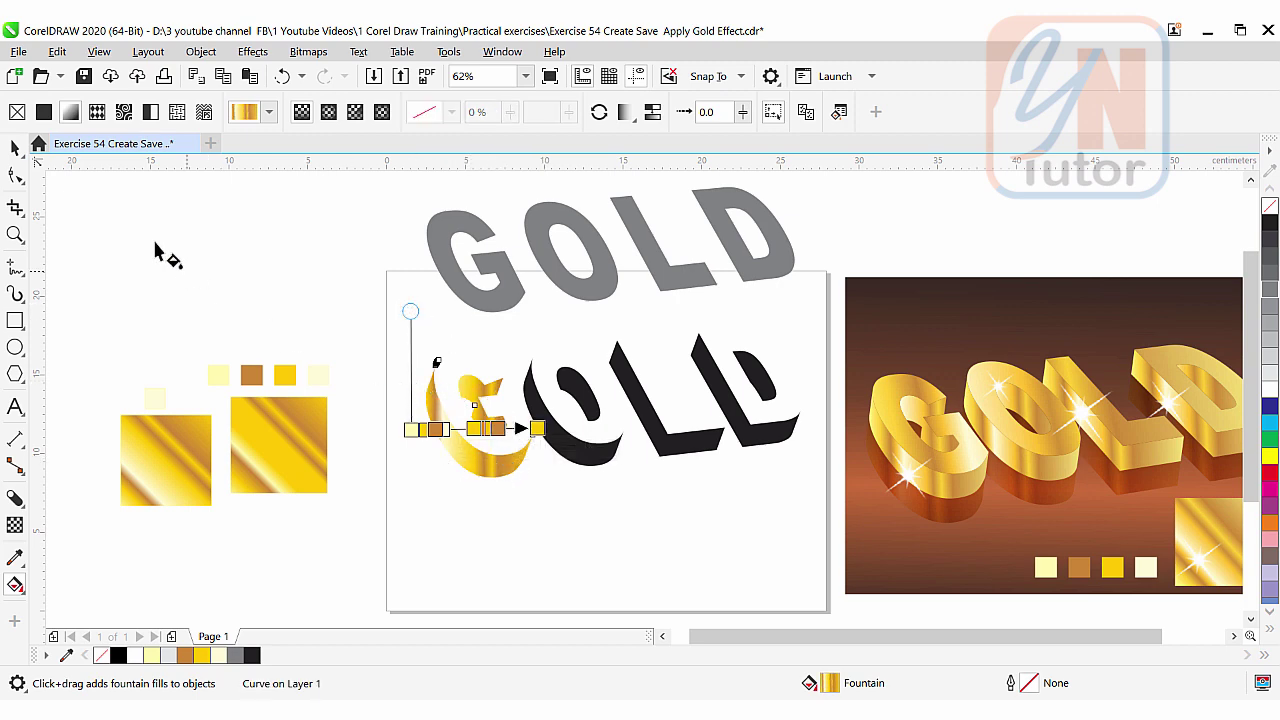
click(13, 148)
click(514, 306)
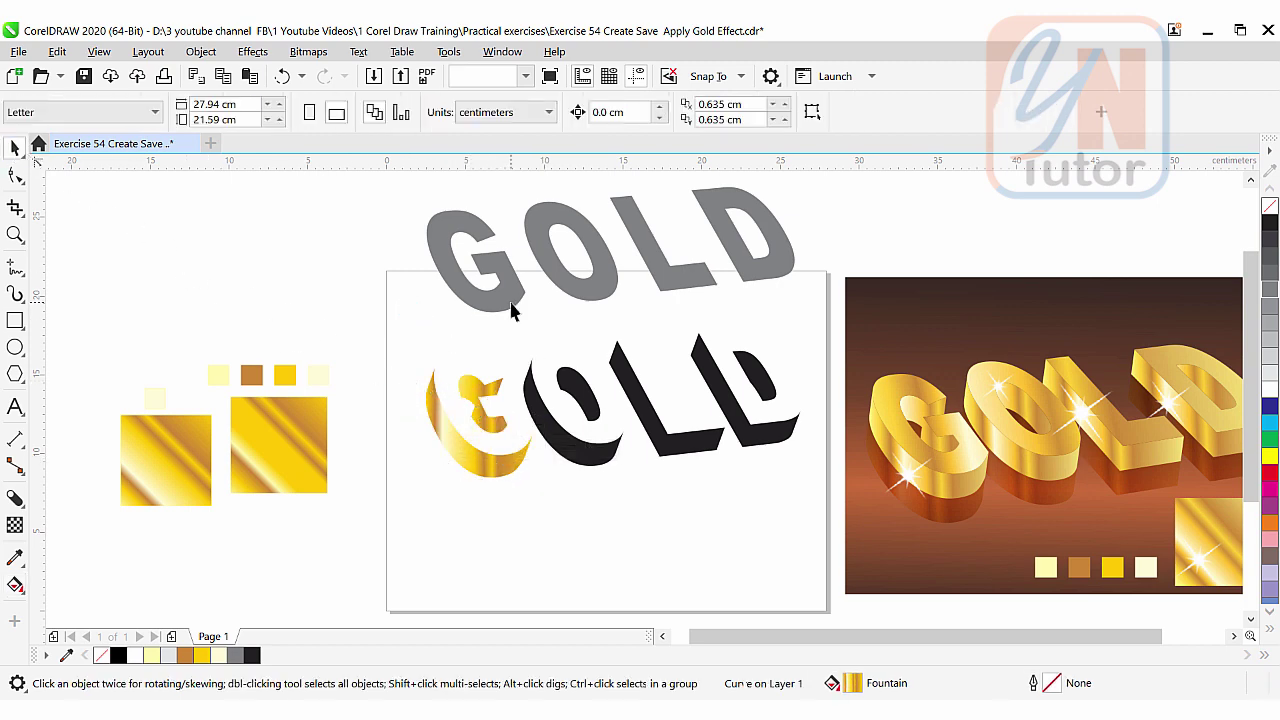
drag(518, 313, 758, 465)
Copy only the fill from the gold G onto the O, L and D sides, then select the grey GOLD text.
drag(814, 507, 814, 507)
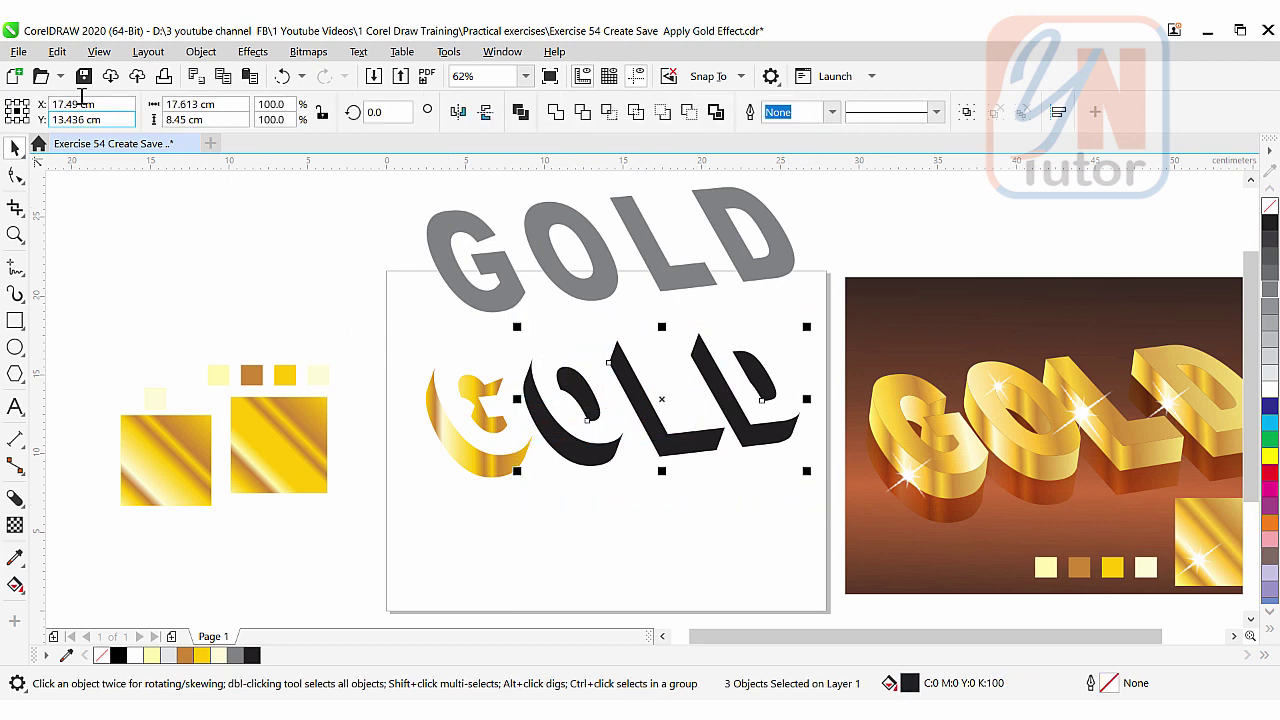
click(64, 55)
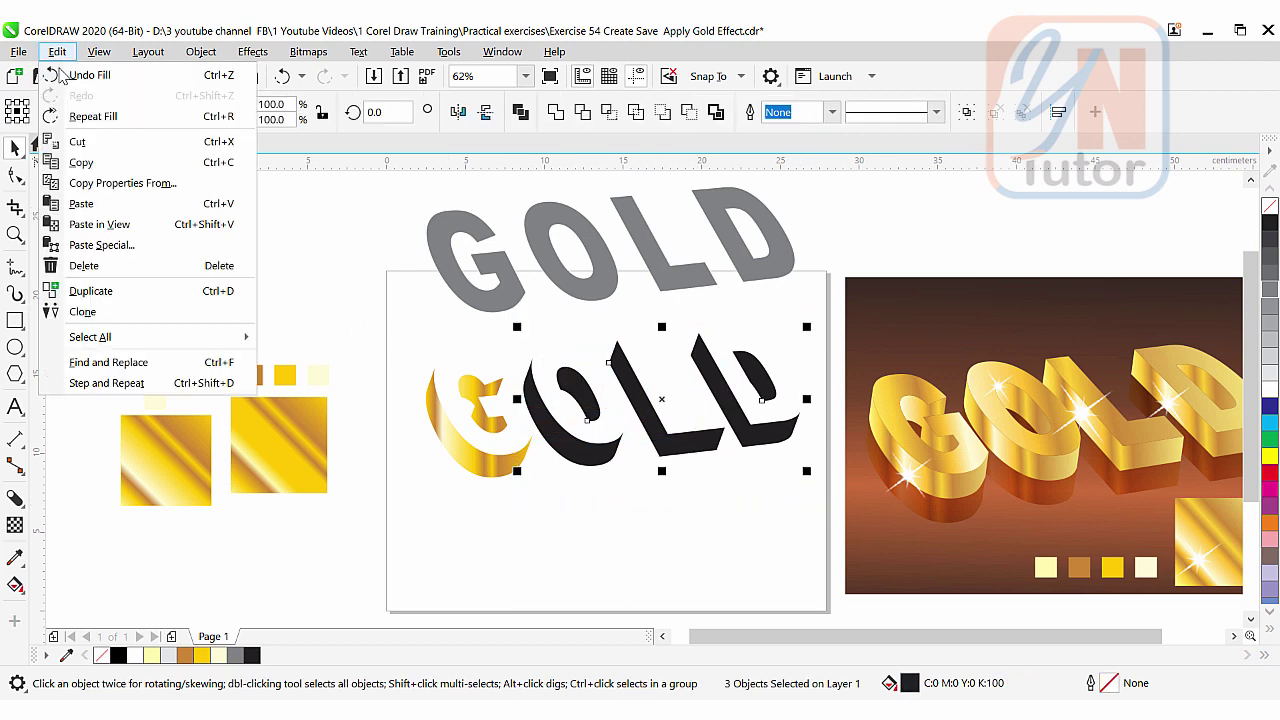
click(110, 183)
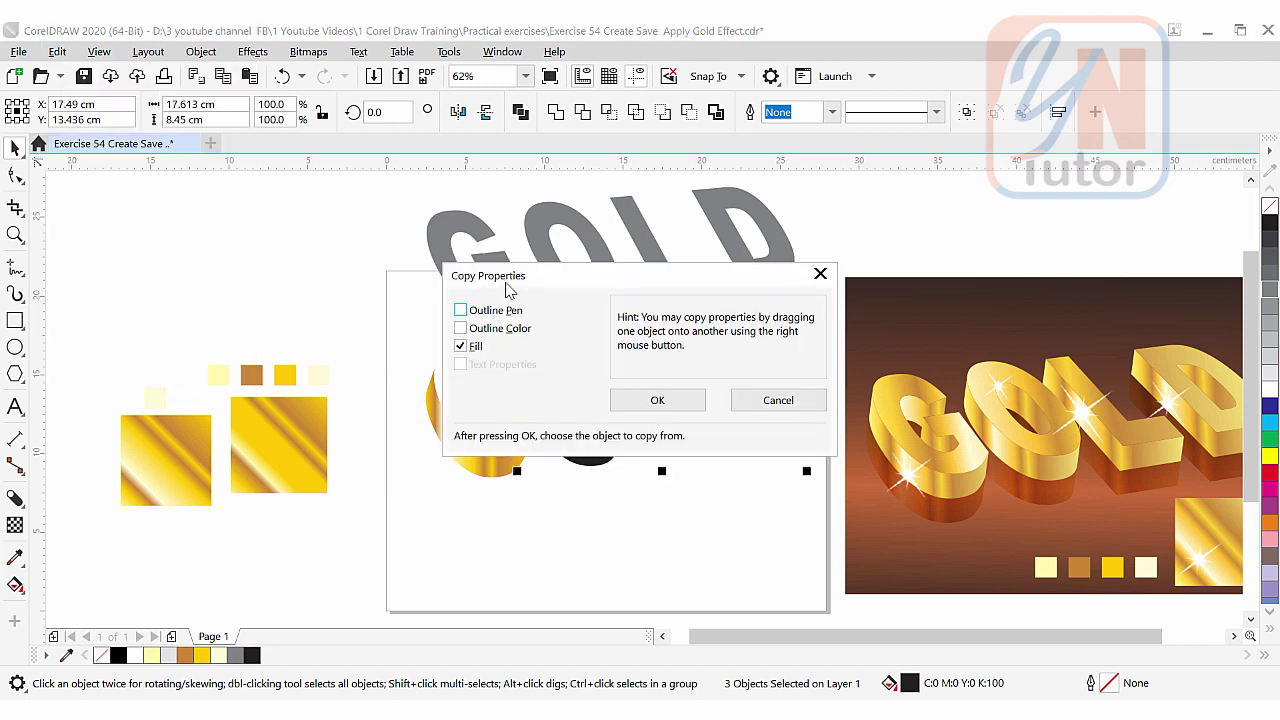
drag(530, 276, 653, 279)
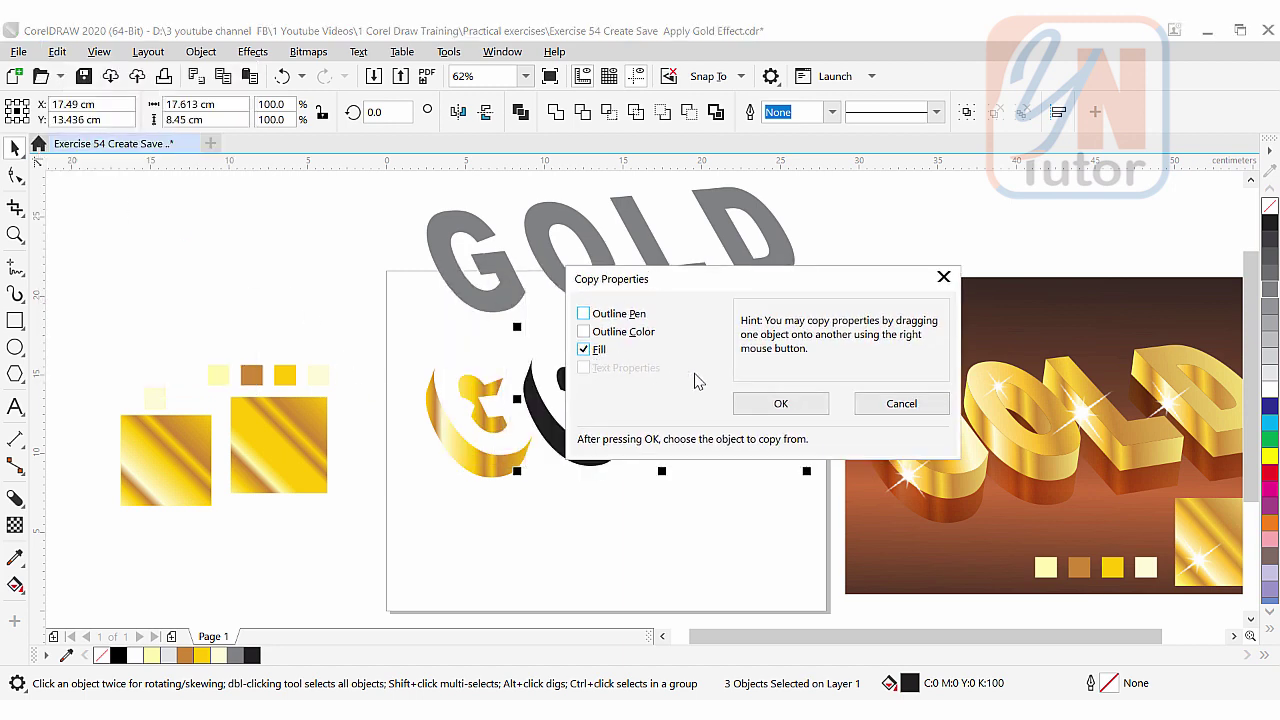
click(785, 403)
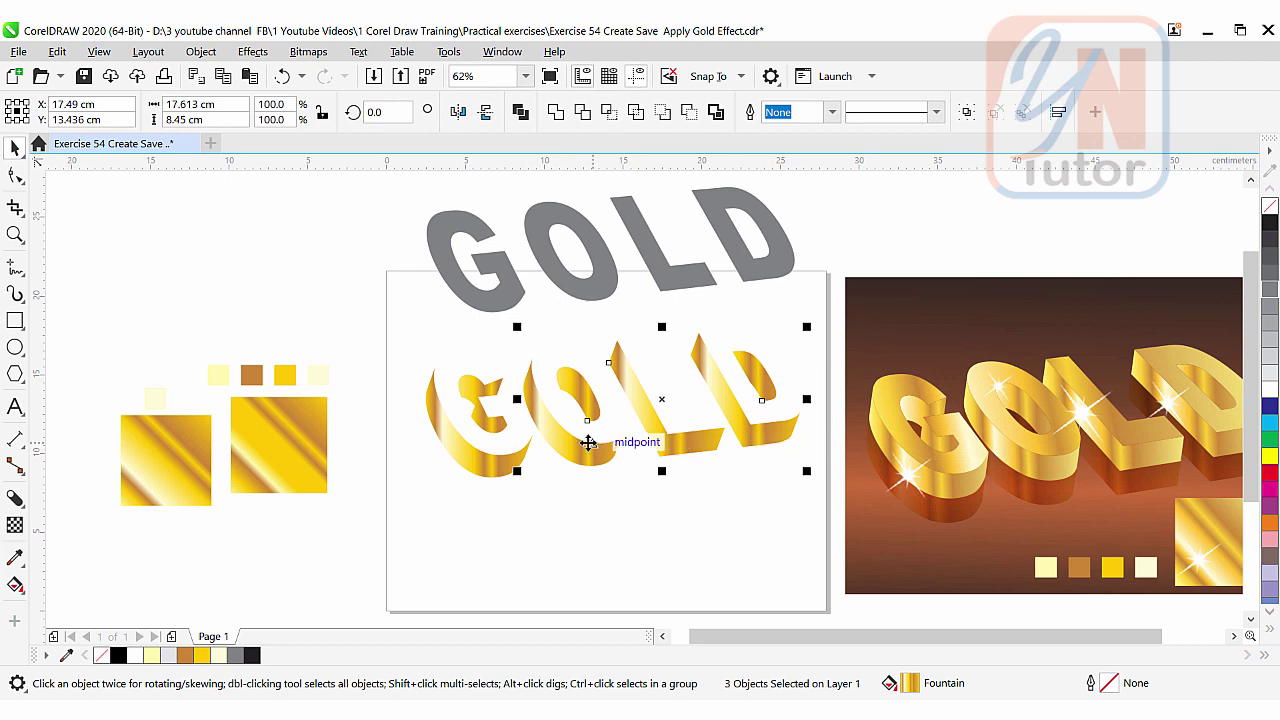
click(505, 290)
Repeat the gold fill on the grey GOLD text and confirm Snap To Objects is on.
key(ctrl+r)
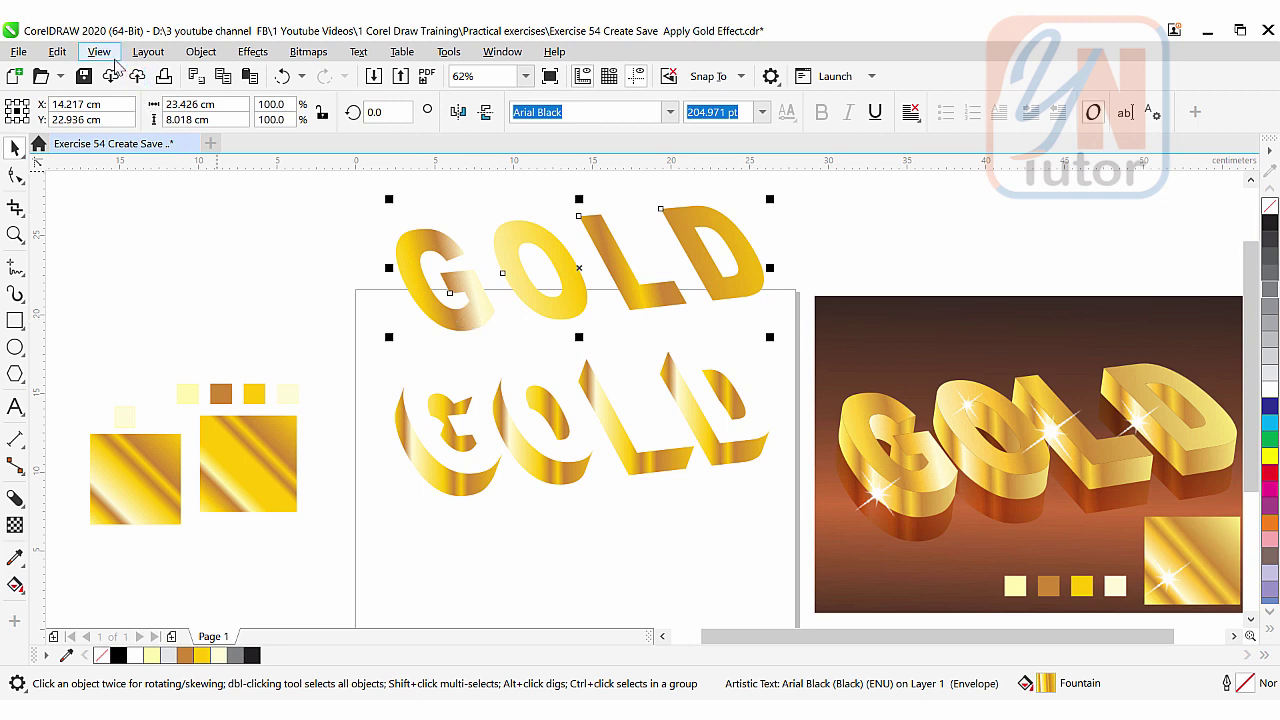
click(99, 51)
mouse_move(169, 497)
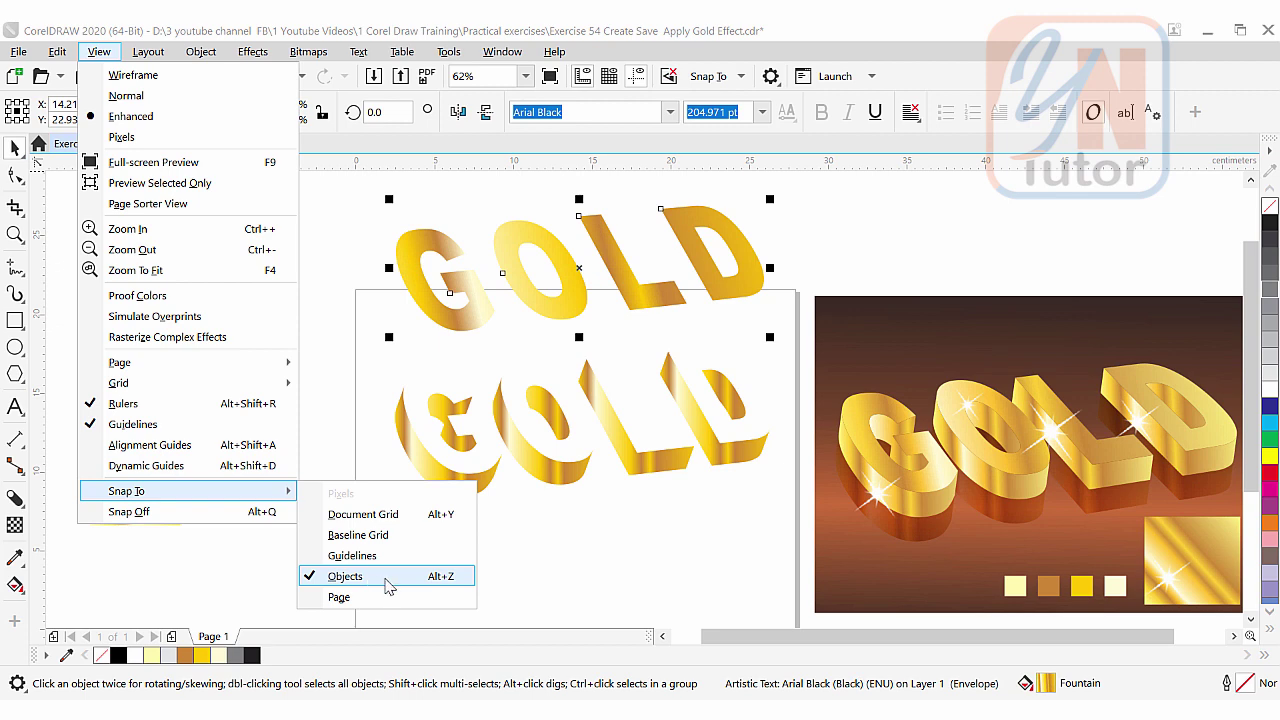
click(497, 308)
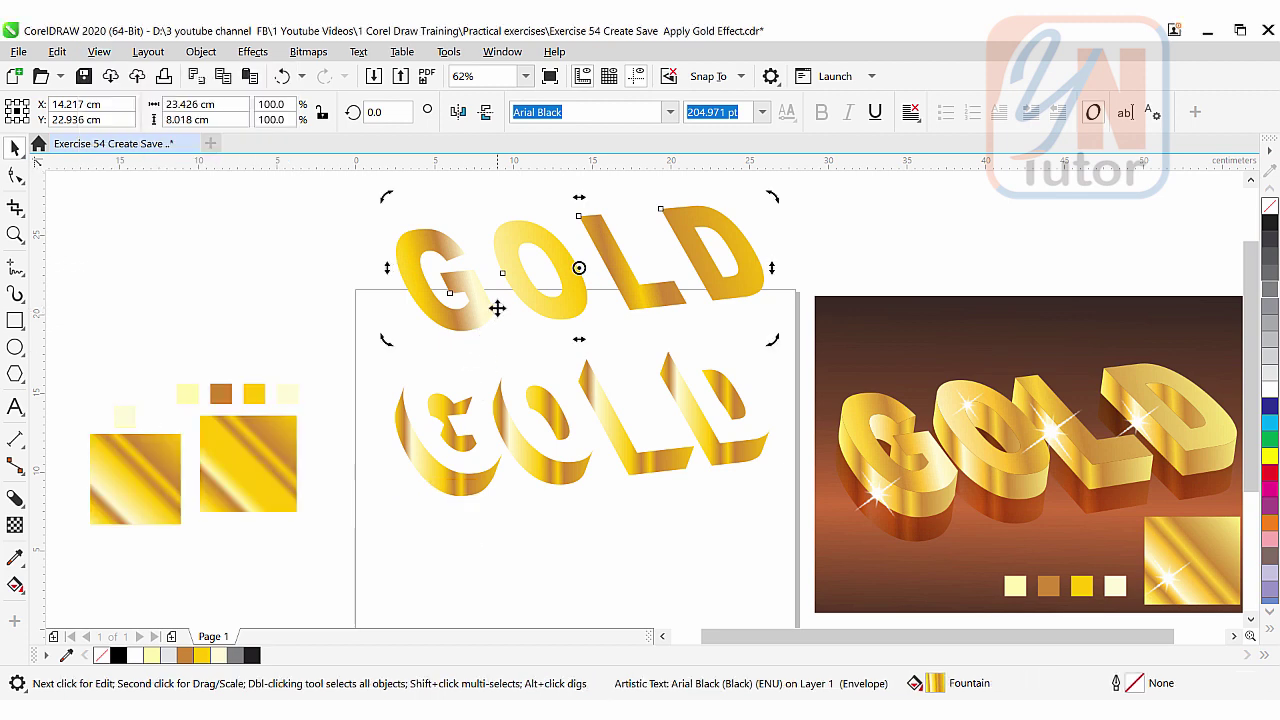
Move the flat gold GOLD face onto the extruded letters and fine-align it.
click(502, 313)
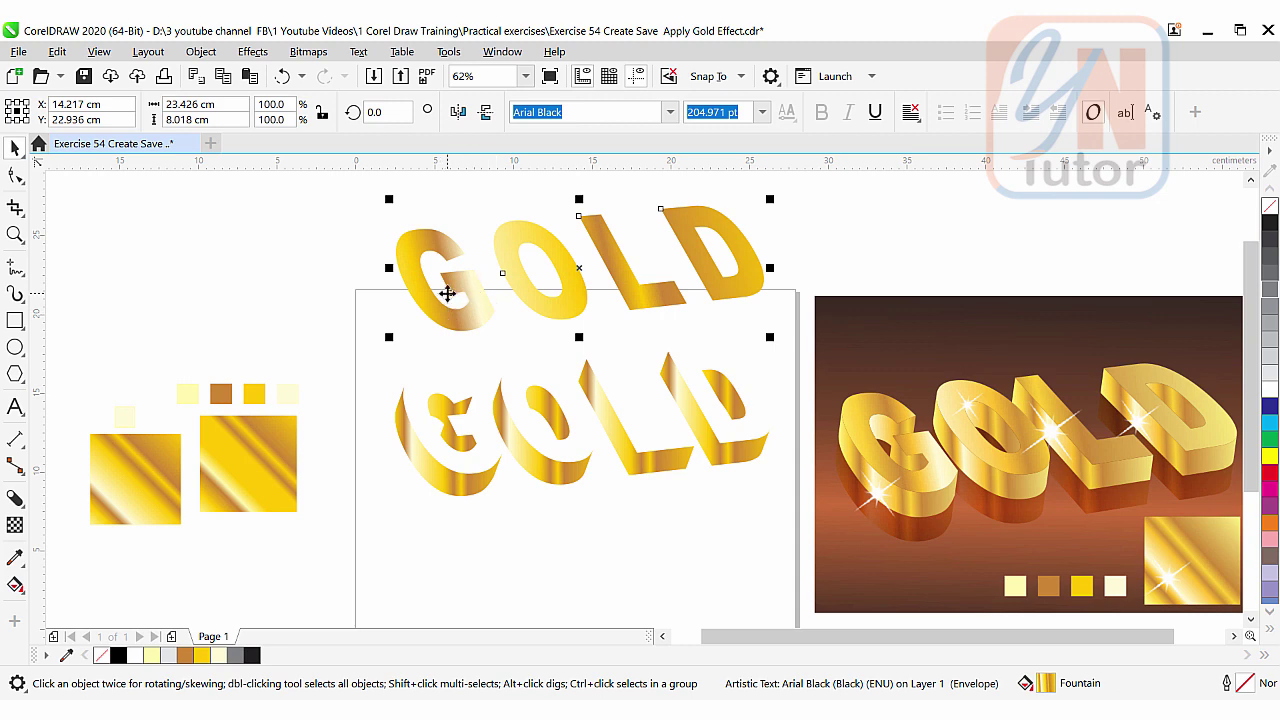
drag(447, 293, 462, 441)
scroll(470, 434, up, 4)
drag(516, 371, 444, 390)
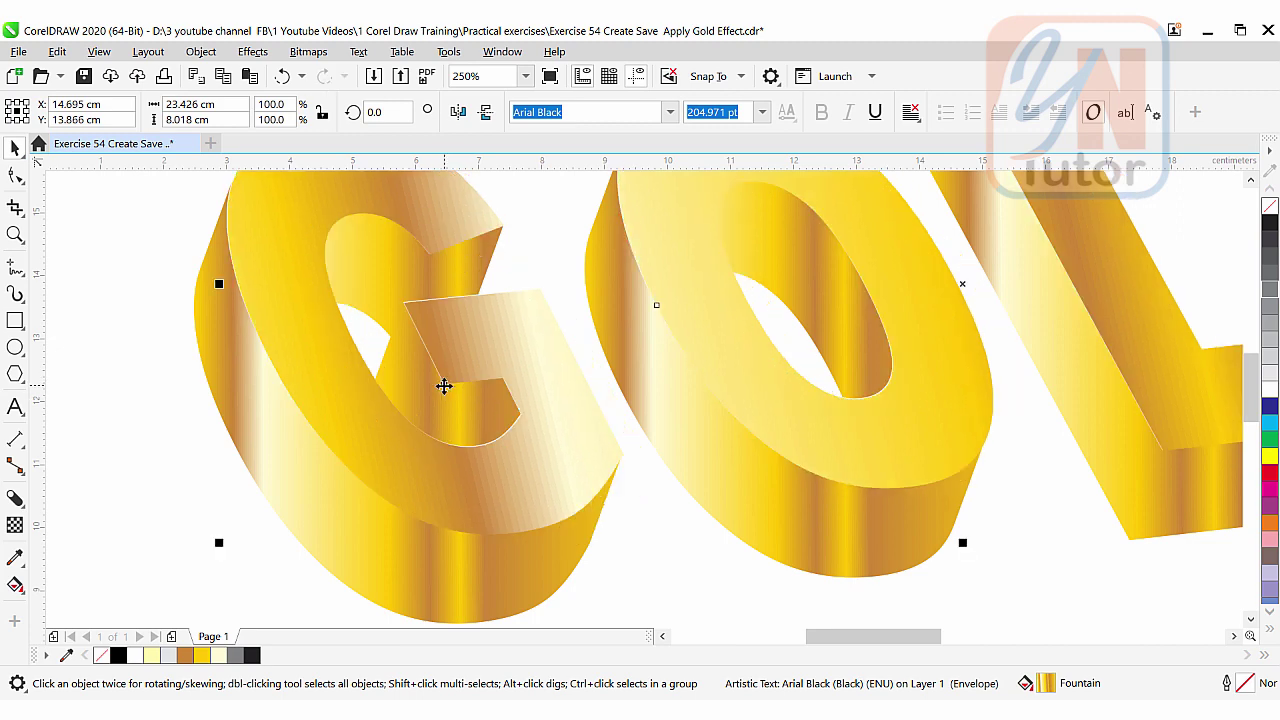
scroll(444, 390, down, 4)
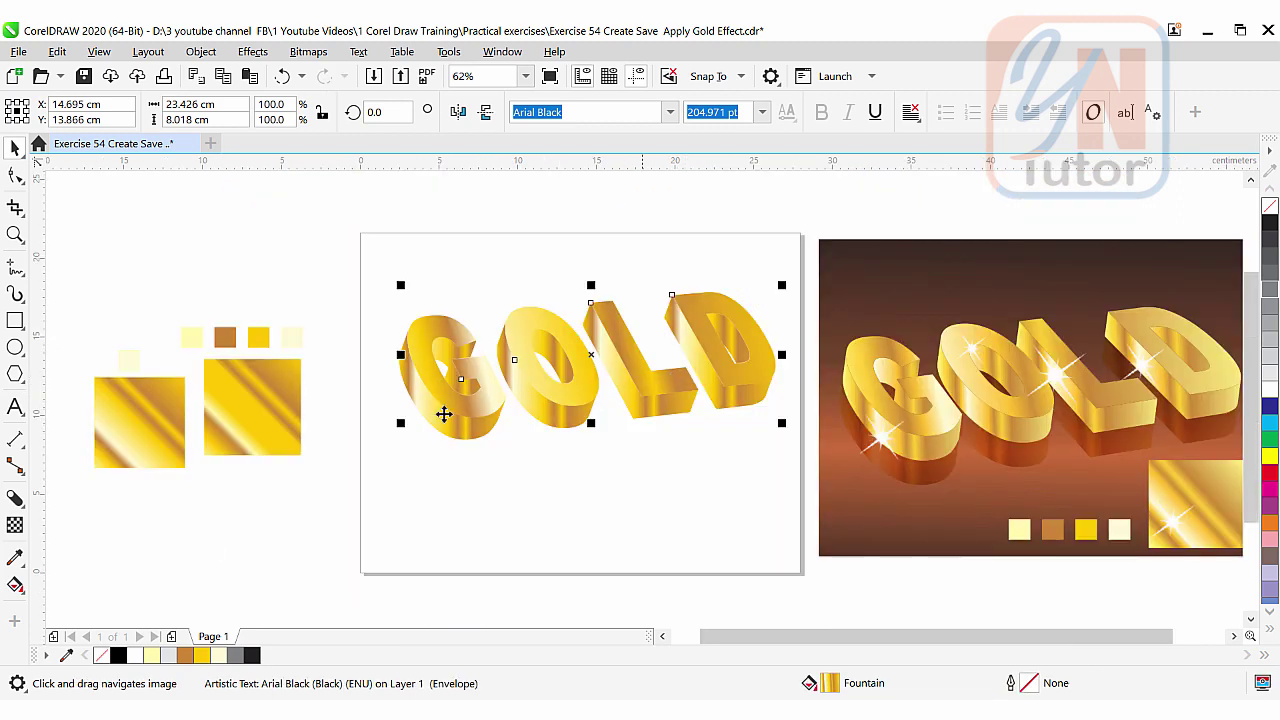
Copy the brown gradient background from the reference onto the page behind GOLD.
click(872, 280)
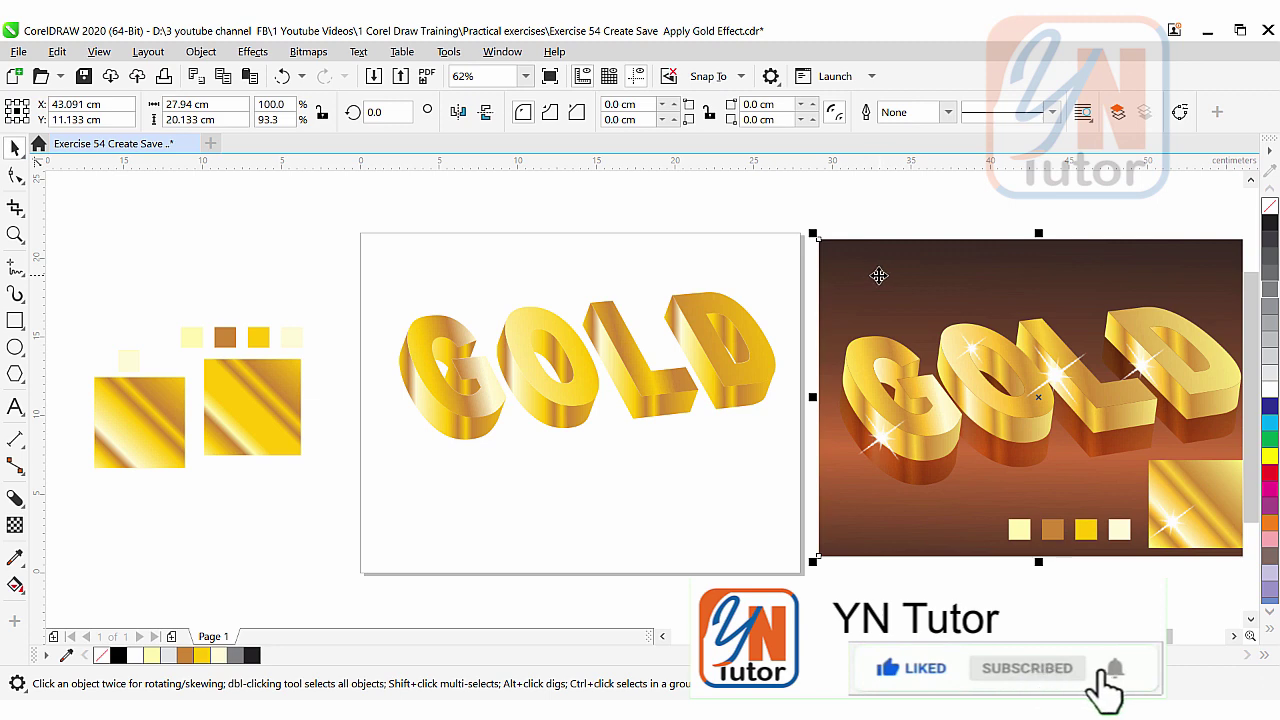
key(Escape)
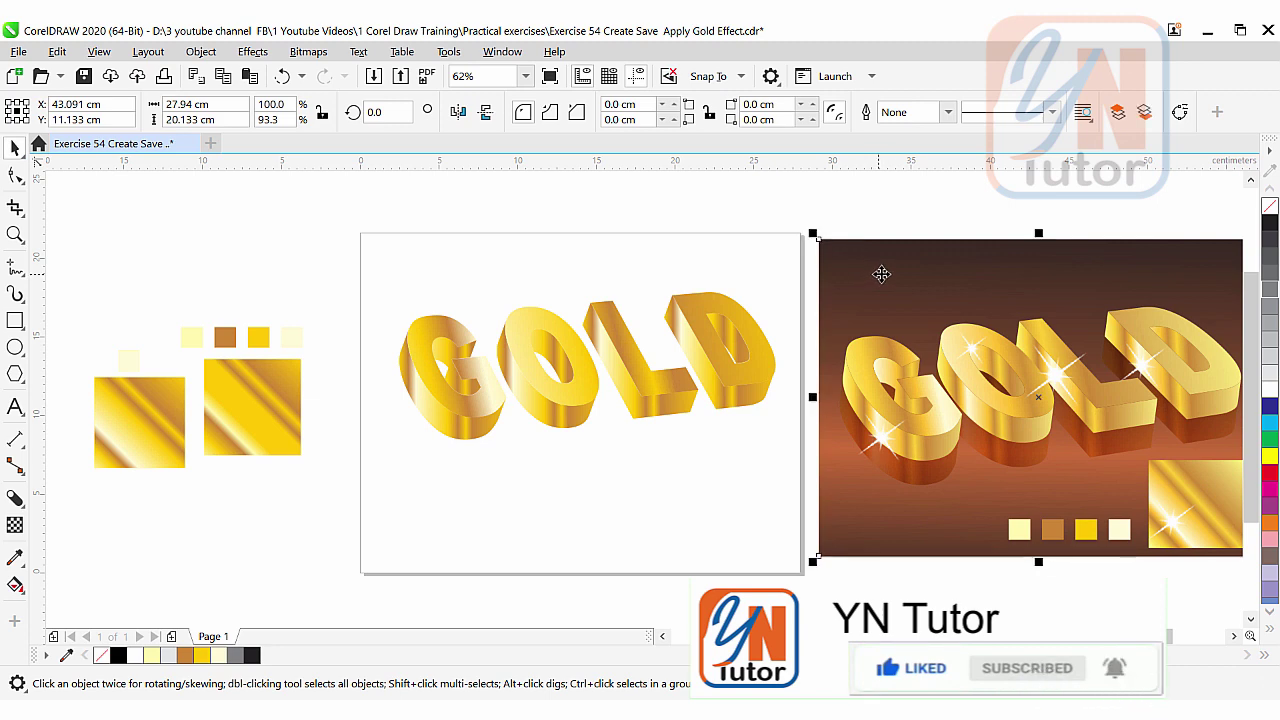
drag(881, 274, 422, 274)
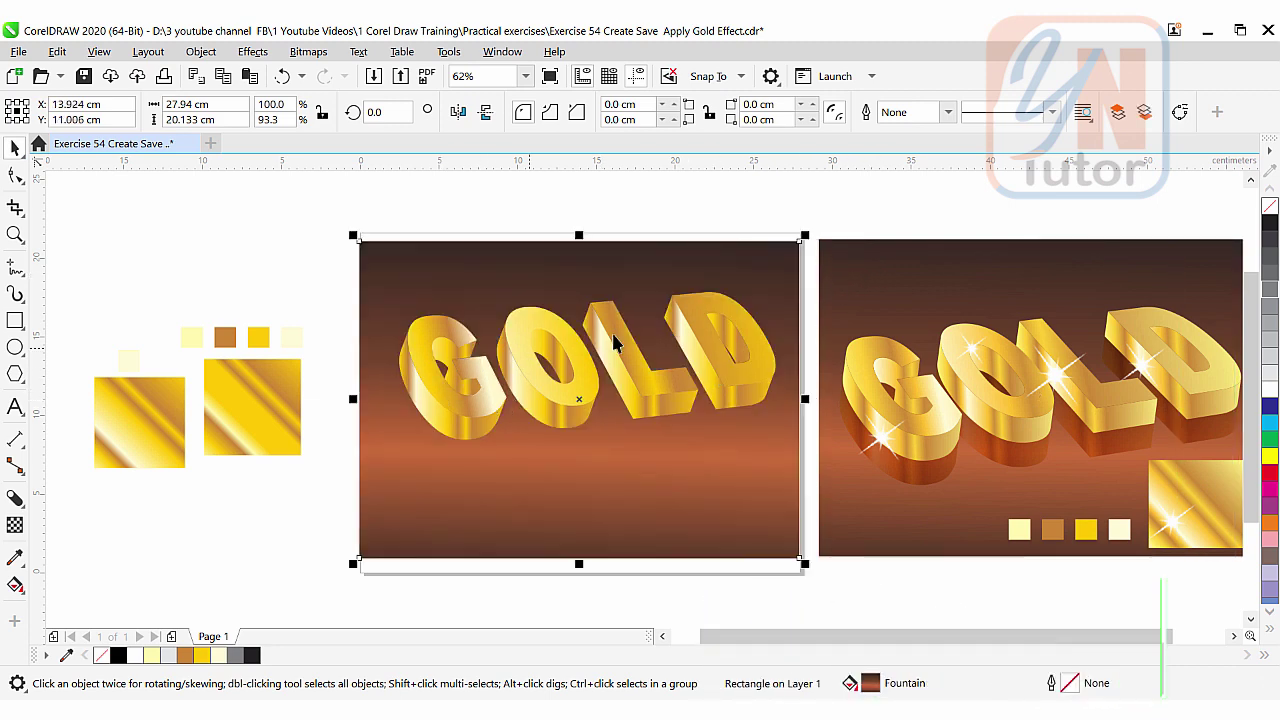
Group the nine pieces of the 3D GOLD text.
key(ctrl+z)
drag(322, 255, 768, 502)
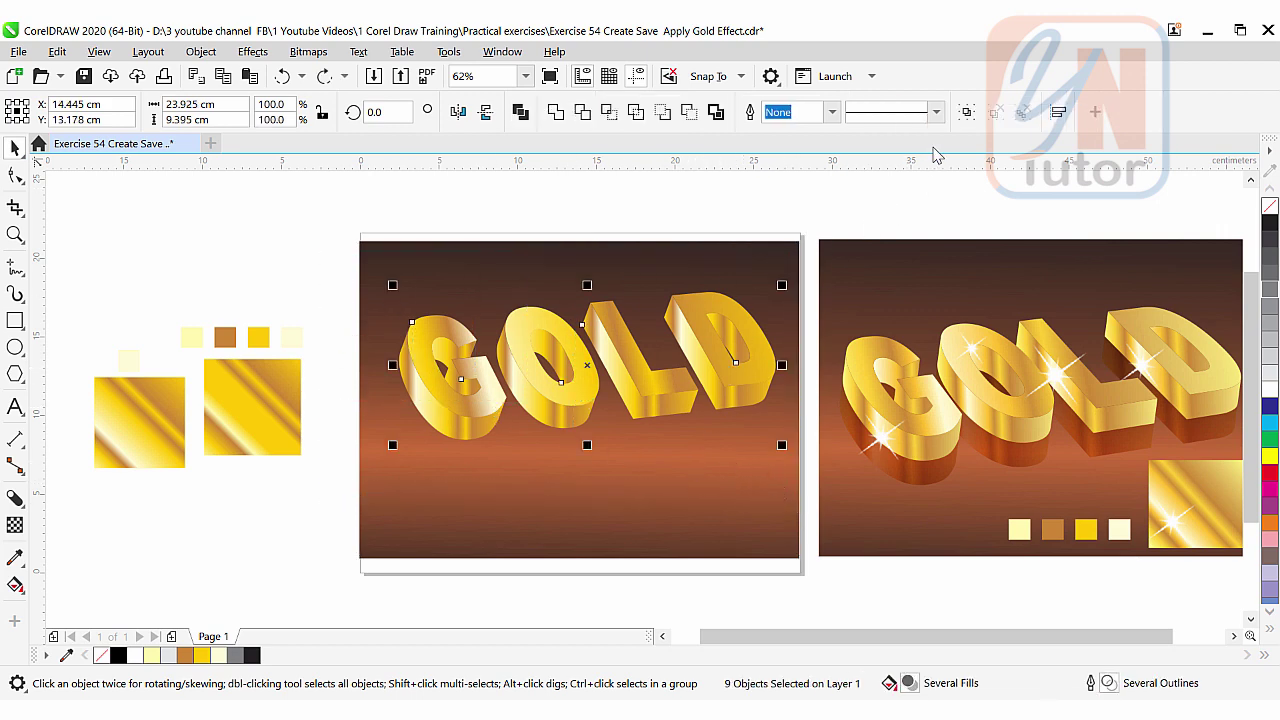
click(966, 112)
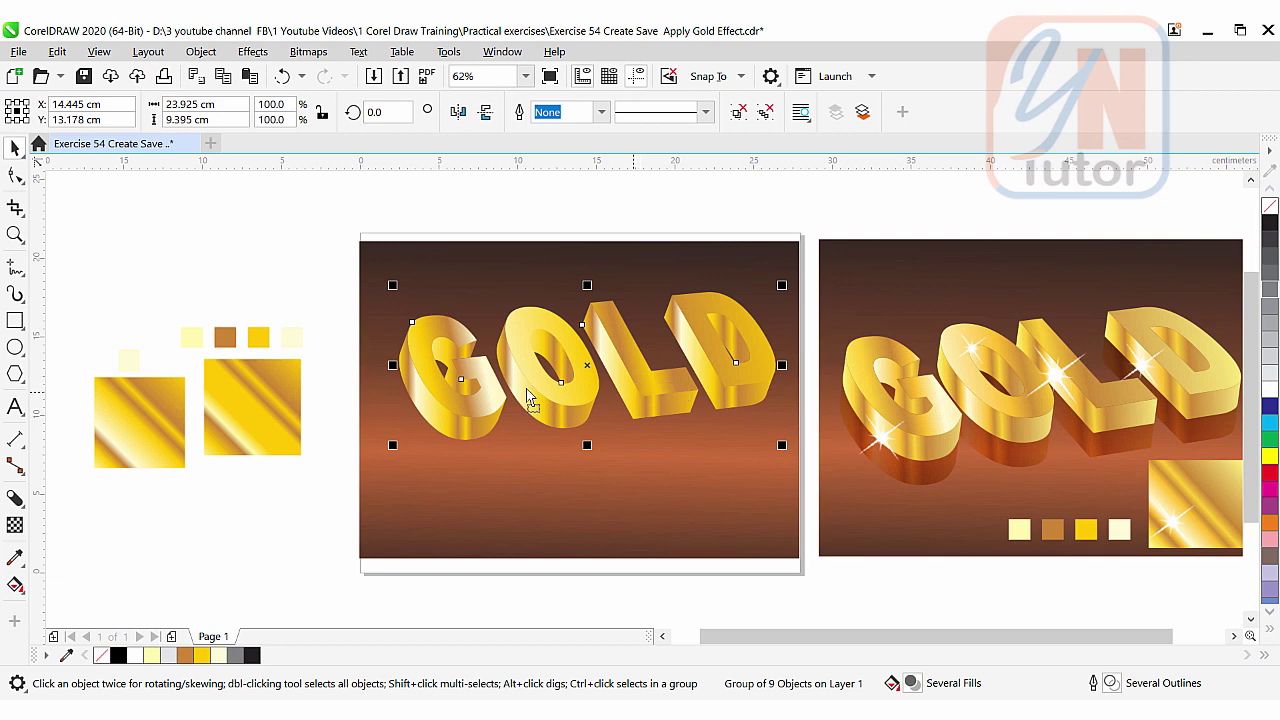
Bring the GOLD group to the front of the page and nudge it slightly down and left.
mouse_move(526, 388)
mouse_down()
mouse_move(517, 418)
mouse_move(517, 383)
mouse_up()
key(ctrl+z)
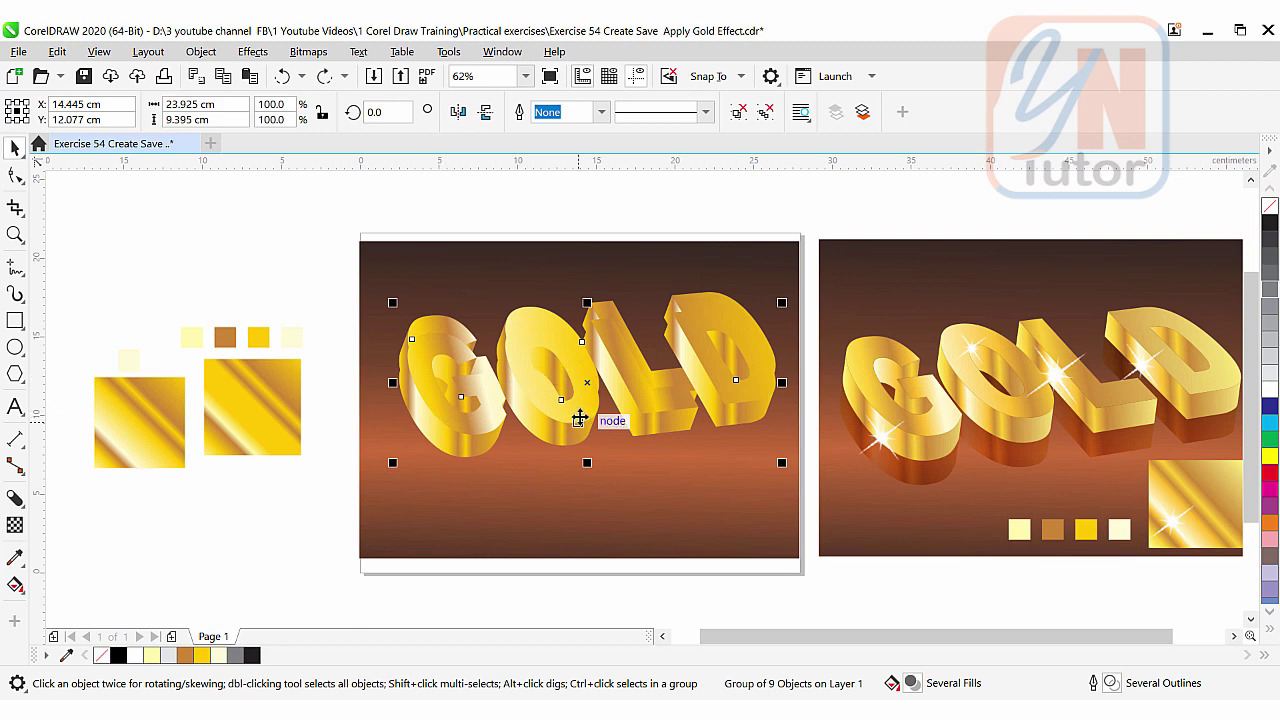
key(Up)
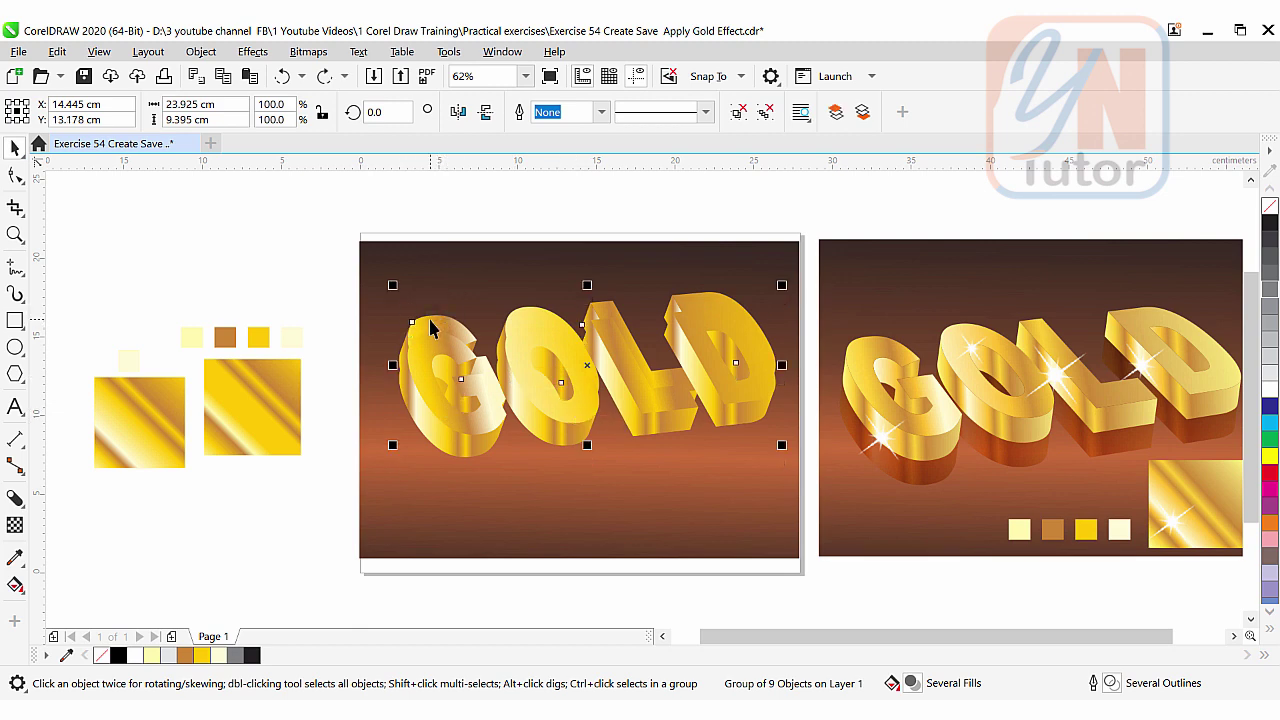
click(206, 58)
mouse_move(287, 320)
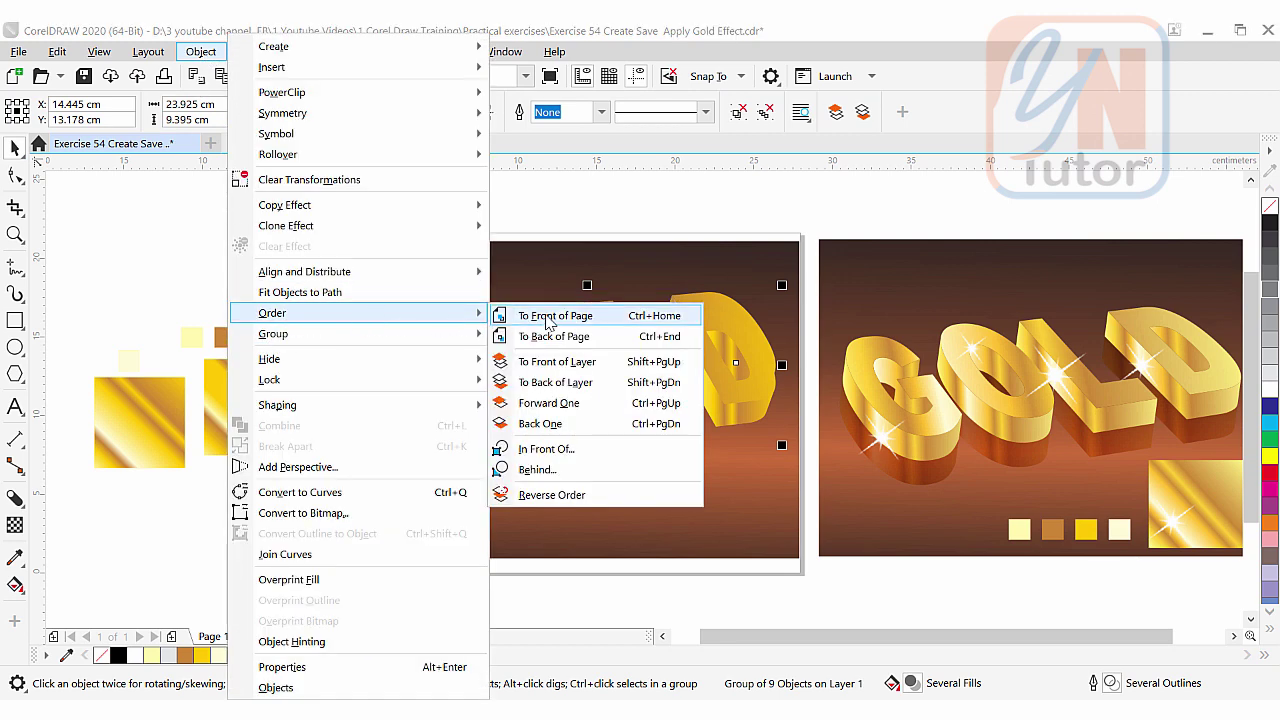
click(547, 317)
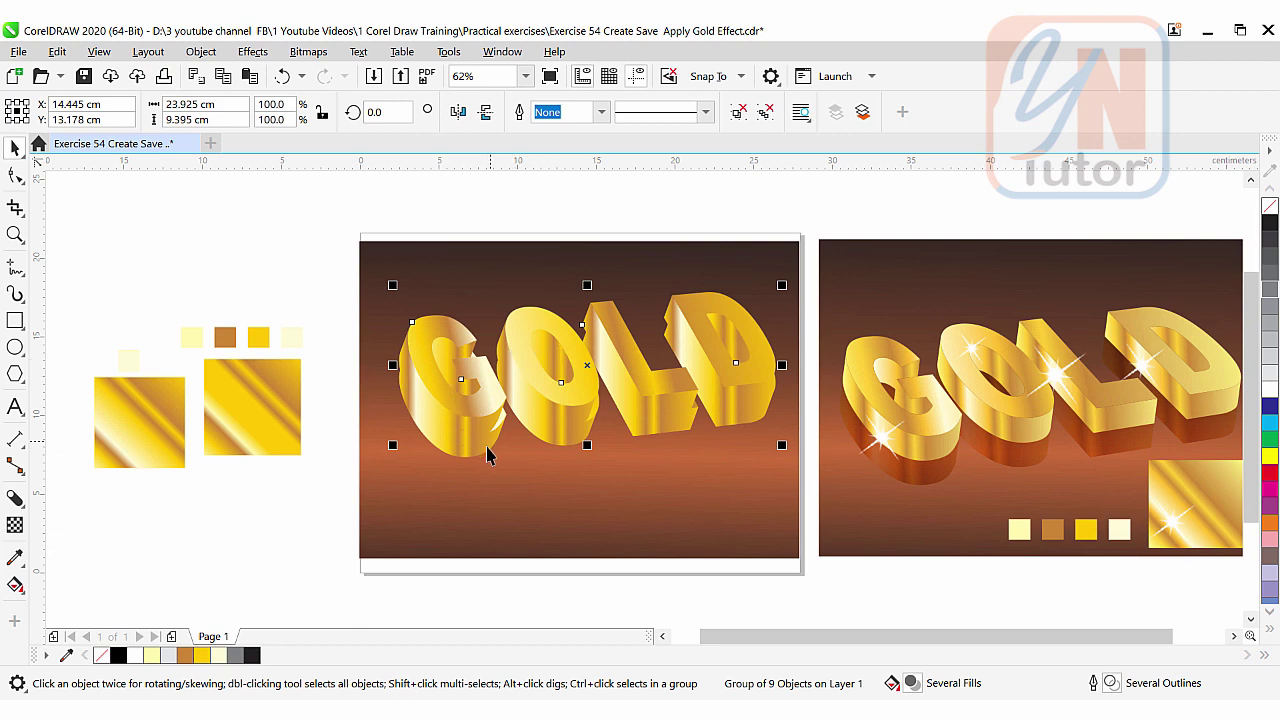
drag(487, 455, 487, 453)
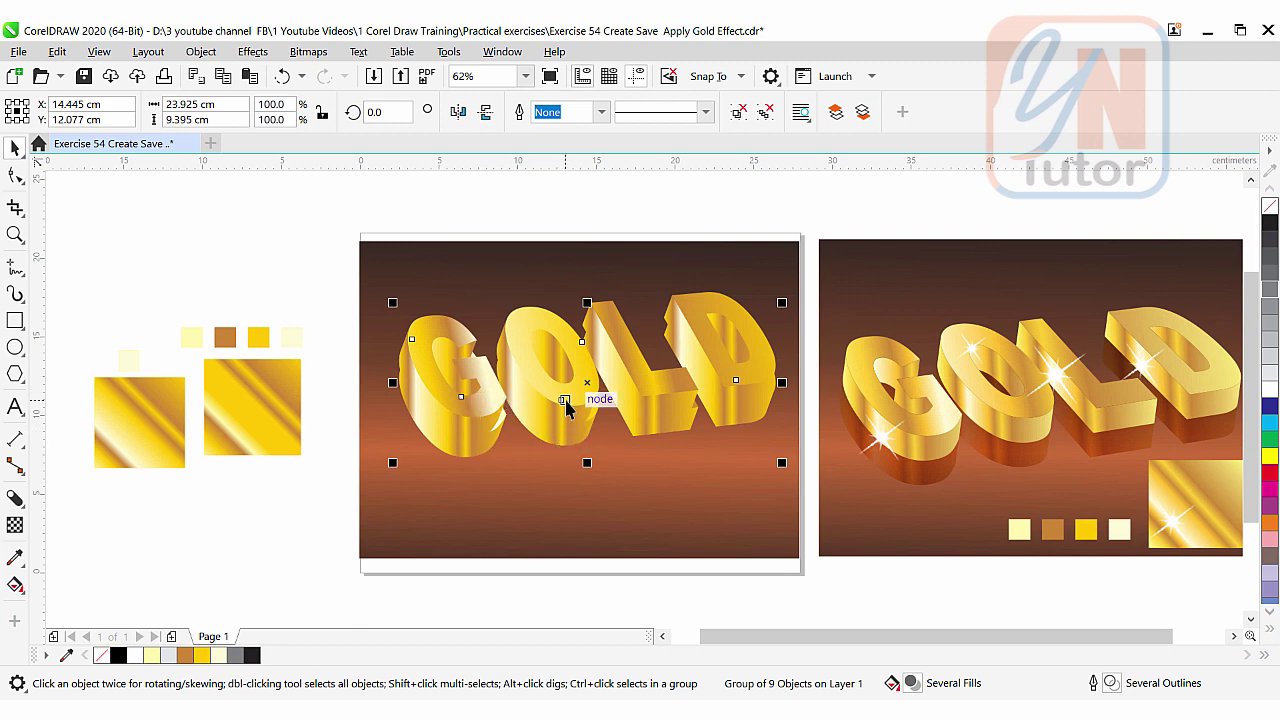
drag(590, 390, 584, 392)
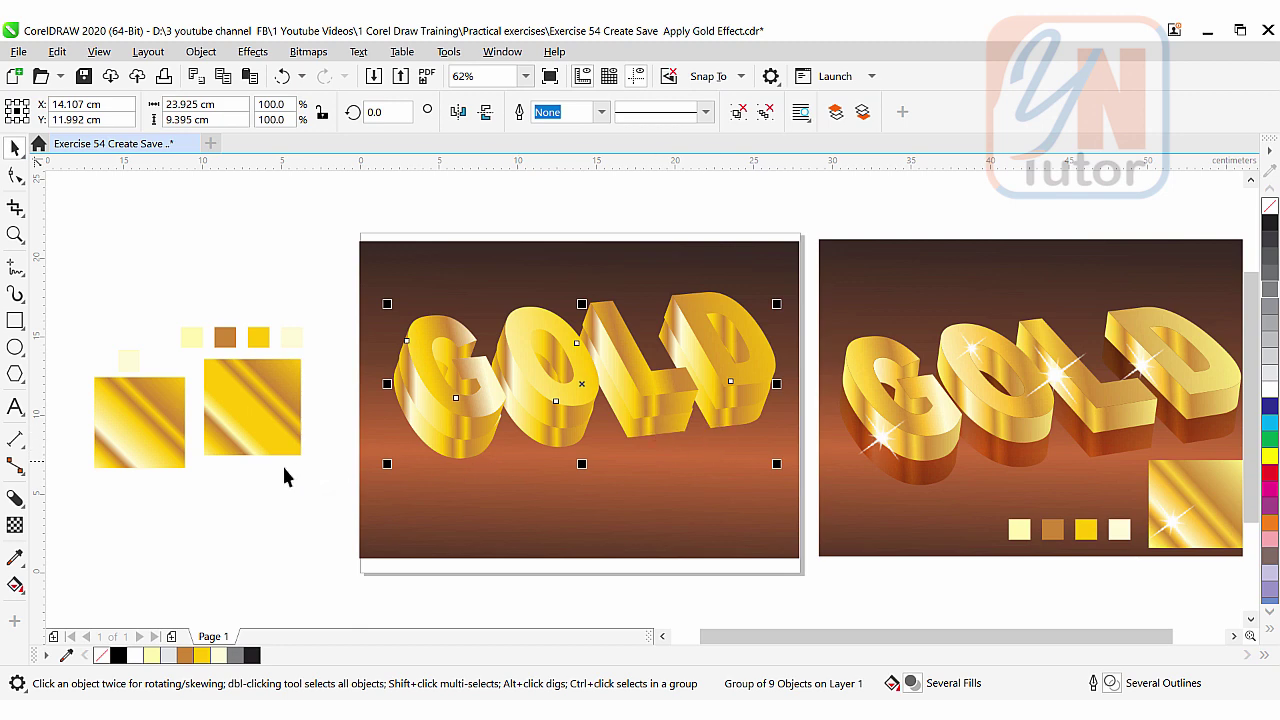
Give the GOLD group Uniform transparency of 50 with the Multiply merge mode.
click(14, 525)
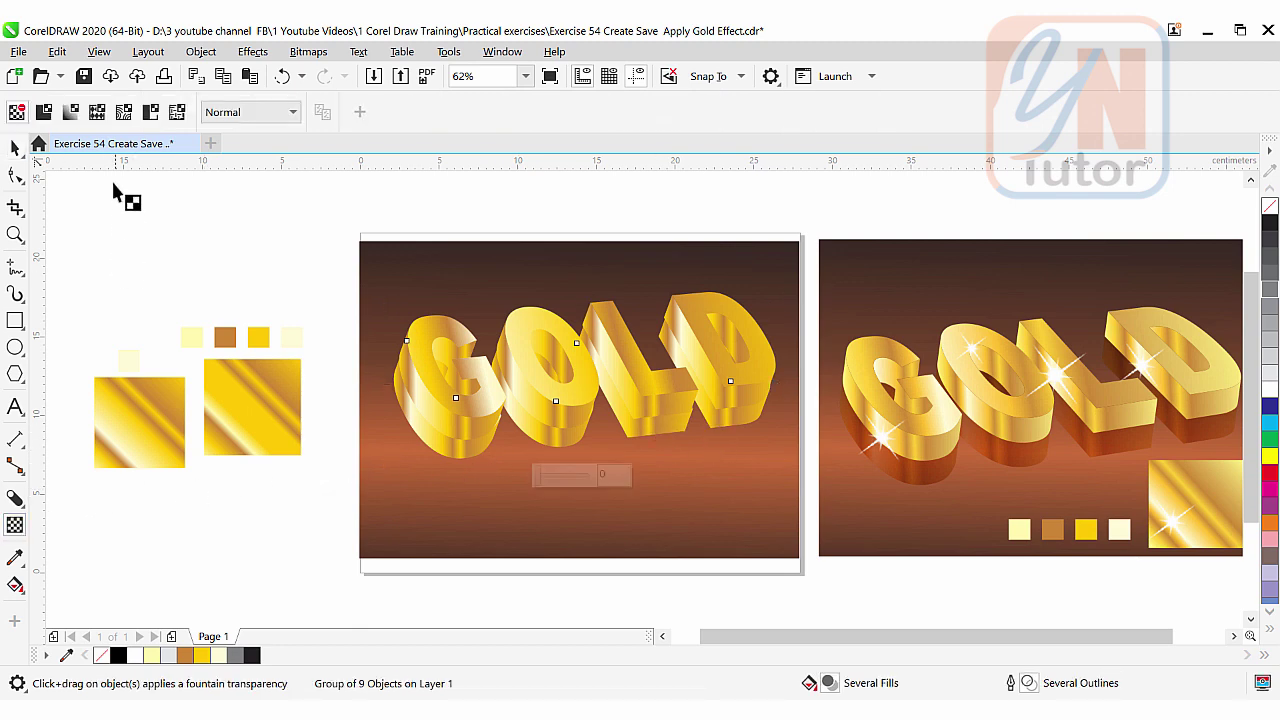
click(44, 112)
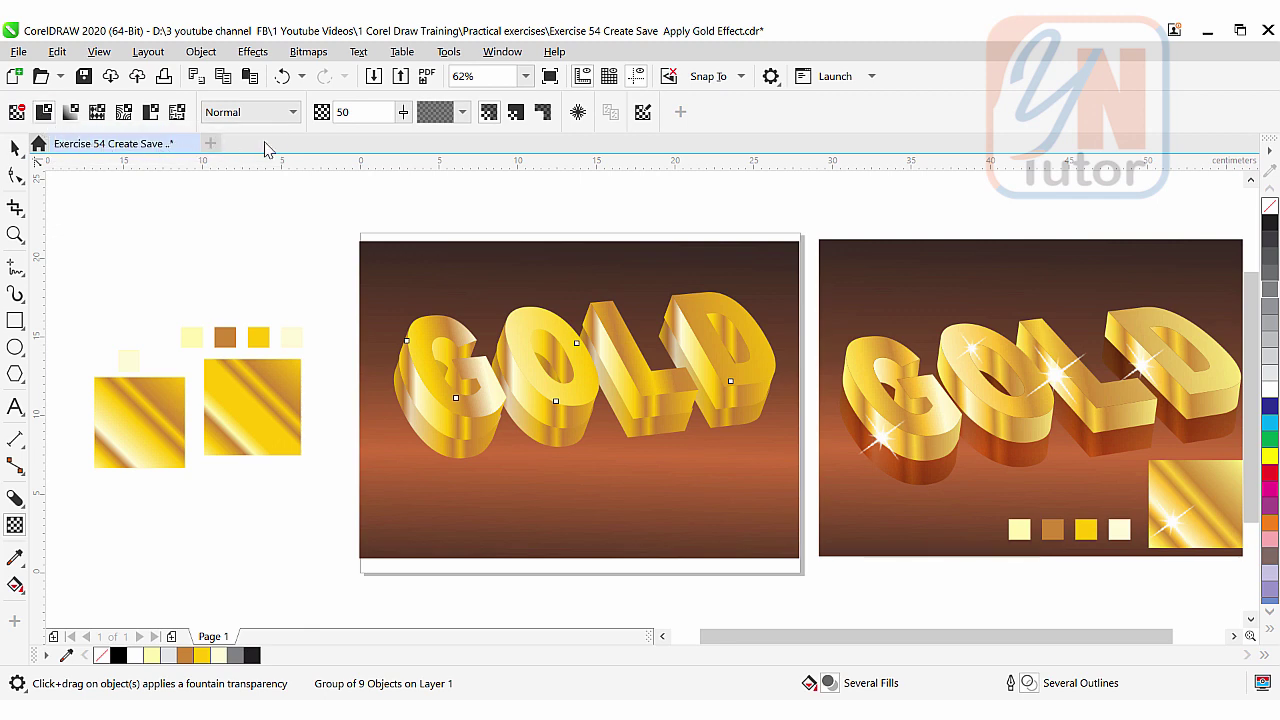
click(290, 114)
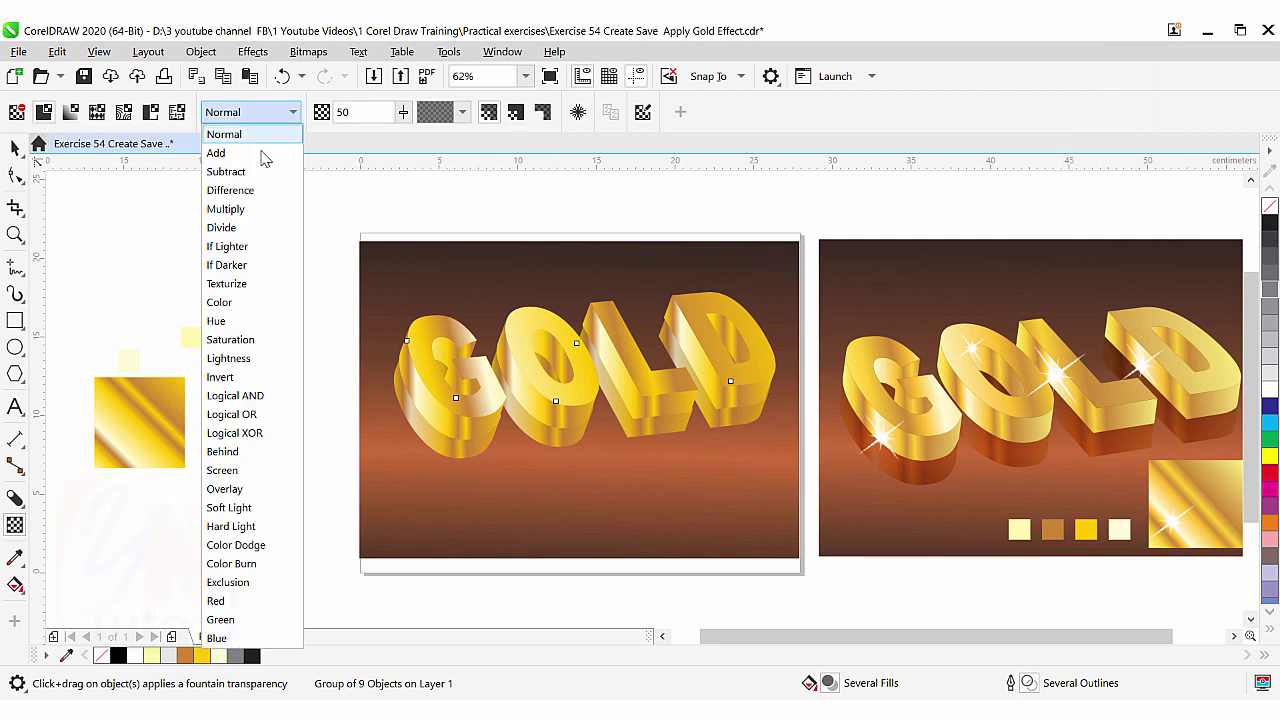
click(243, 211)
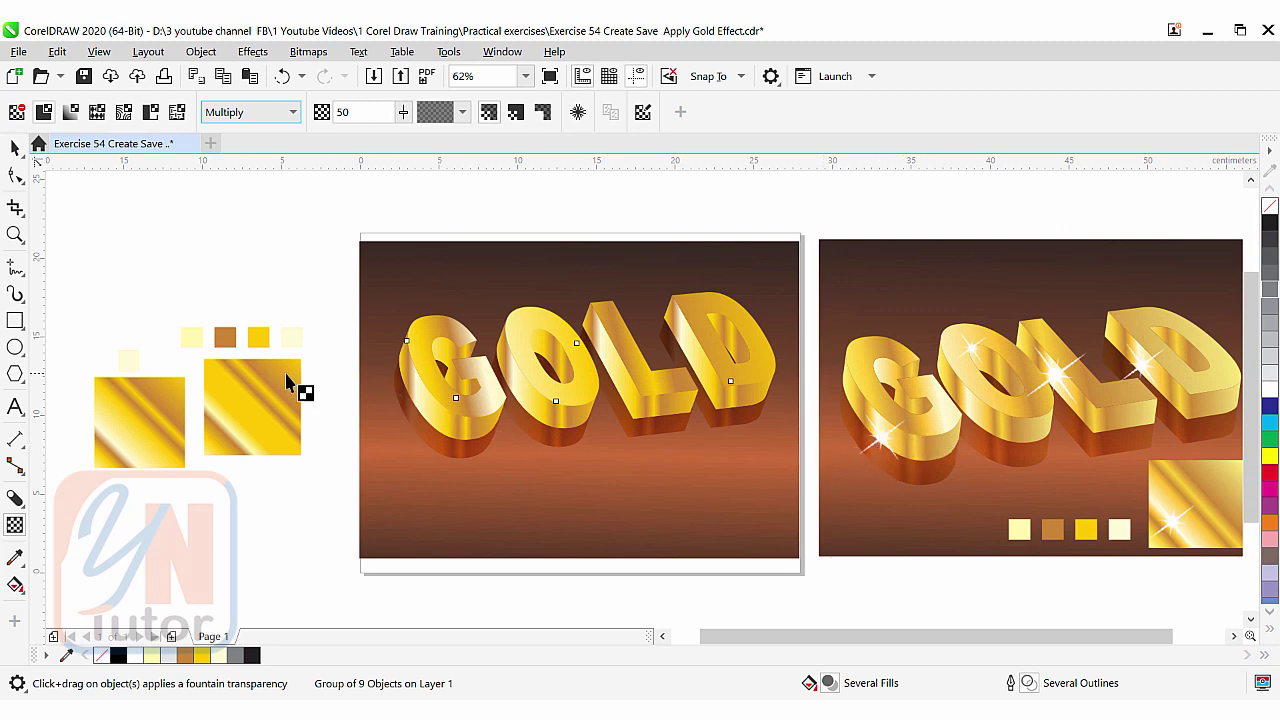
Draw a star below the GOLD text and reduce it to four points.
click(15, 374)
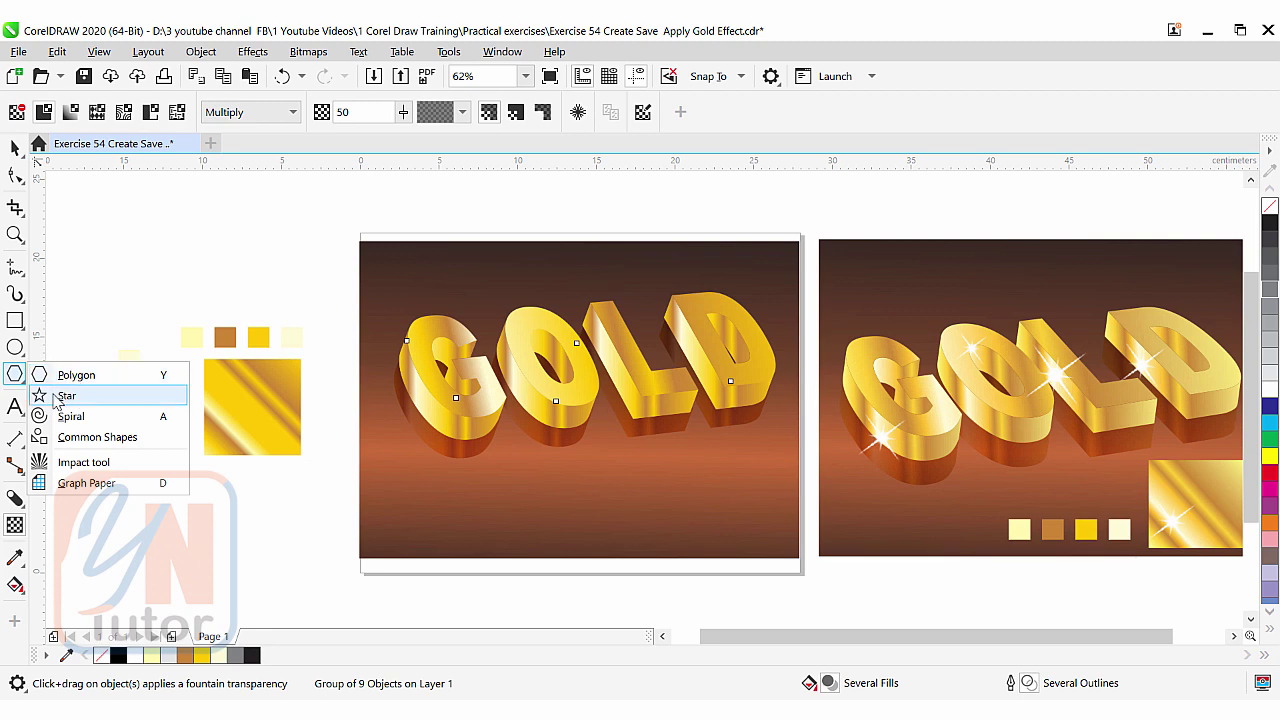
click(106, 402)
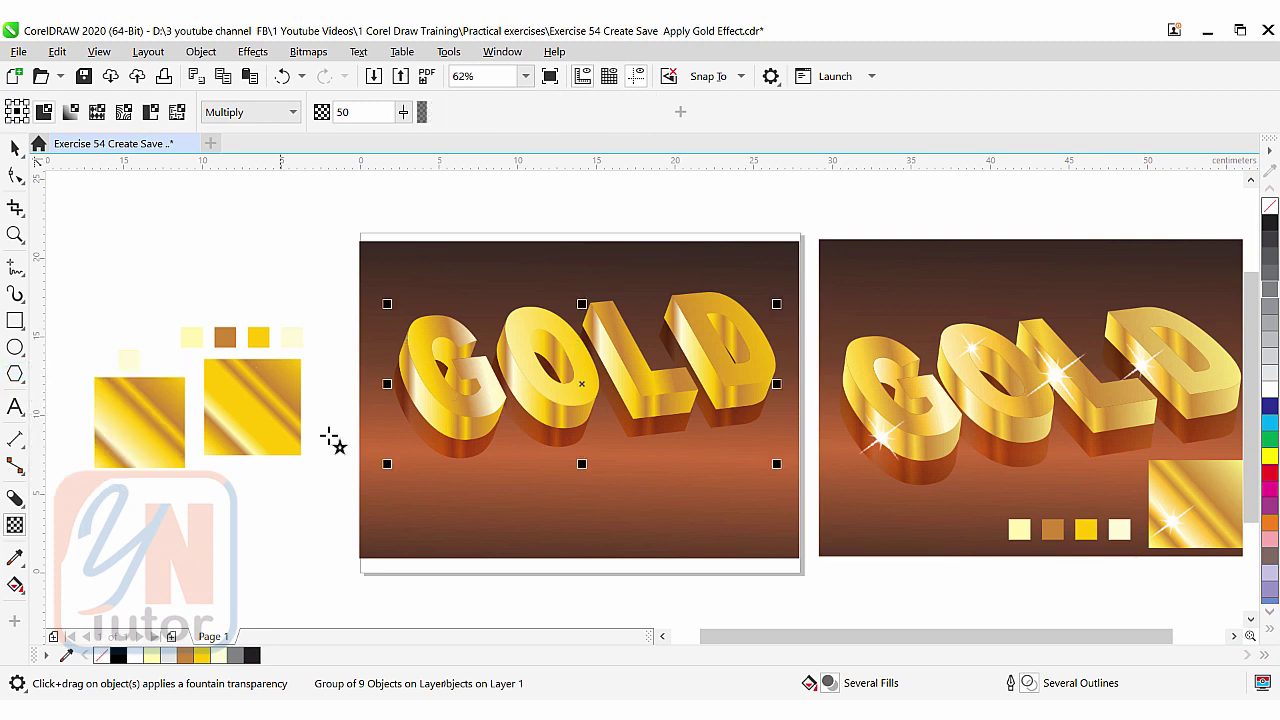
drag(427, 486, 474, 532)
scroll(474, 532, up, 2)
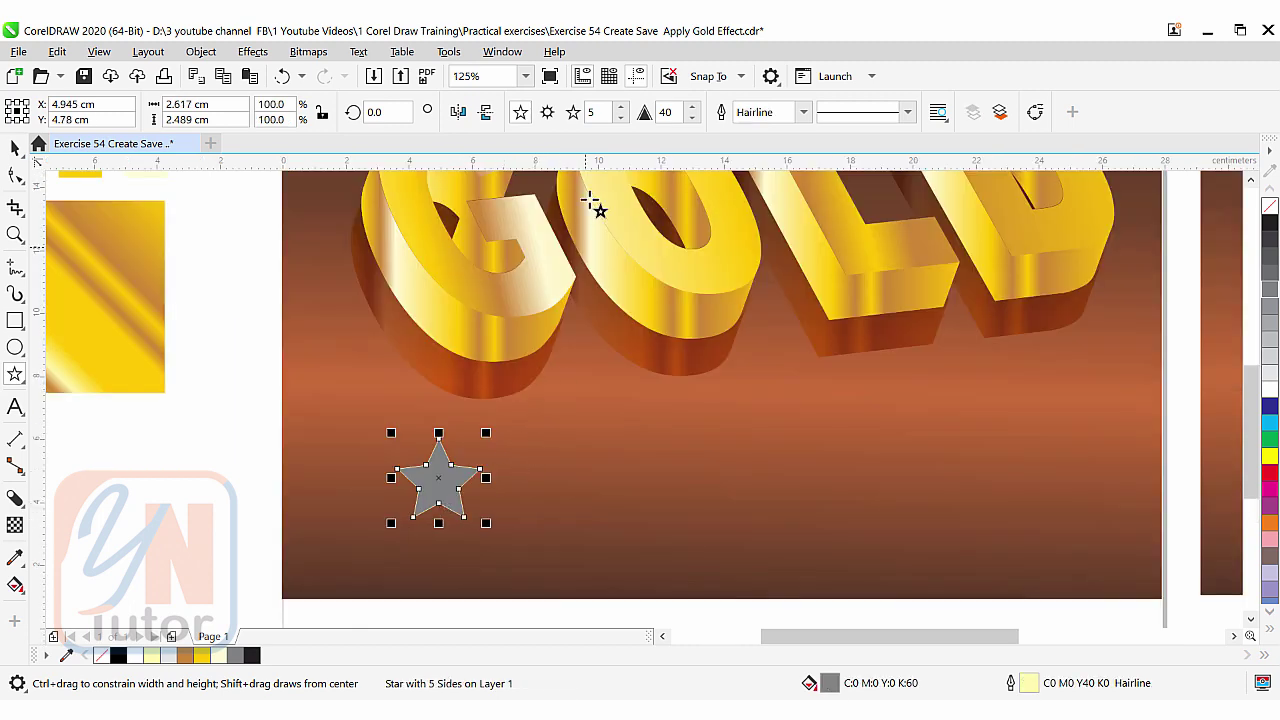
click(620, 118)
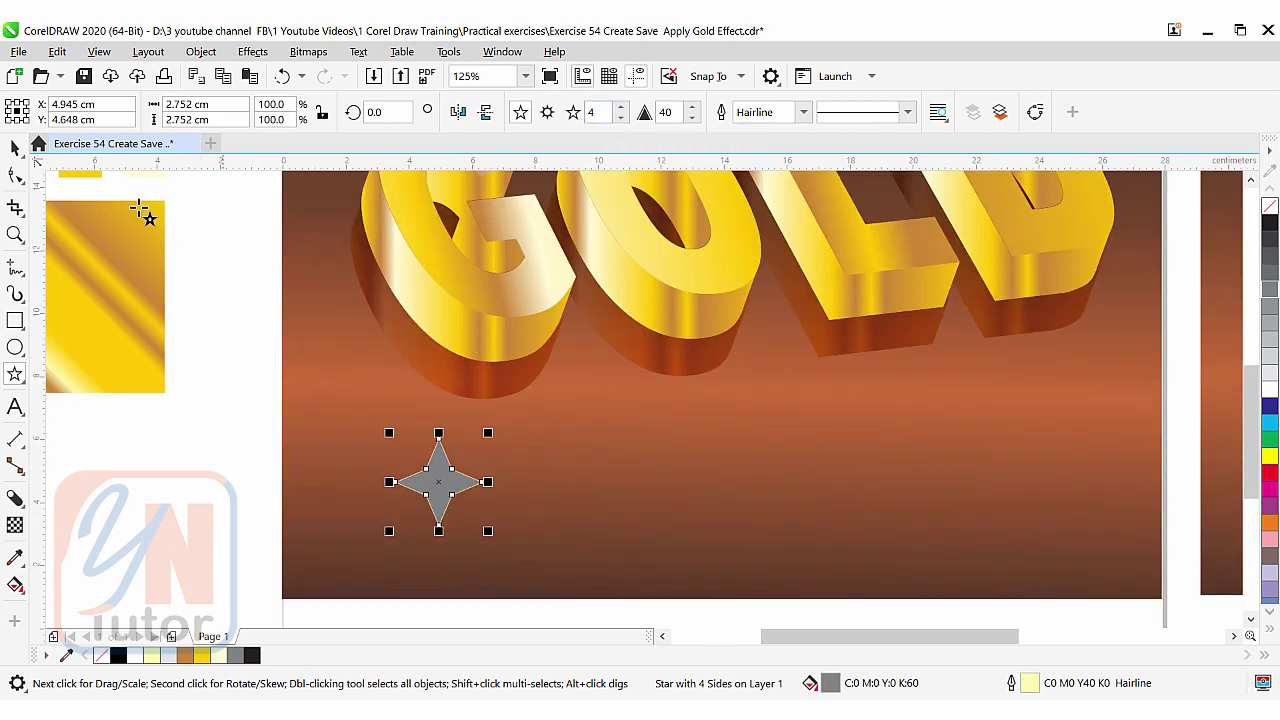
Pull the star's inner node toward the centre to make thin sparkle spikes.
click(15, 175)
scroll(426, 496, up, 2)
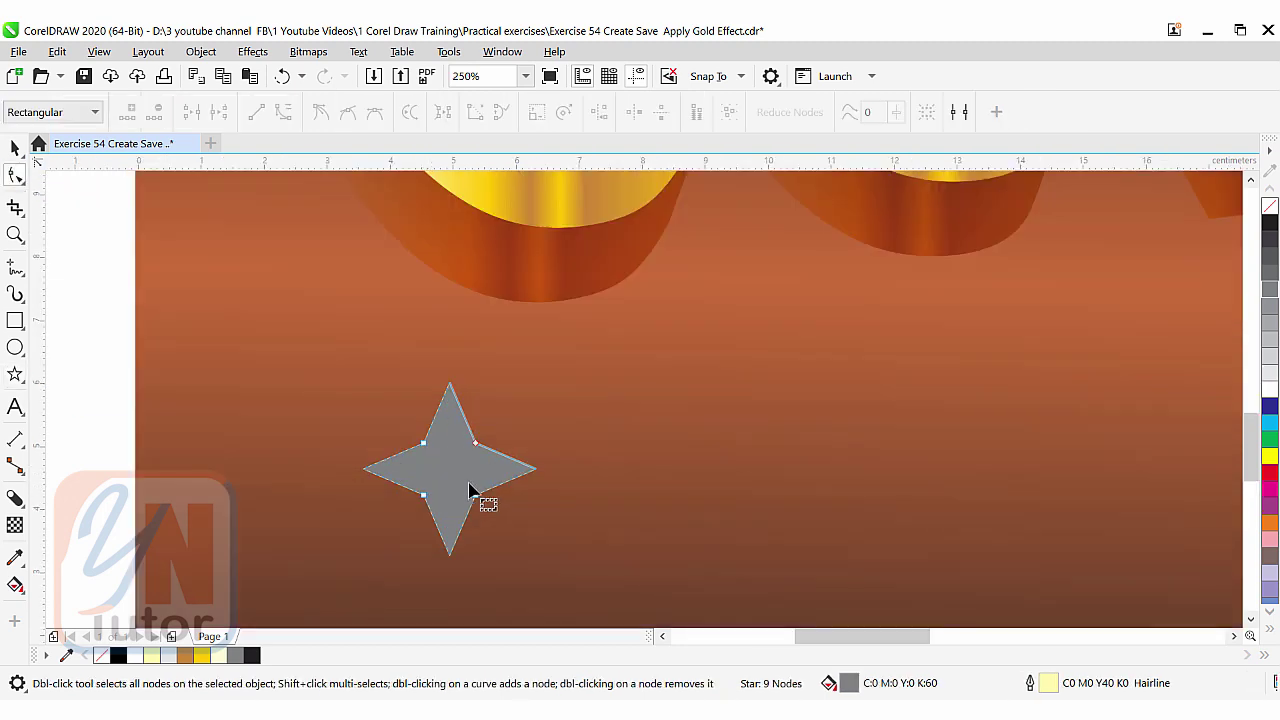
drag(476, 447, 455, 466)
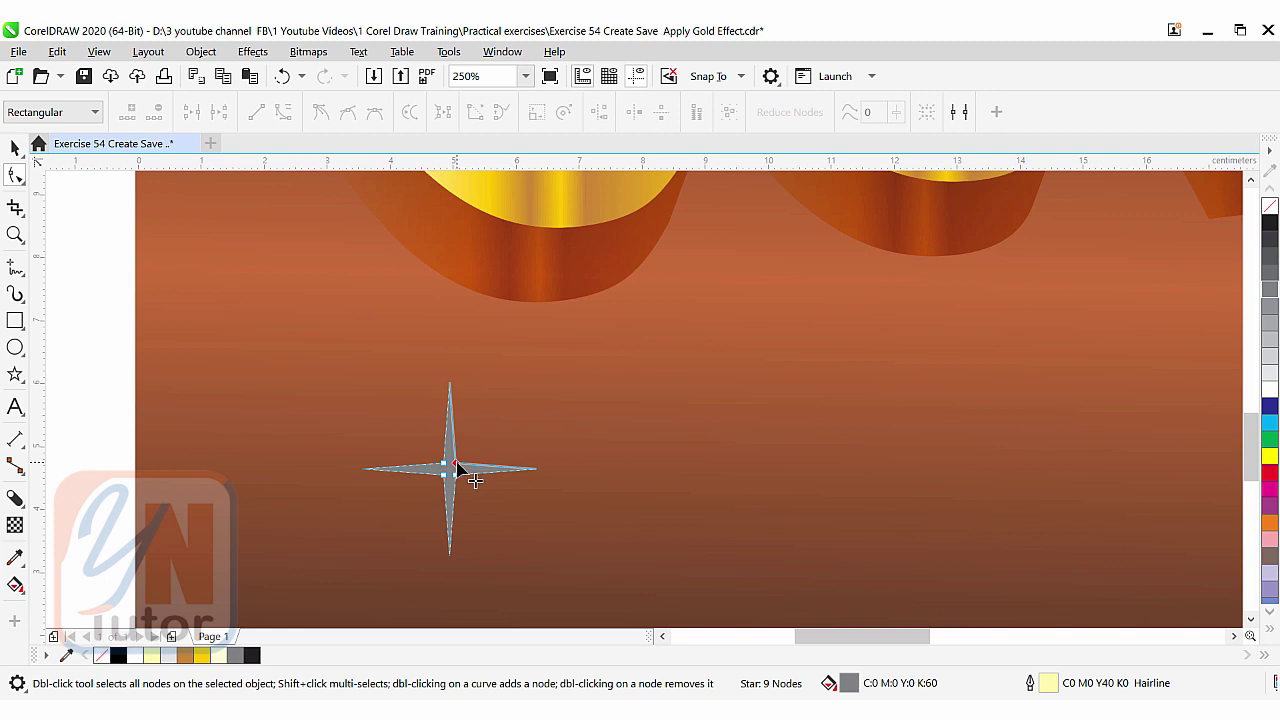
scroll(450, 462, down, 2)
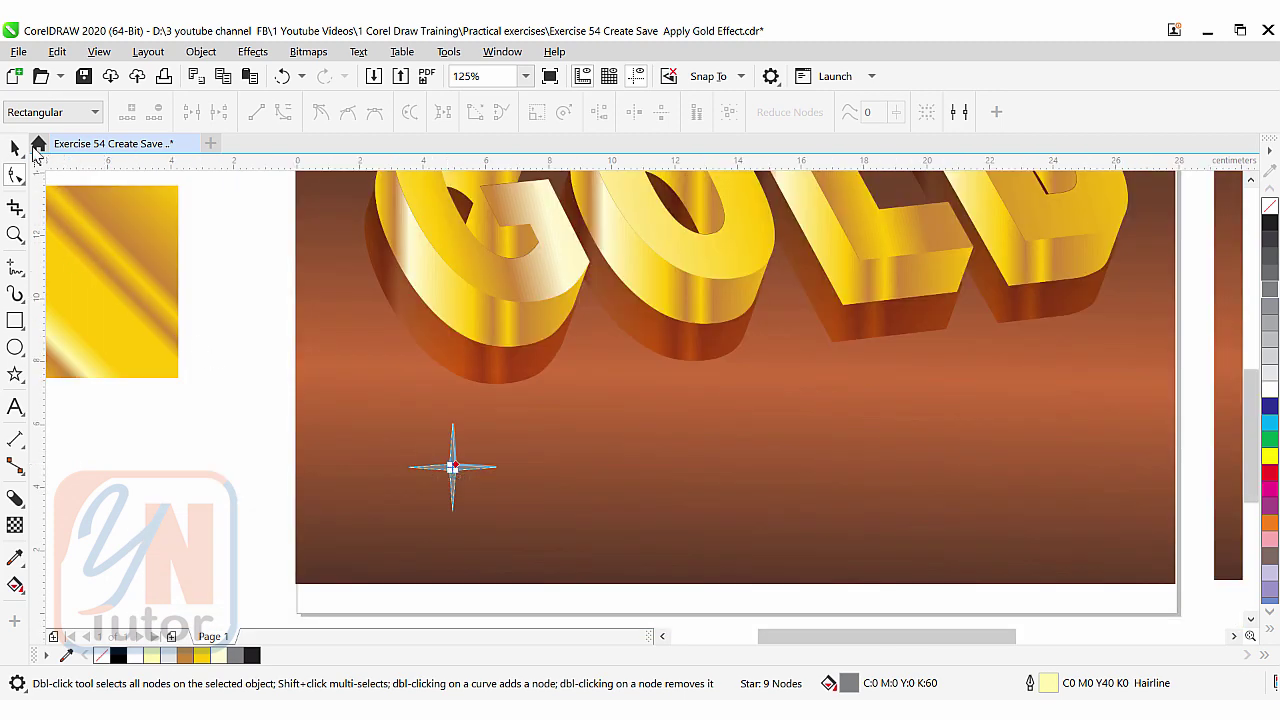
click(15, 147)
Fill the four-point star white and enlarge it slightly.
key(space)
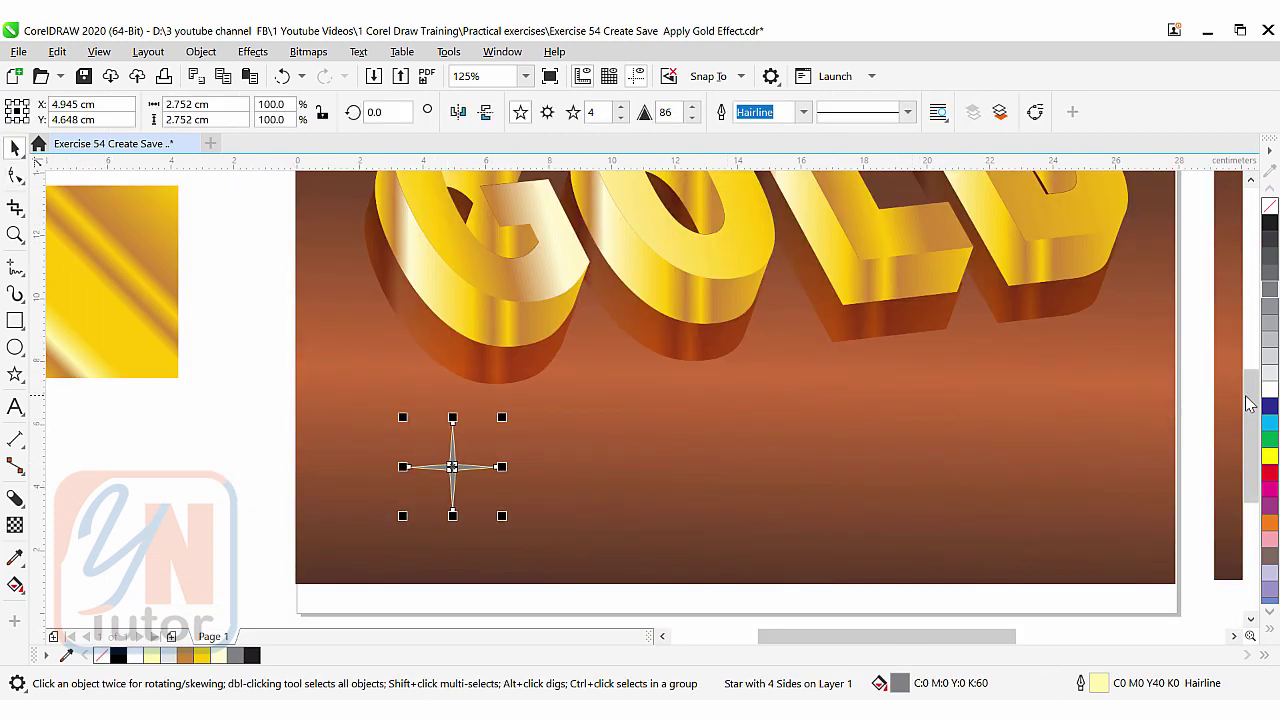
click(1269, 389)
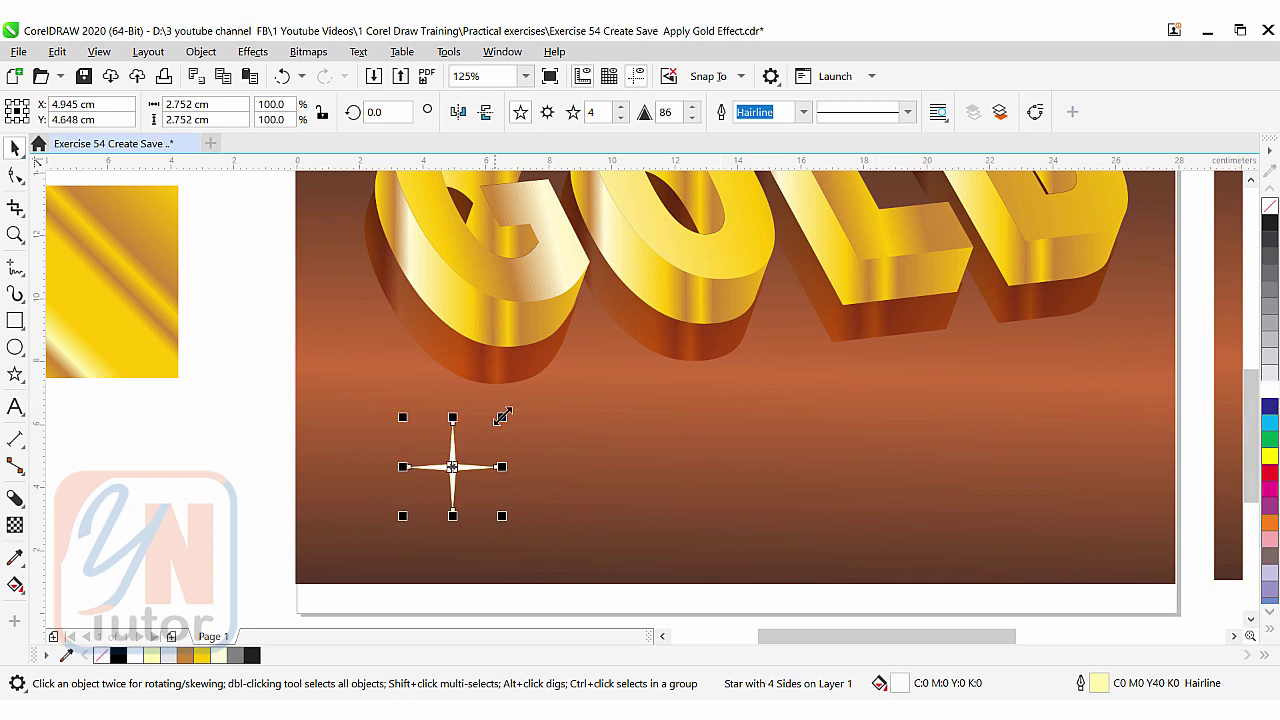
drag(502, 417, 520, 402)
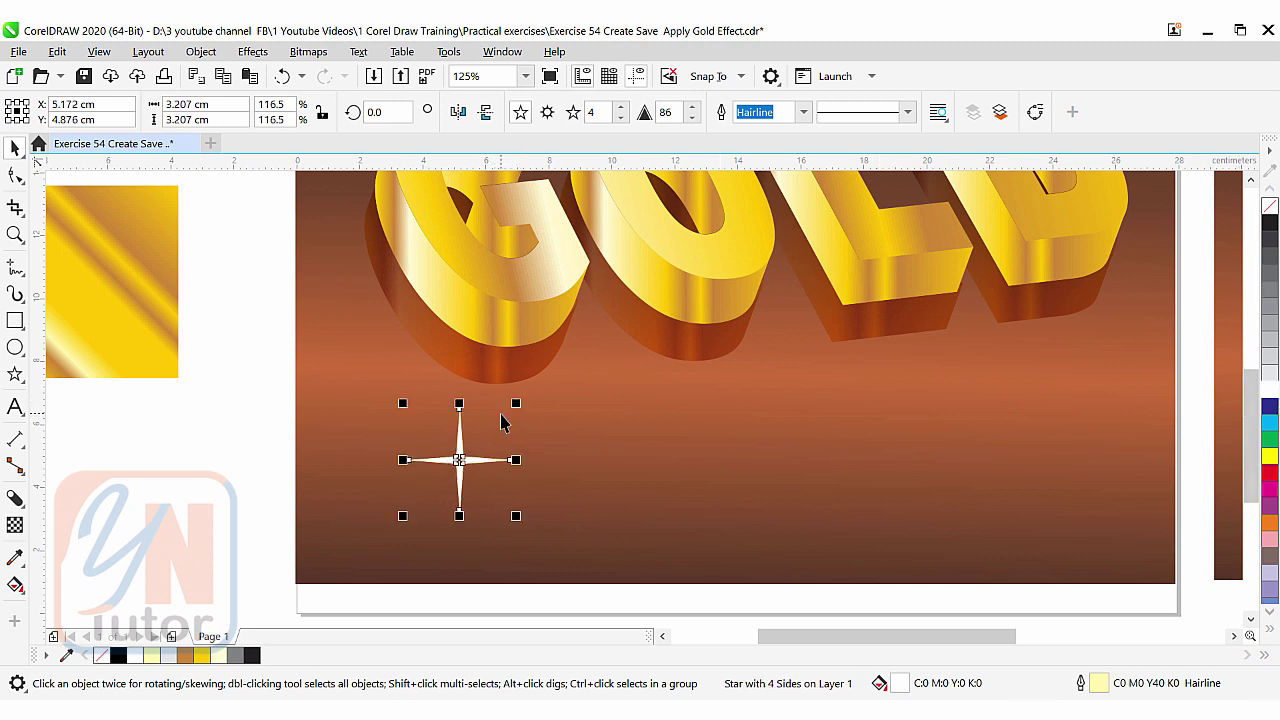
Make a smaller copy rotated 45° and weld both stars into one eight-point sparkle.
drag(516, 403, 490, 432)
click(462, 455)
drag(497, 427, 512, 455)
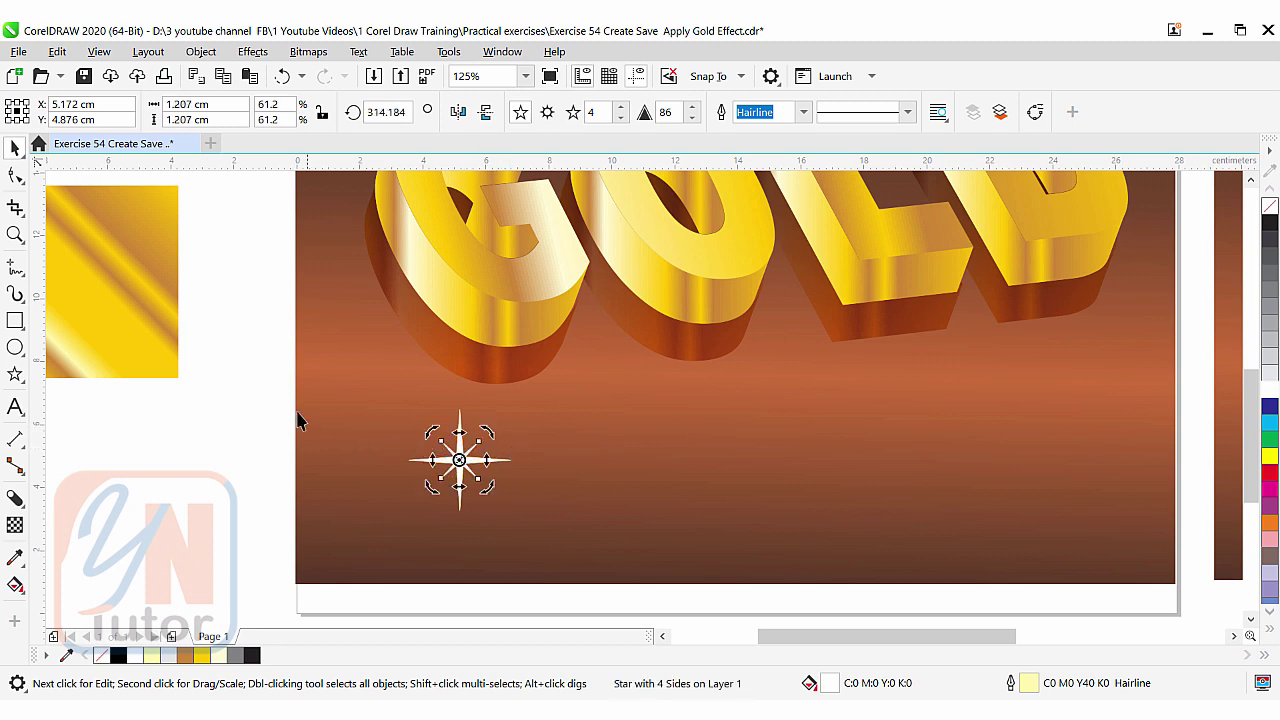
drag(271, 366, 551, 543)
click(556, 112)
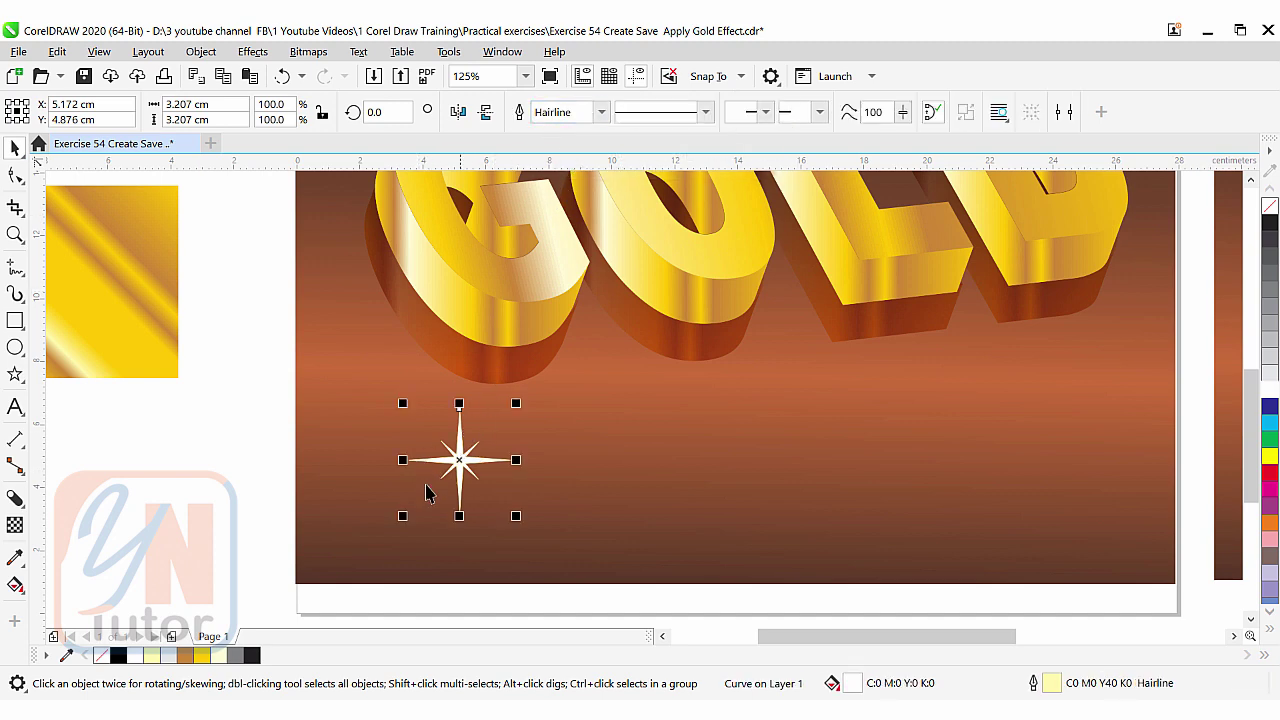
Soften the white sparkle star with a 6.3-pixel Gaussian Blur.
click(255, 52)
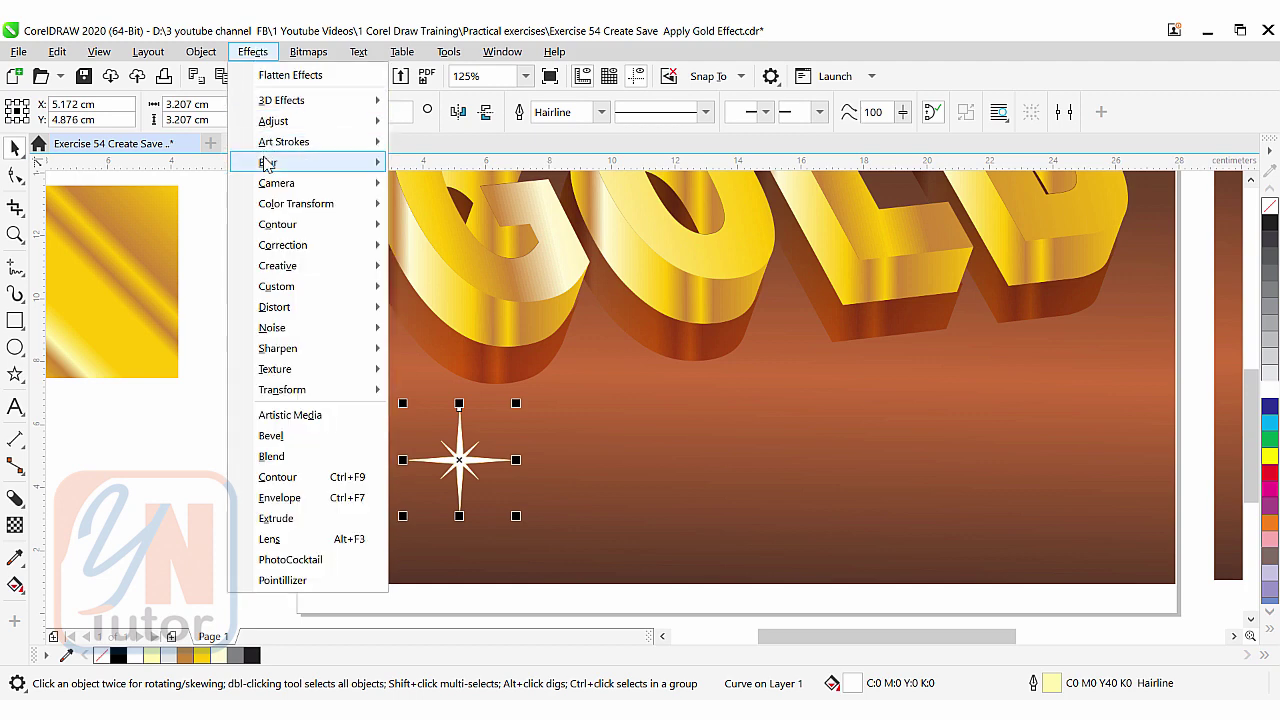
mouse_move(267, 163)
click(443, 207)
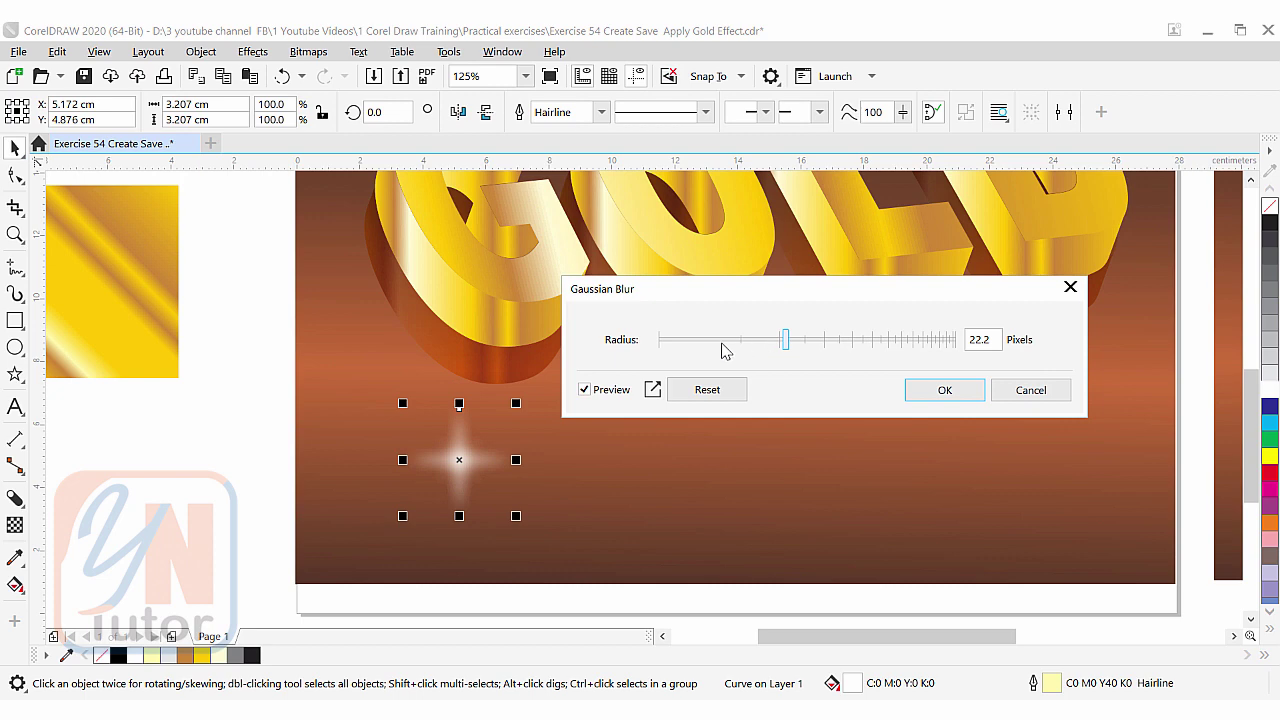
click(720, 341)
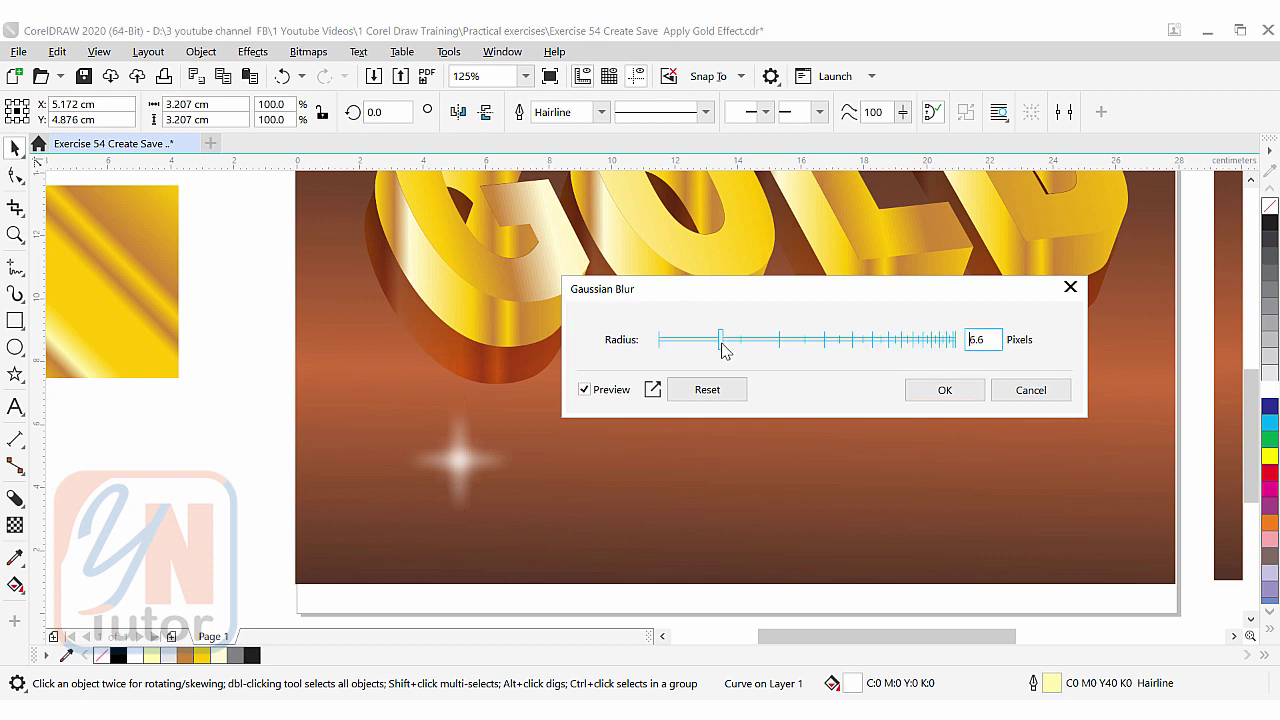
click(940, 391)
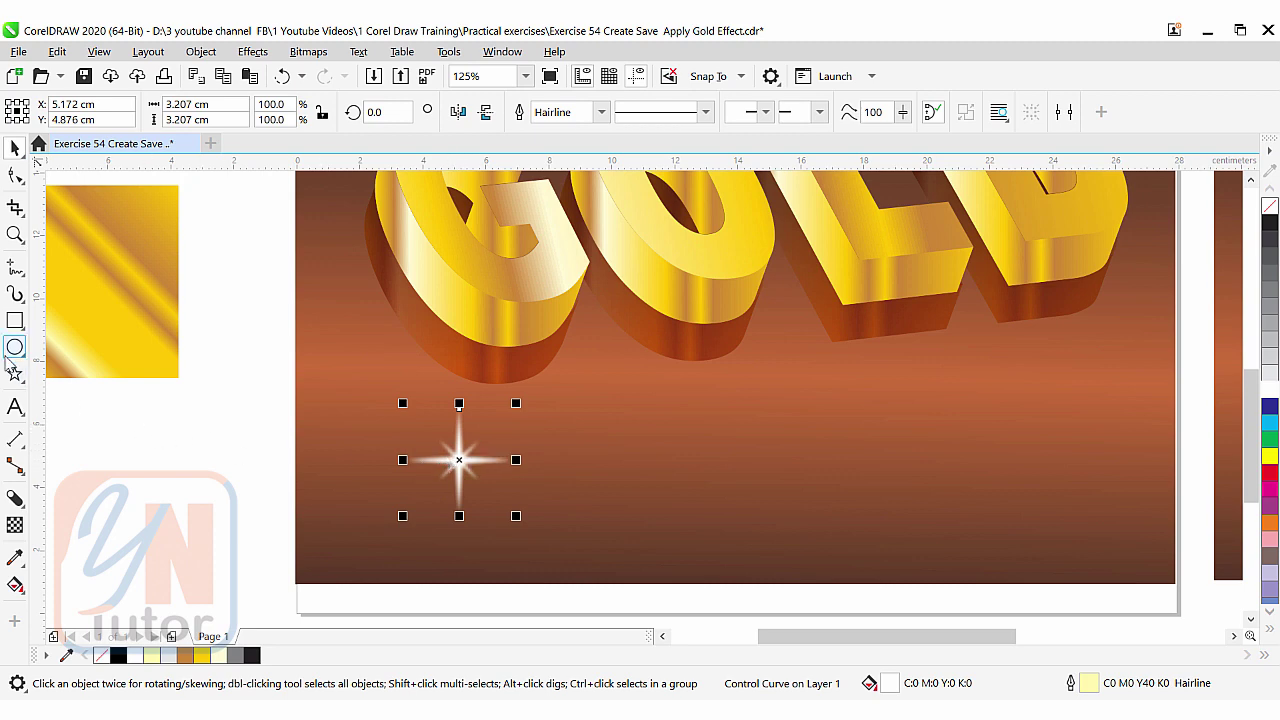
Draw a small circle beside the star and give it a 12-pixel Gaussian Blur.
click(15, 347)
drag(323, 420, 341, 450)
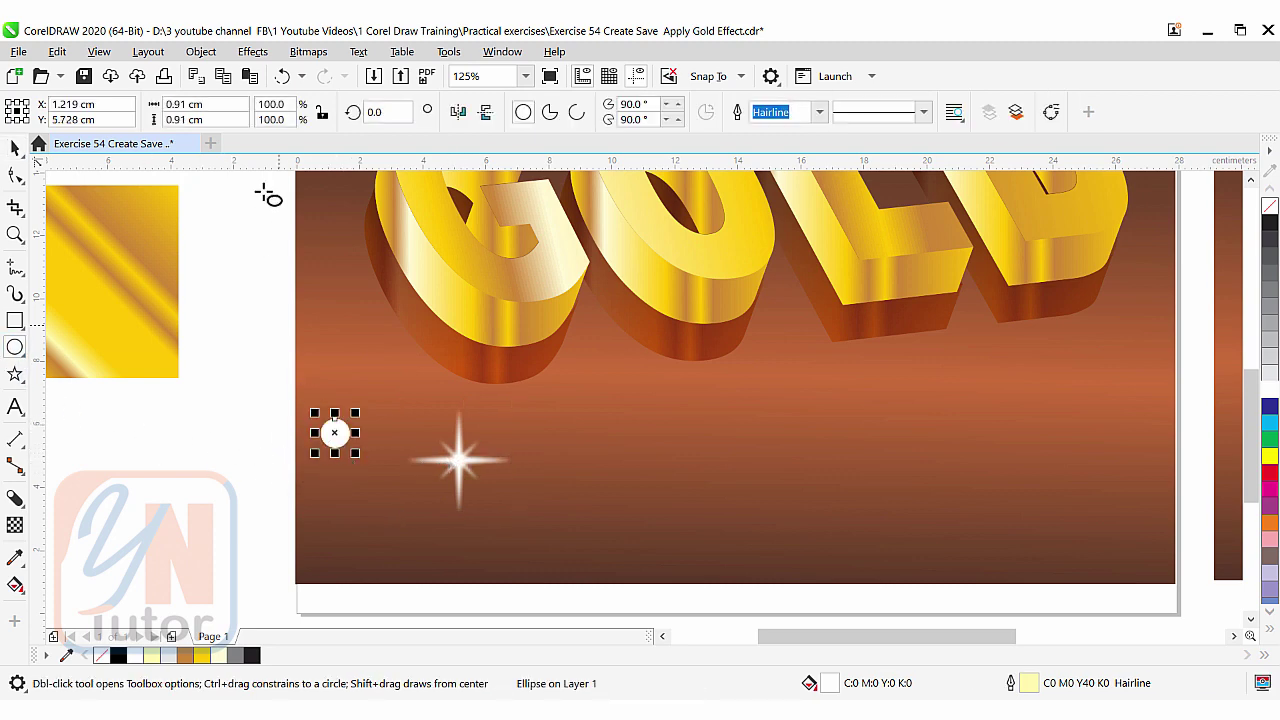
click(253, 53)
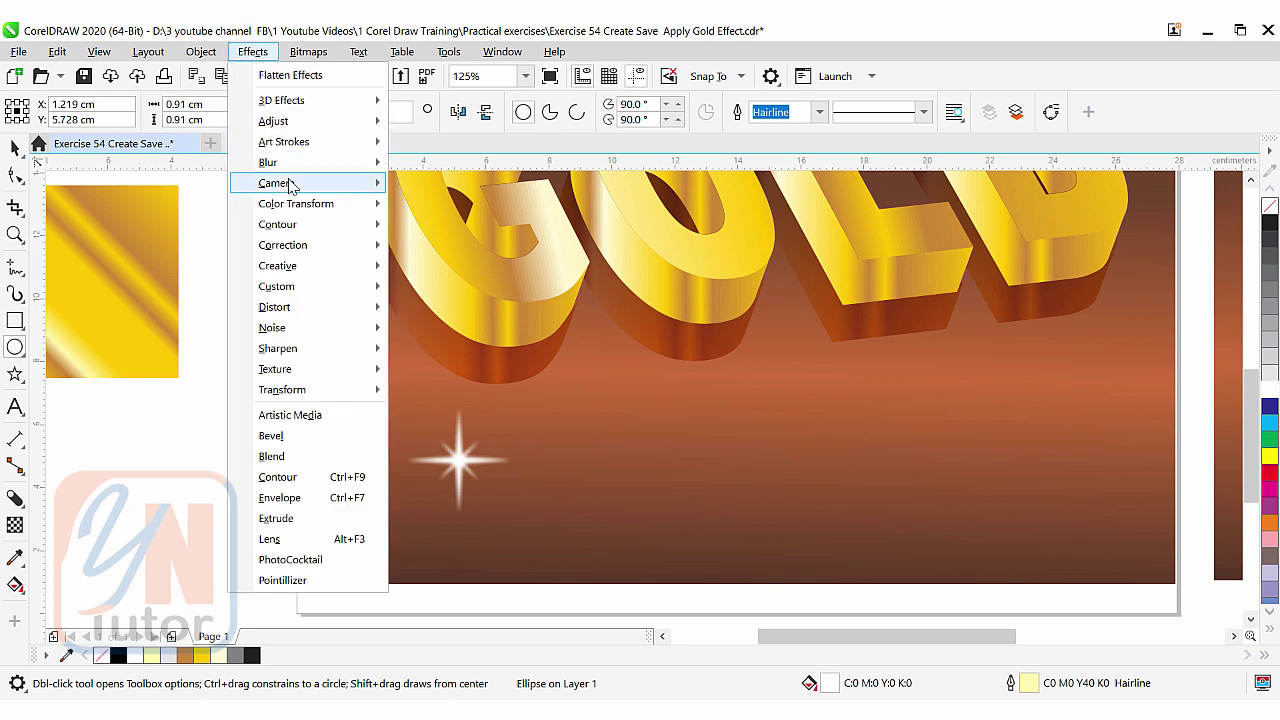
mouse_move(292, 164)
click(455, 207)
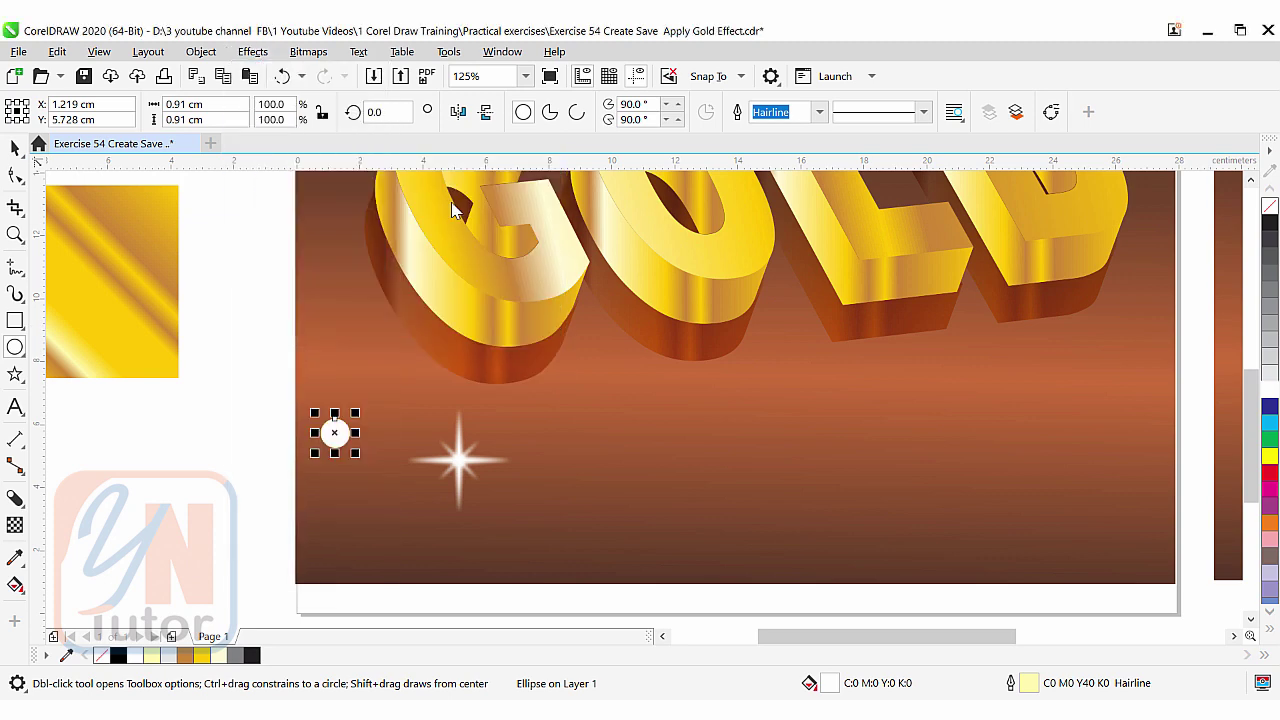
drag(487, 350, 567, 362)
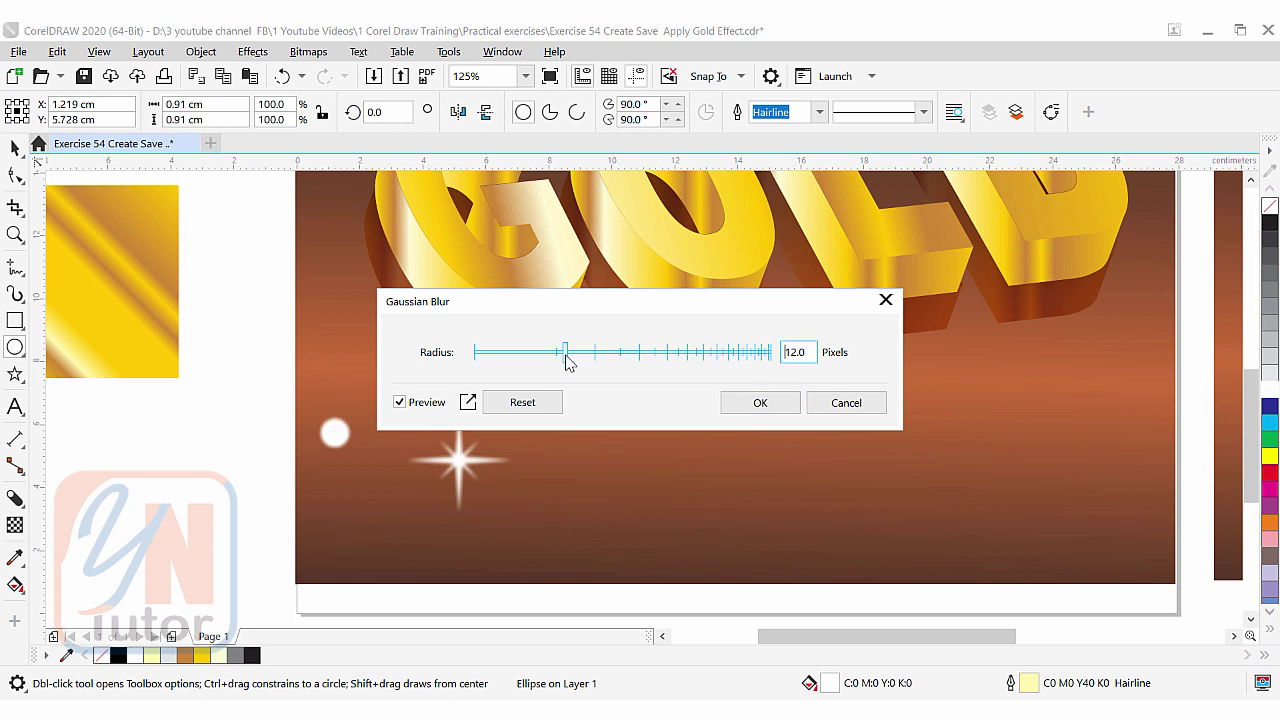
click(760, 403)
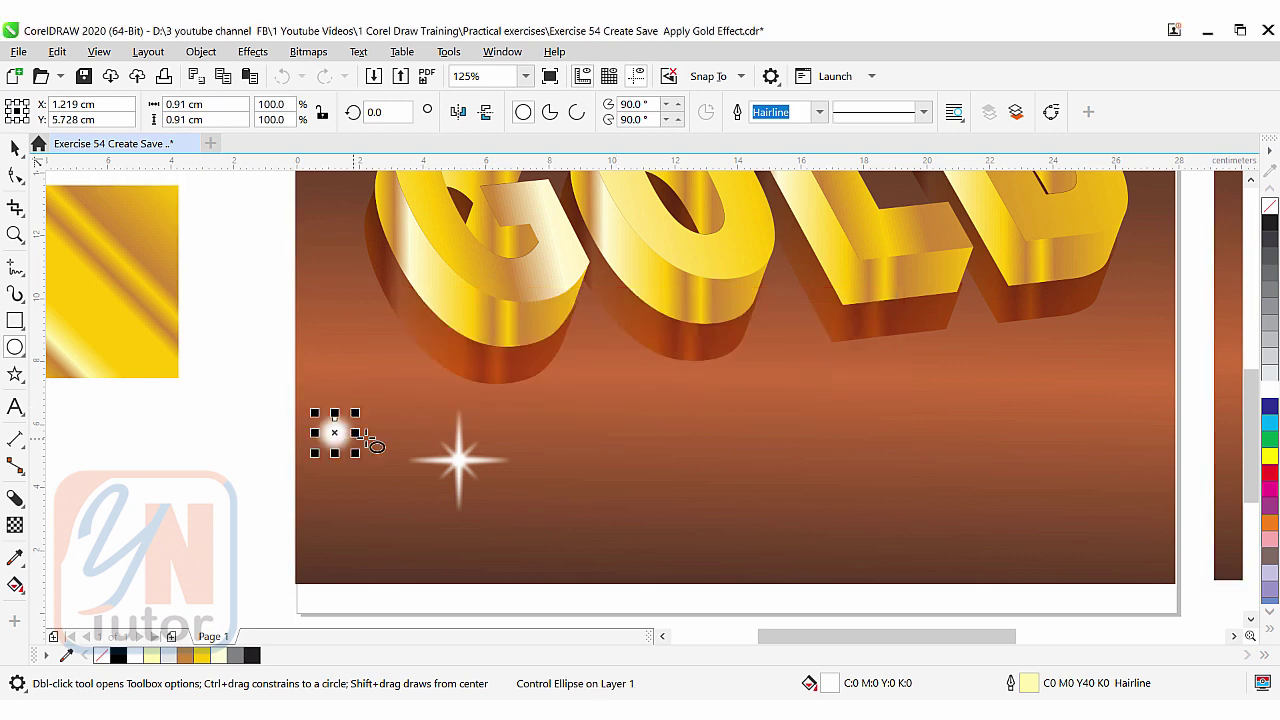
Move the blurred glow circle onto the star's centre and select all sparkle parts.
drag(339, 433, 459, 459)
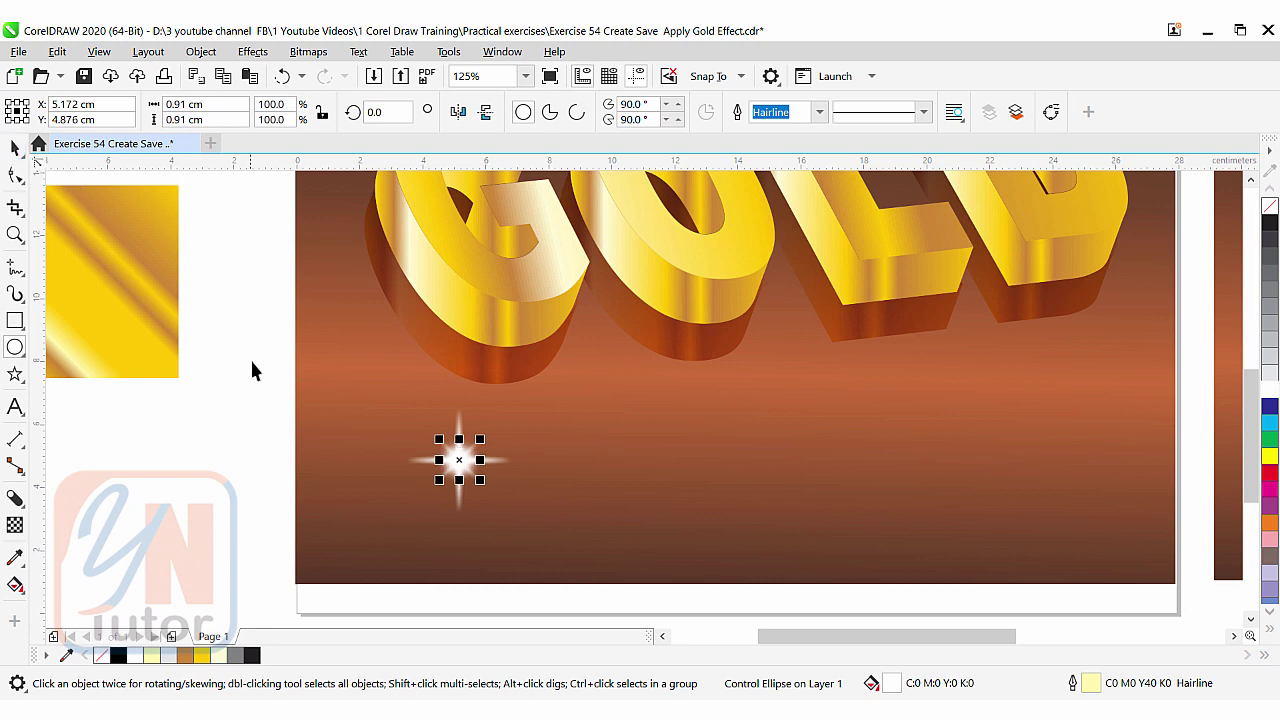
key(space)
drag(252, 358, 568, 546)
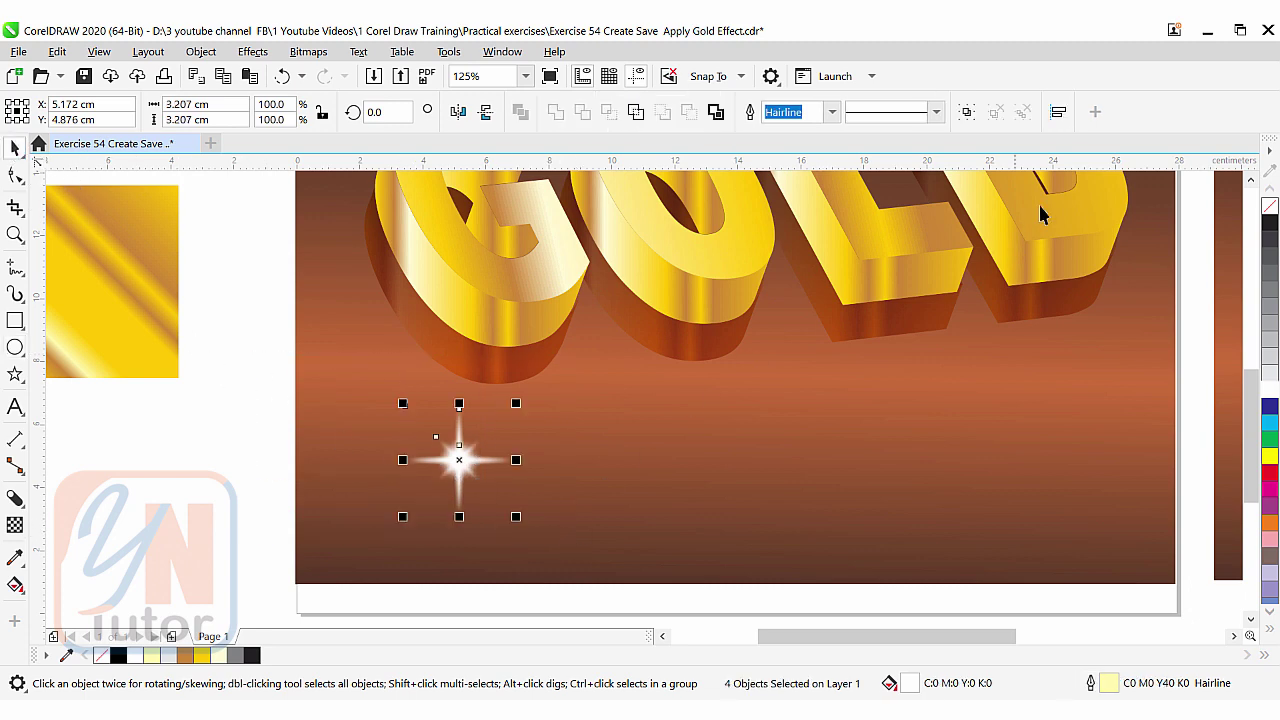
Group the sparkle parts and place the sparkle on the G, trying a 38° tilt.
click(963, 112)
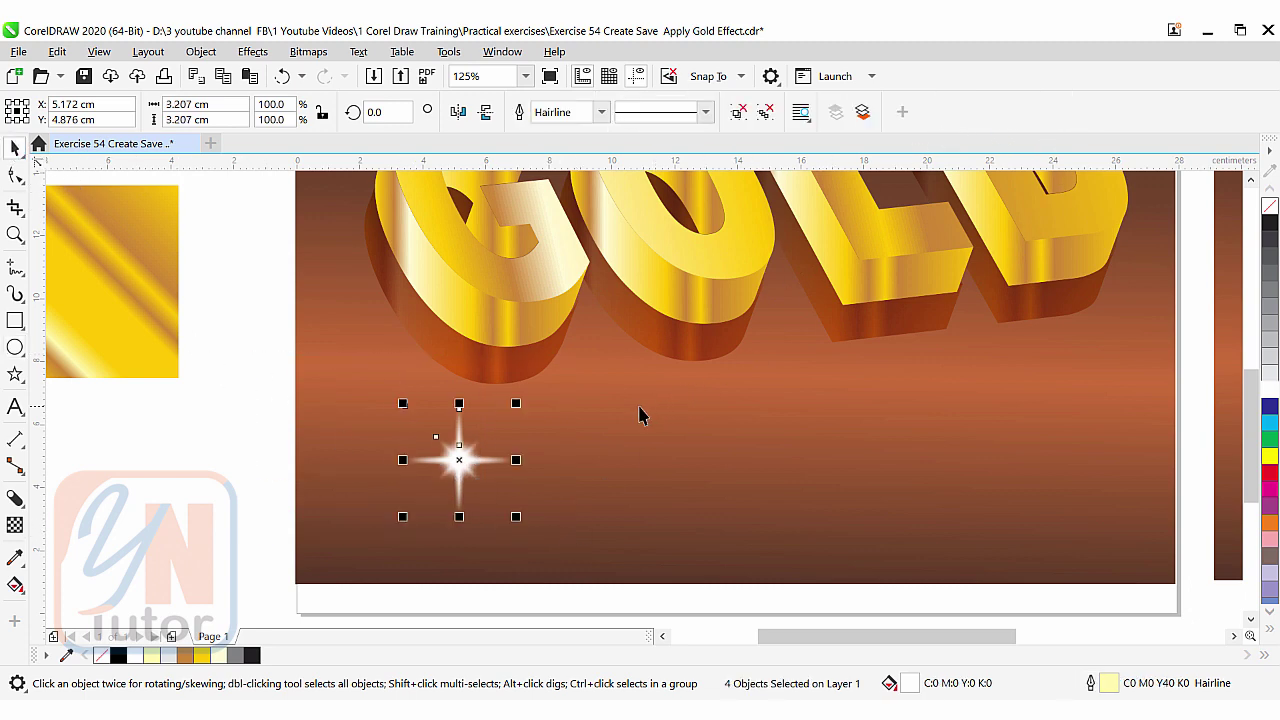
drag(640, 415, 621, 498)
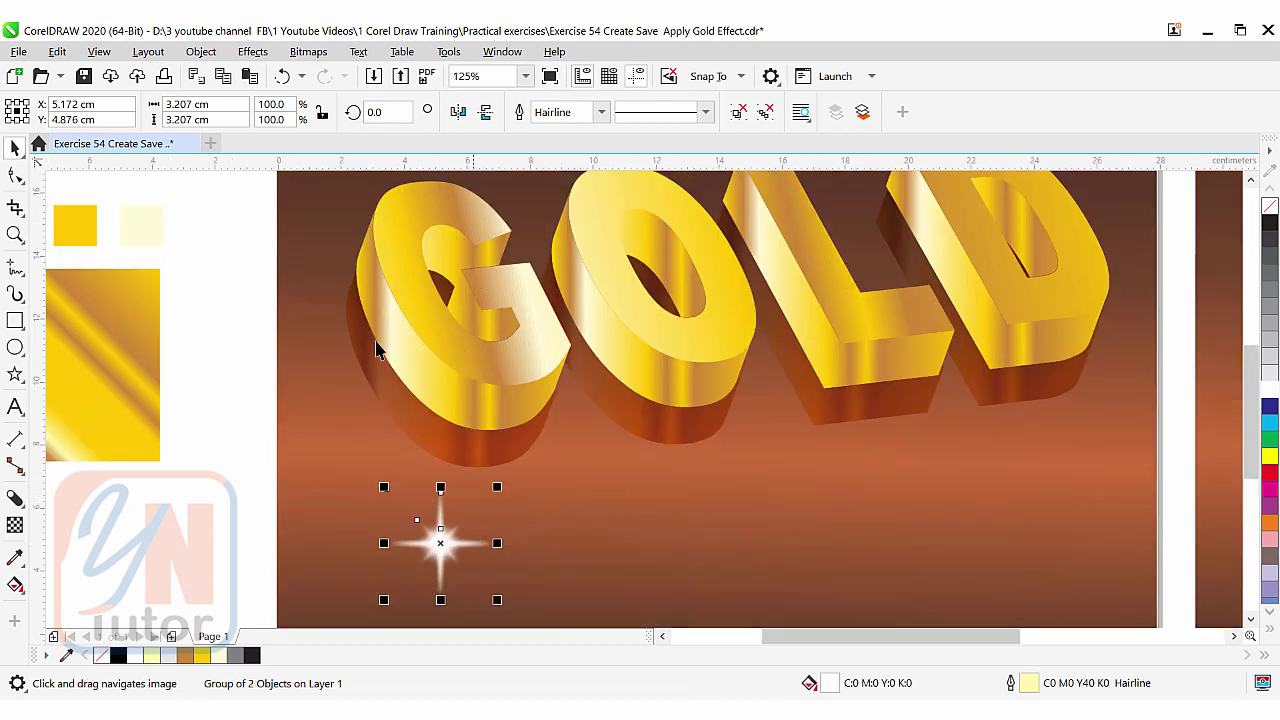
drag(440, 540, 391, 337)
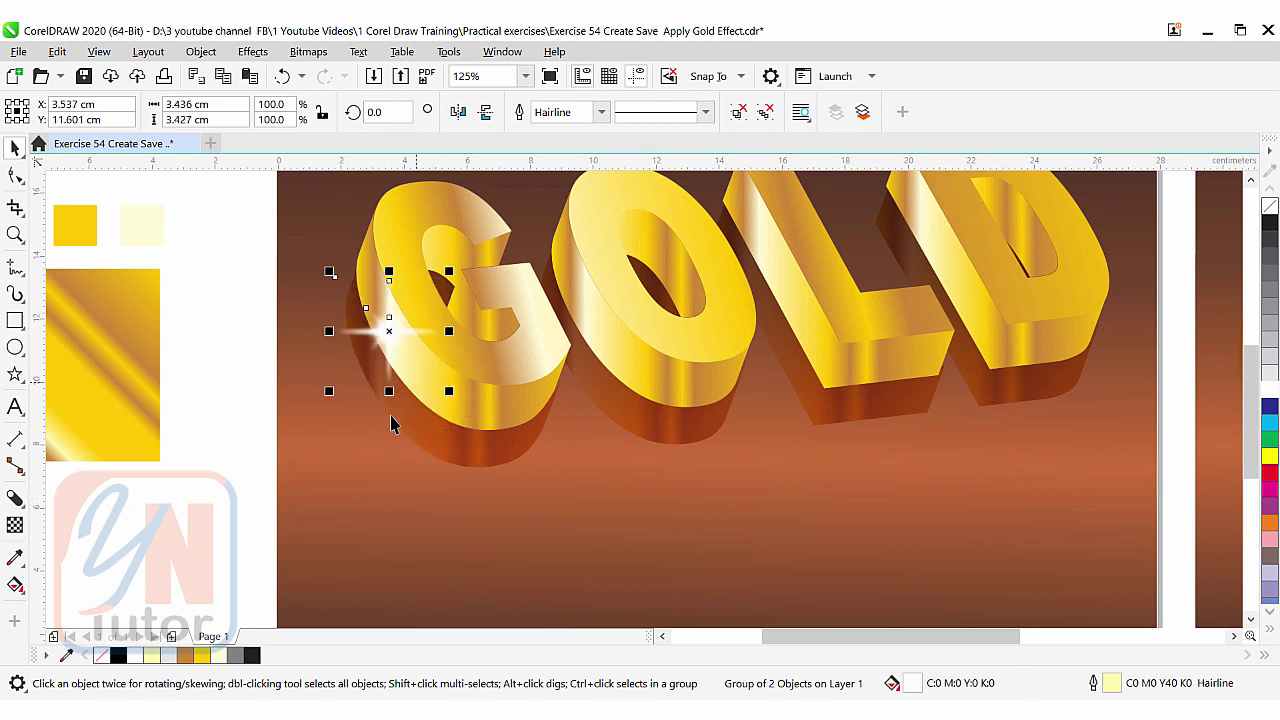
click(388, 330)
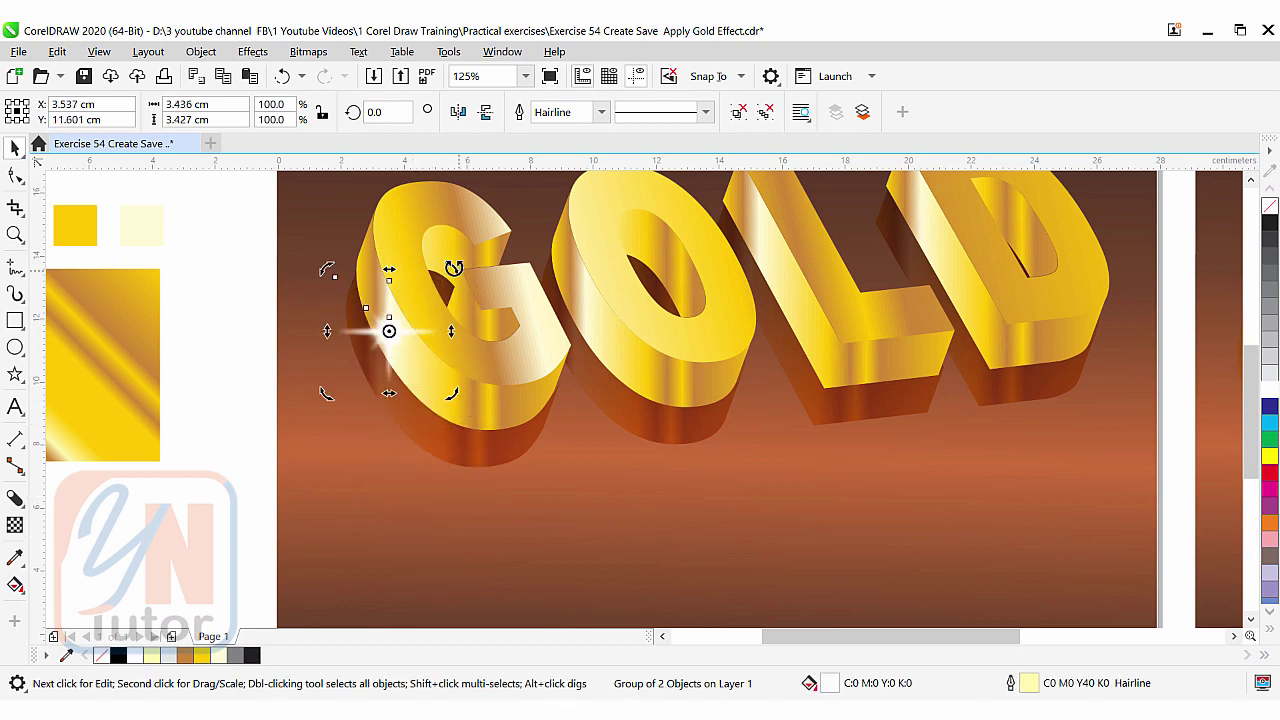
drag(452, 268, 403, 211)
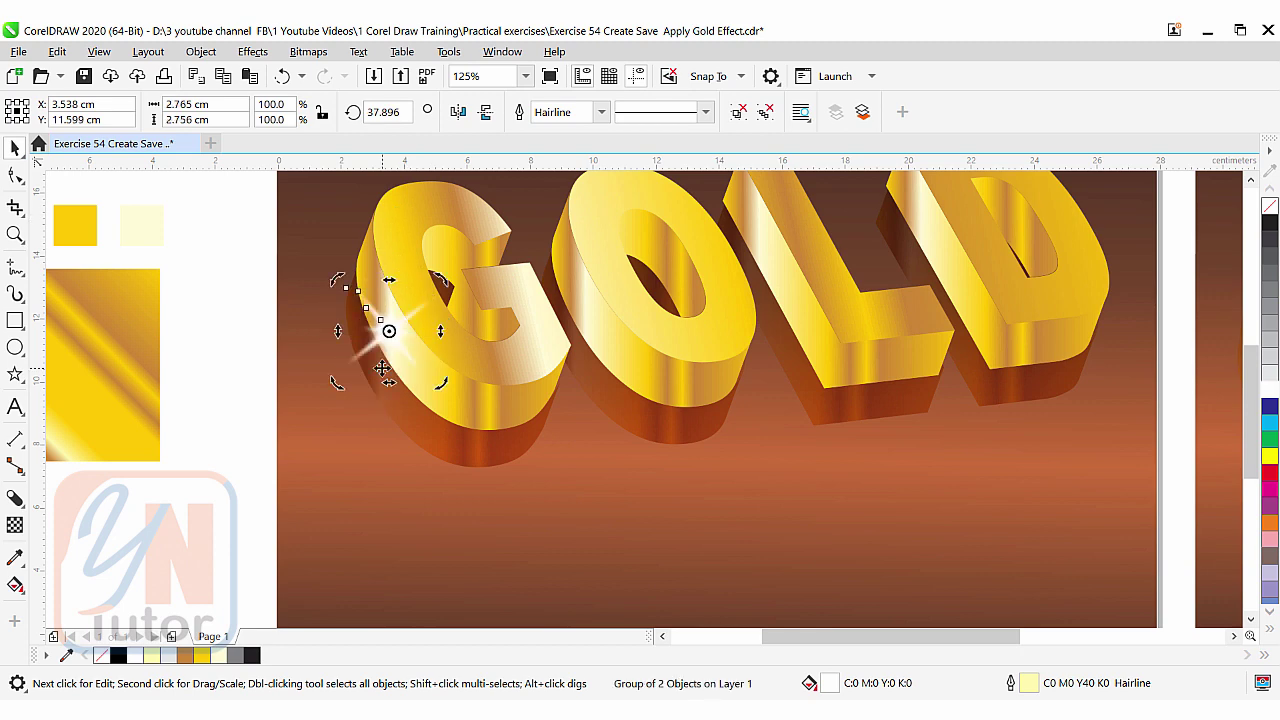
key(ctrl+z)
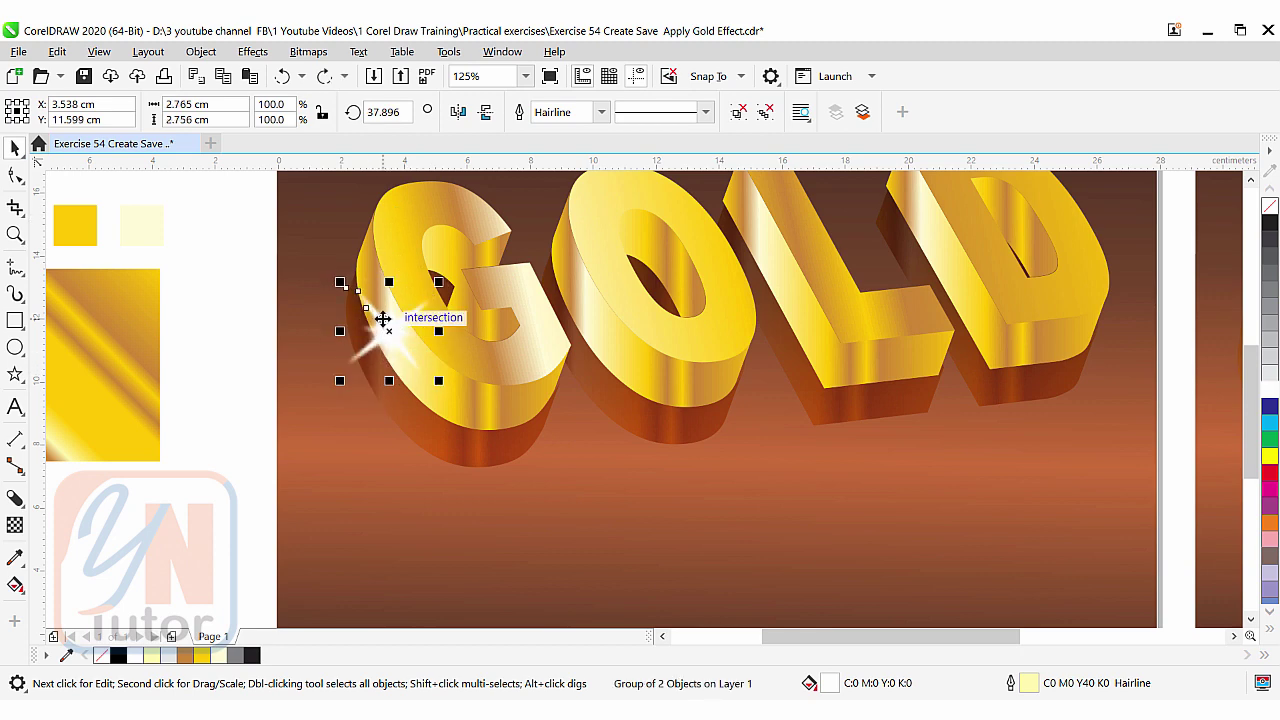
Add sparkle copies on the O (enlarged), L (shrunk) and D.
drag(407, 325, 587, 308)
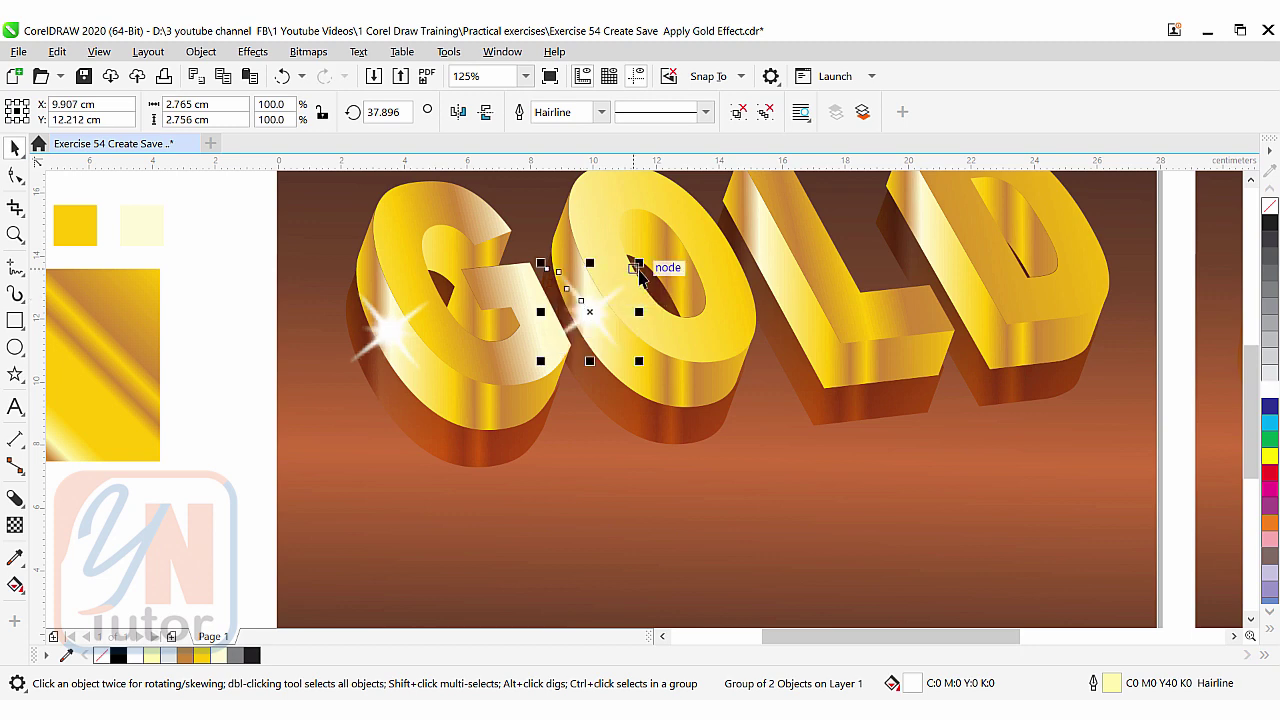
drag(636, 265, 657, 249)
drag(539, 404, 711, 332)
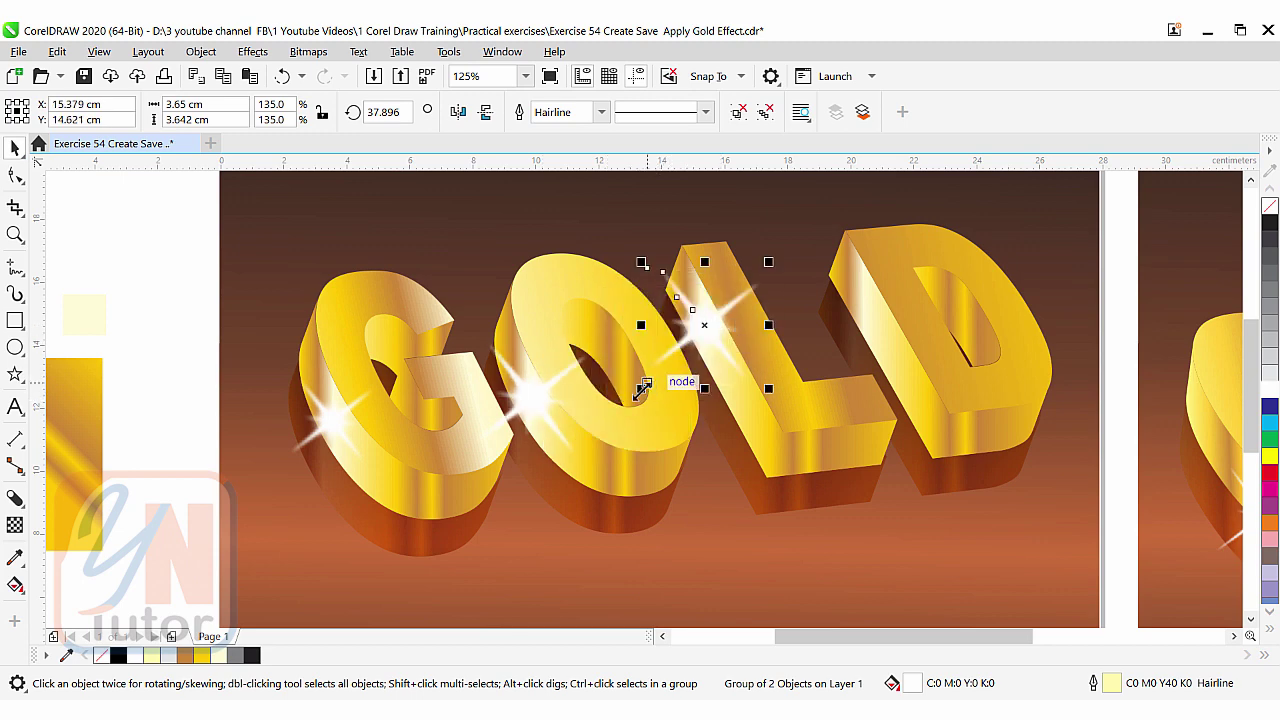
drag(641, 390, 667, 360)
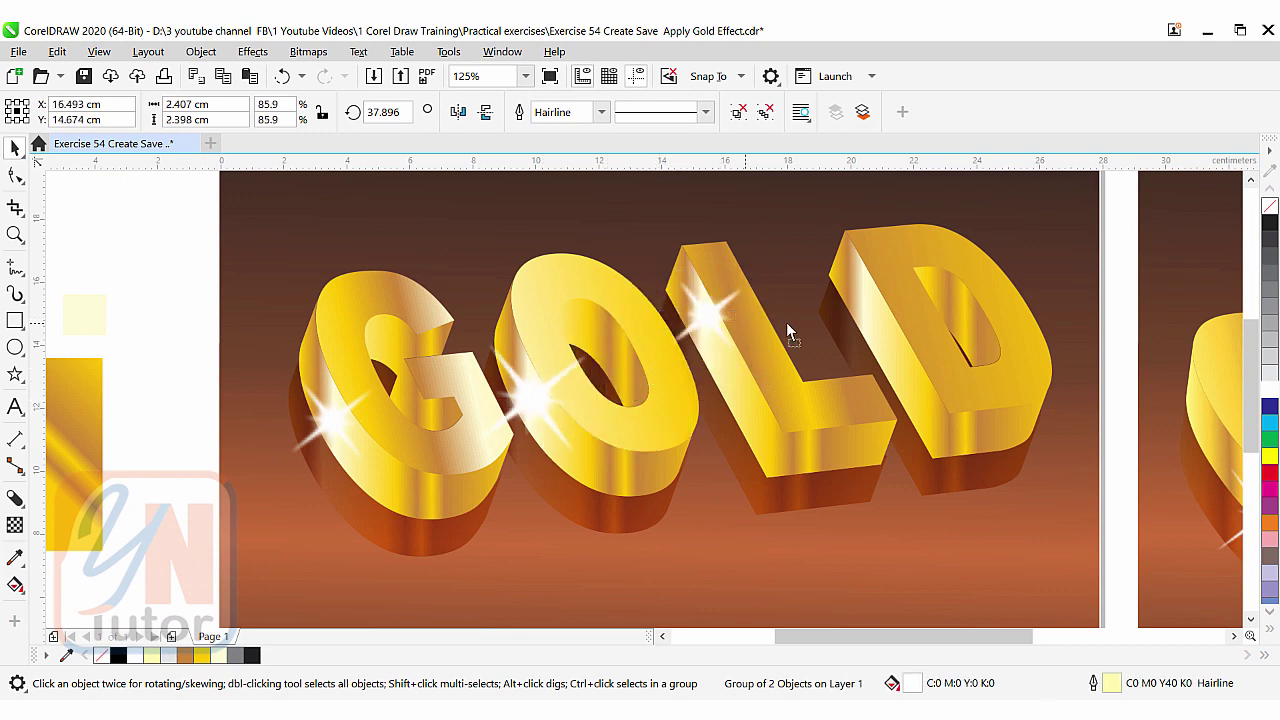
drag(789, 330, 851, 332)
key(Escape)
key(shift+F4)
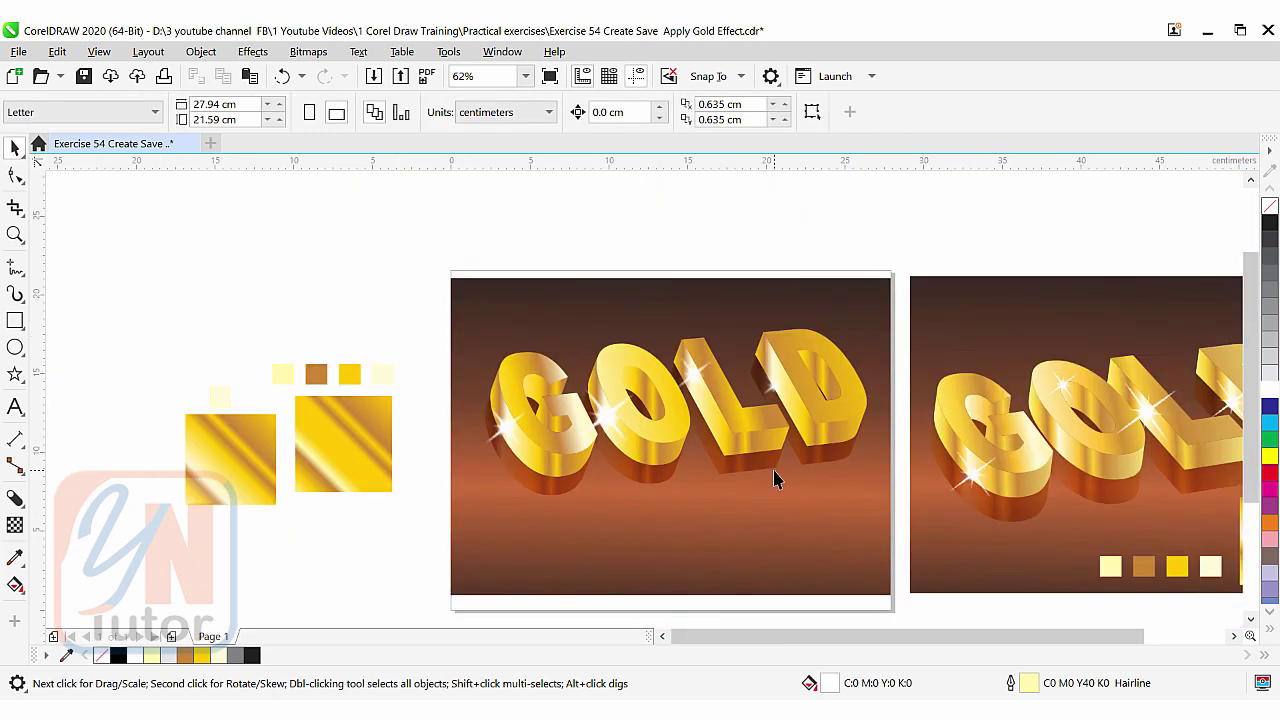
key(z)
click(775, 480)
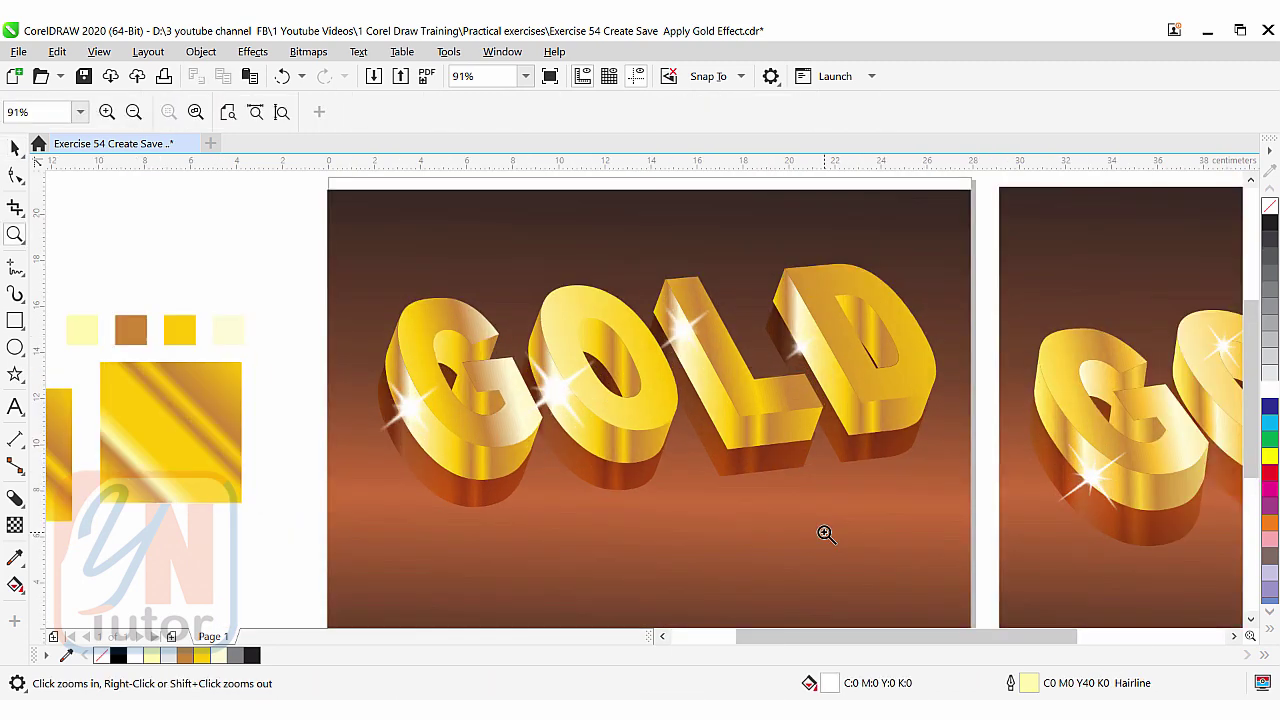